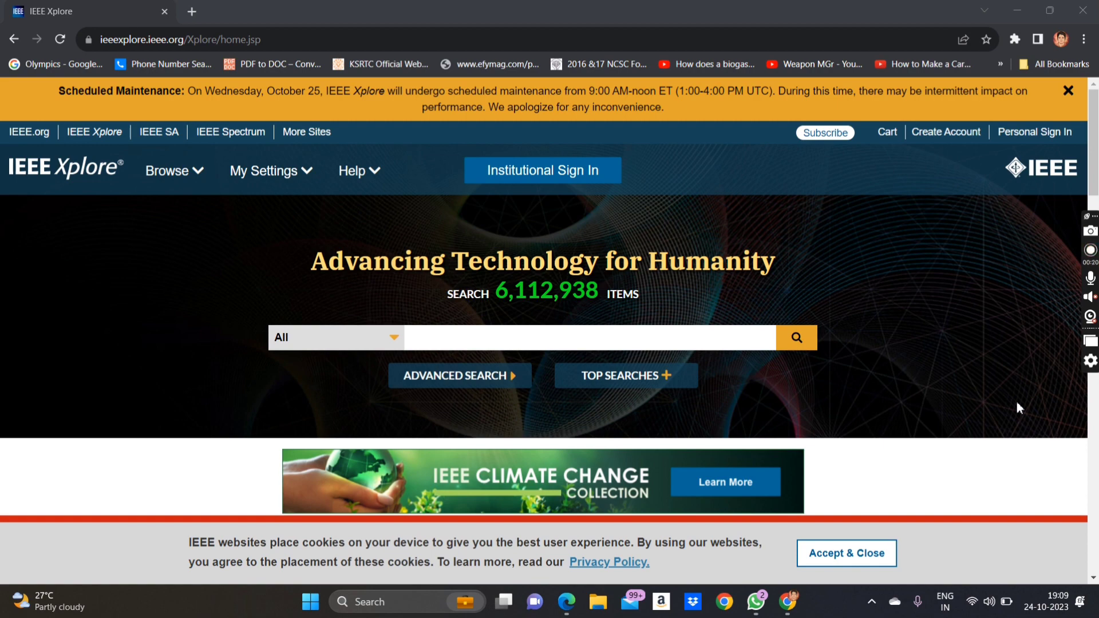
- Bring the forest fire paper's Edge PDF window to the front from the taskbar
mouse_move(567, 601)
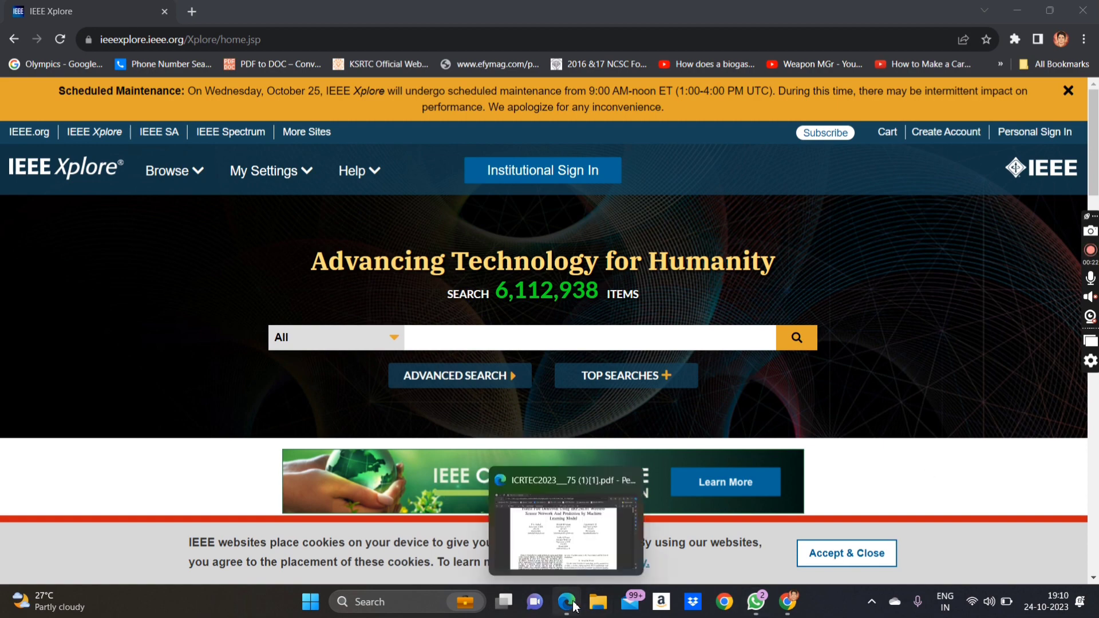
left_click(570, 551)
scroll(547, 343, "up", 2)
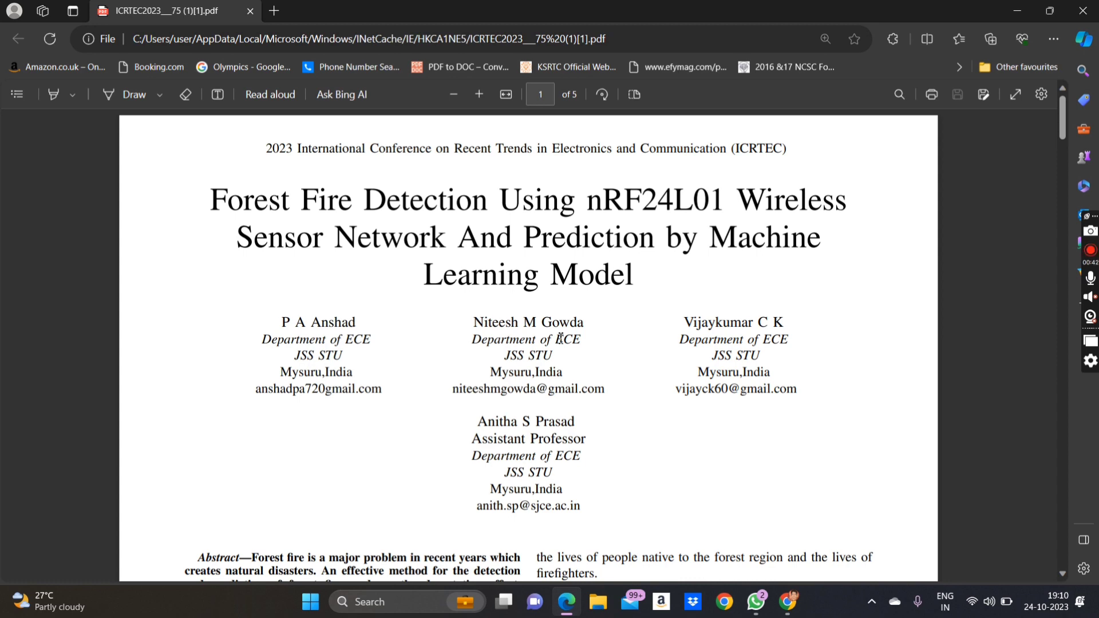
scroll(560, 339, "down", 1)
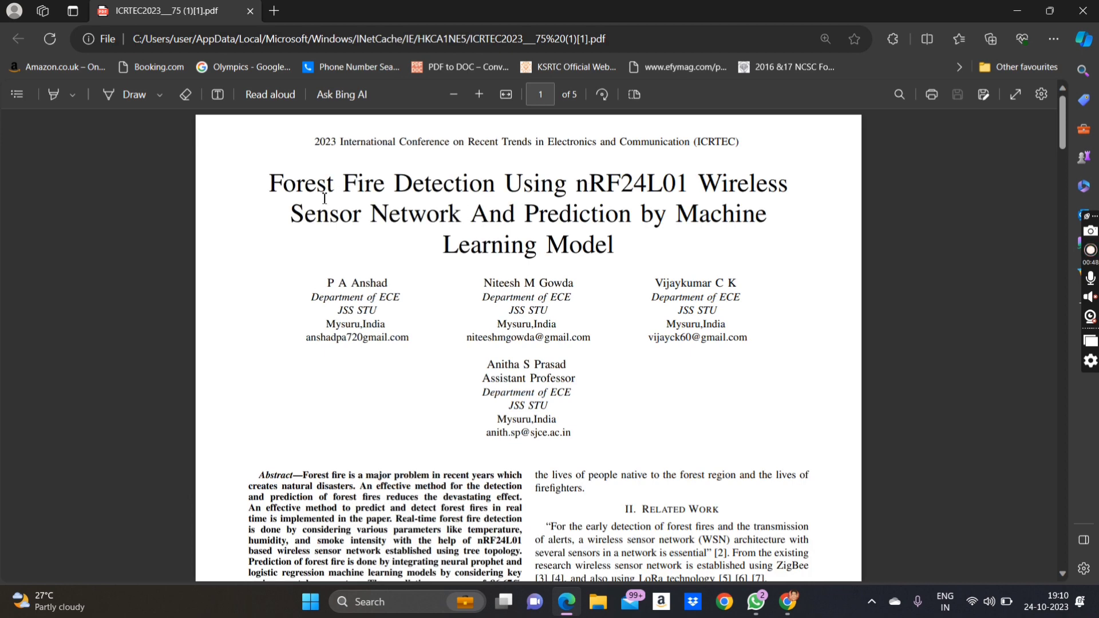
left_click_drag(620, 252, 525, 214)
left_click_drag(283, 155, 255, 181)
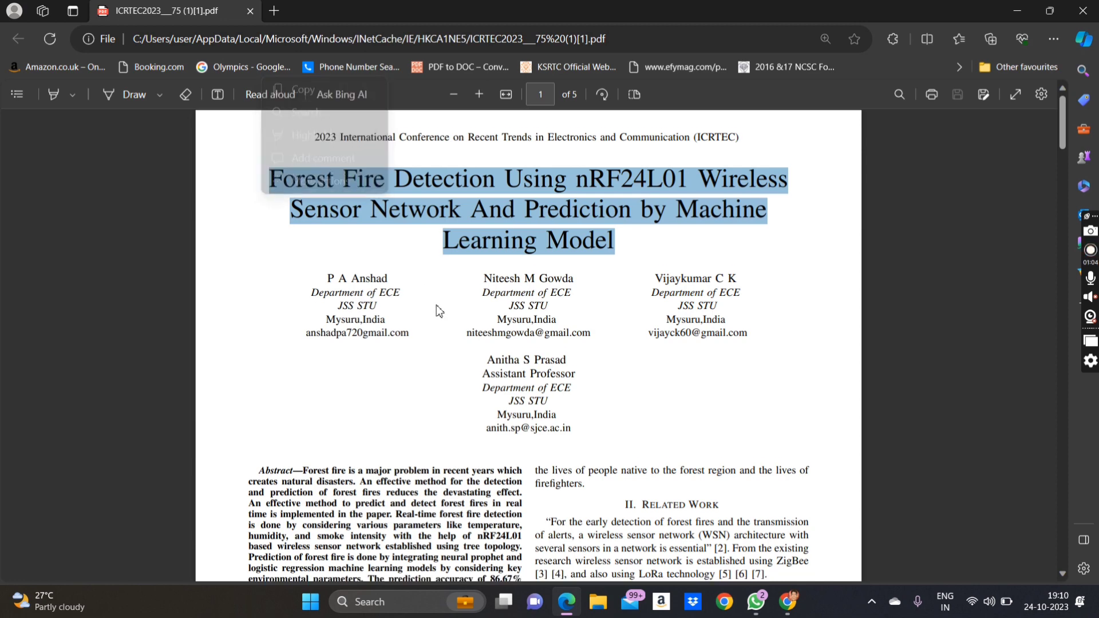
left_click(439, 311)
scroll(439, 311, "down", 1)
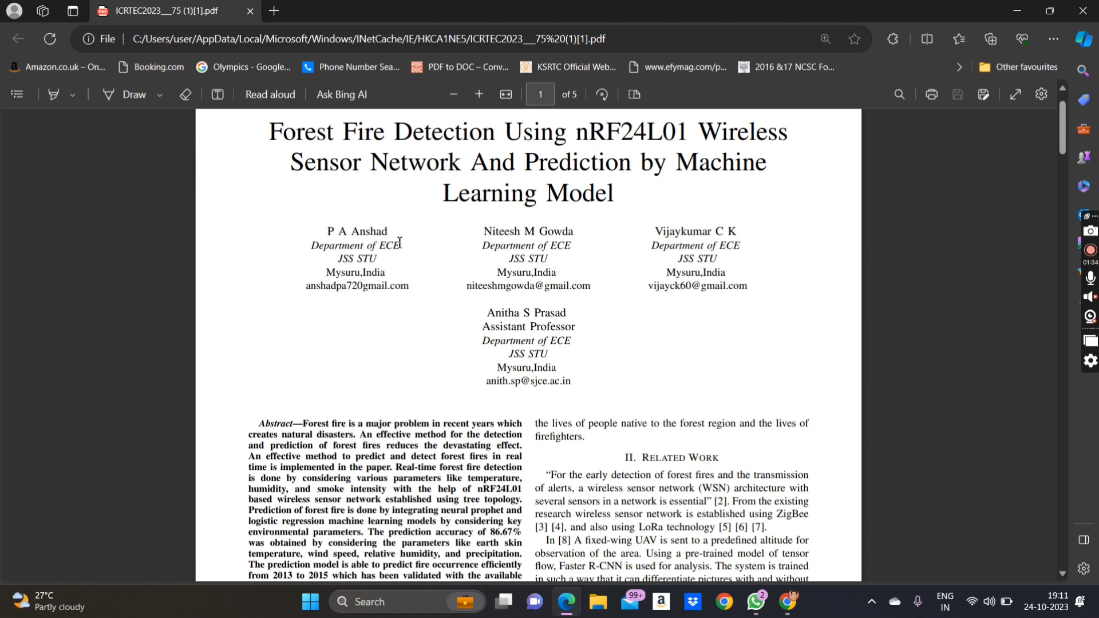
scroll(400, 242, "down", 3)
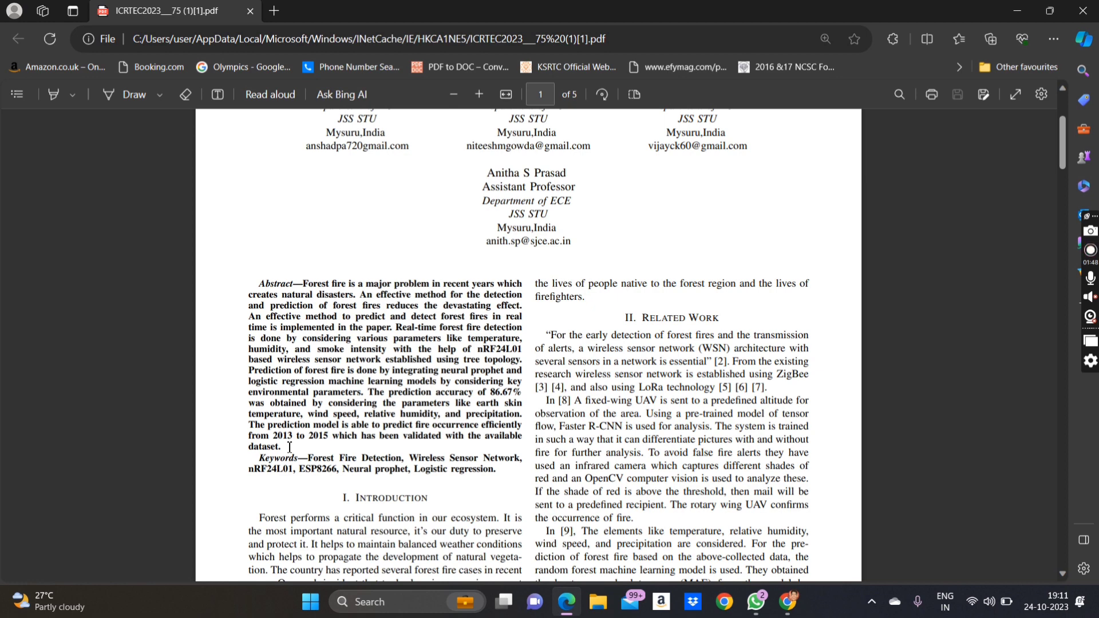
scroll(289, 447, "down", 2)
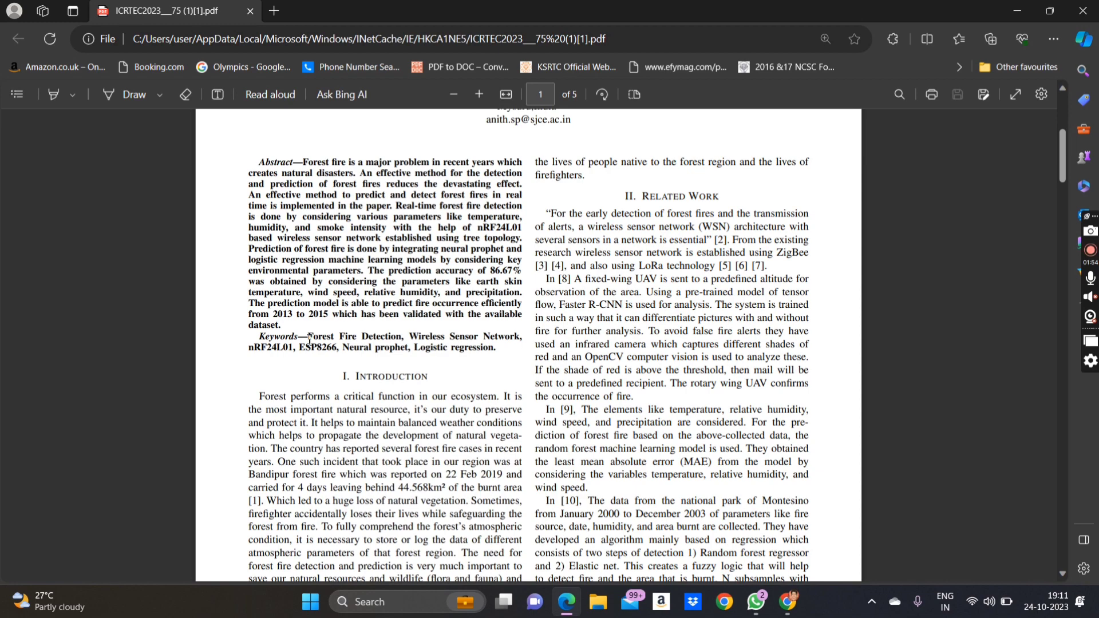
scroll(309, 338, "down", 1)
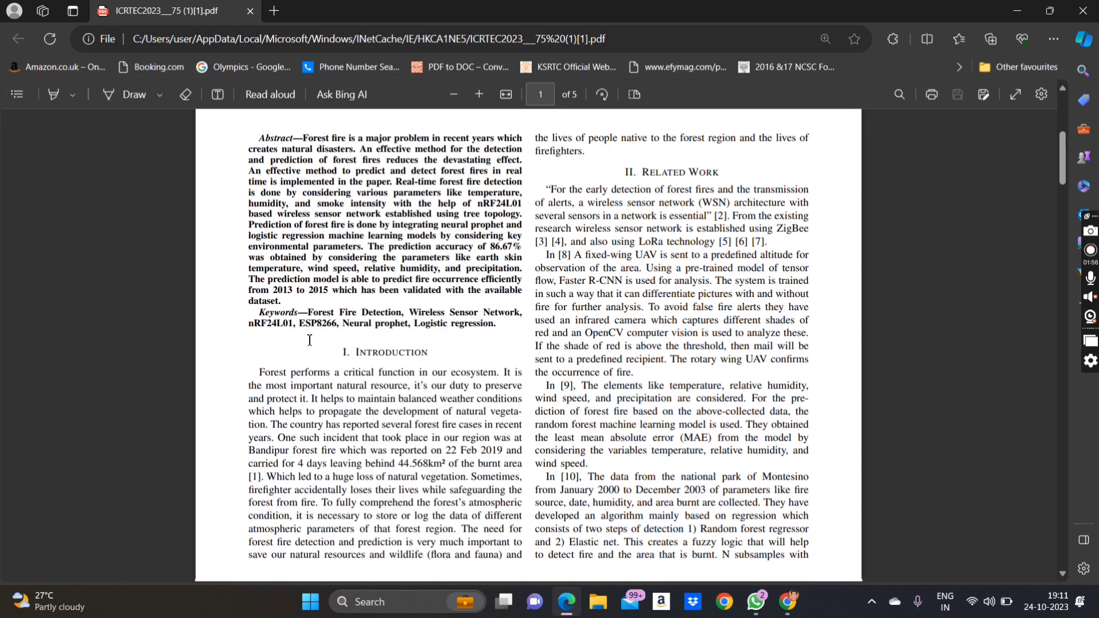
scroll(388, 351, "down", 1)
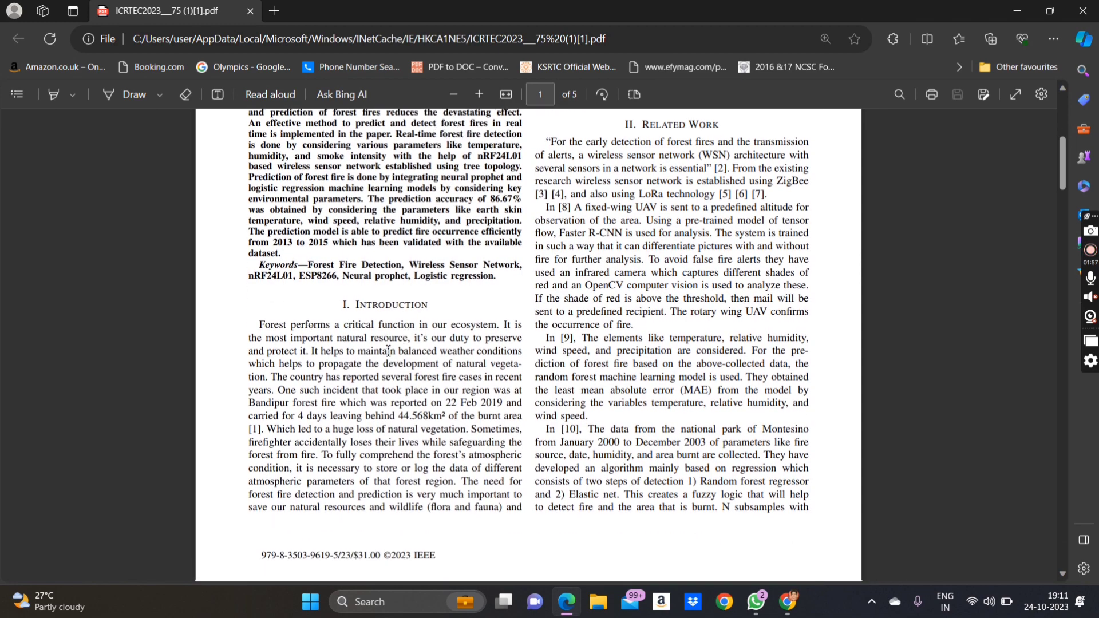
scroll(388, 350, "down", 2, "ctrl")
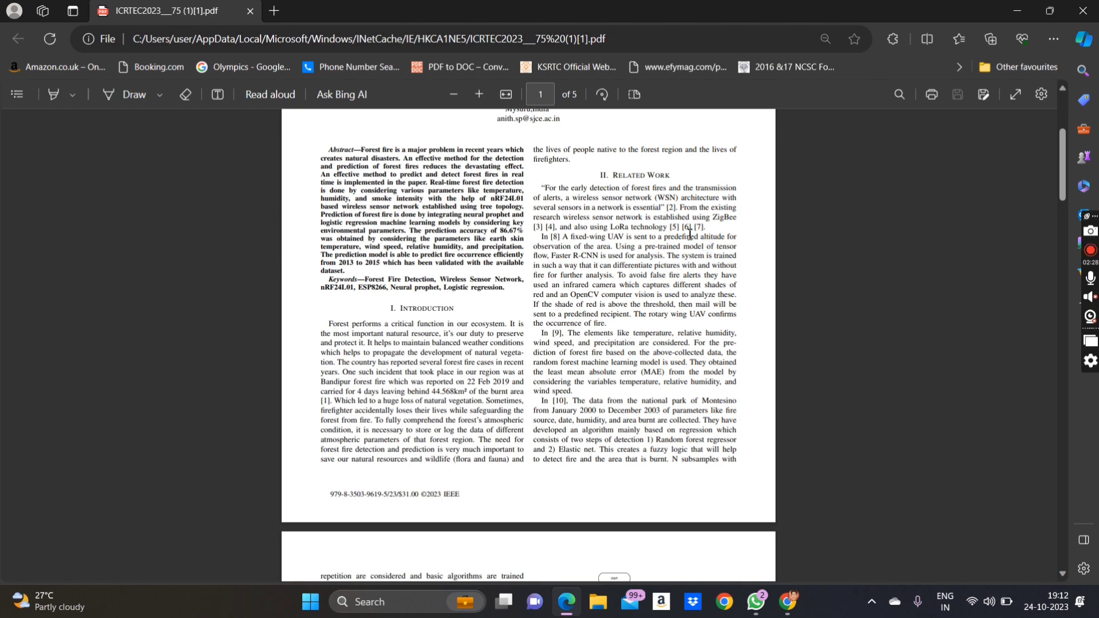
scroll(690, 233, "down", 20)
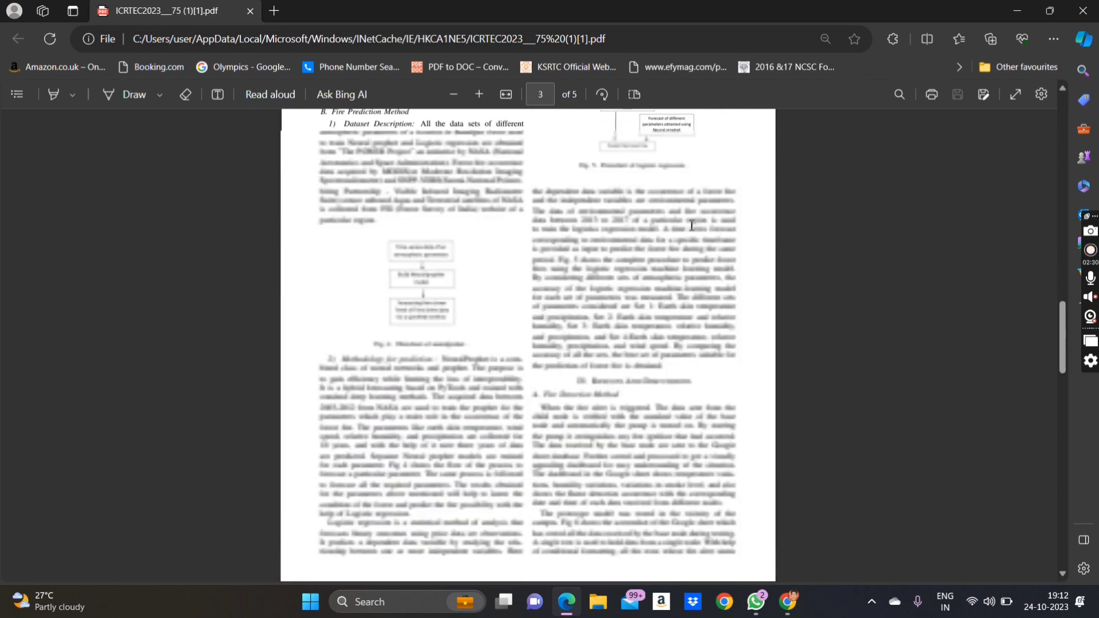
scroll(692, 225, "down", 5)
scroll(692, 225, "up", 20)
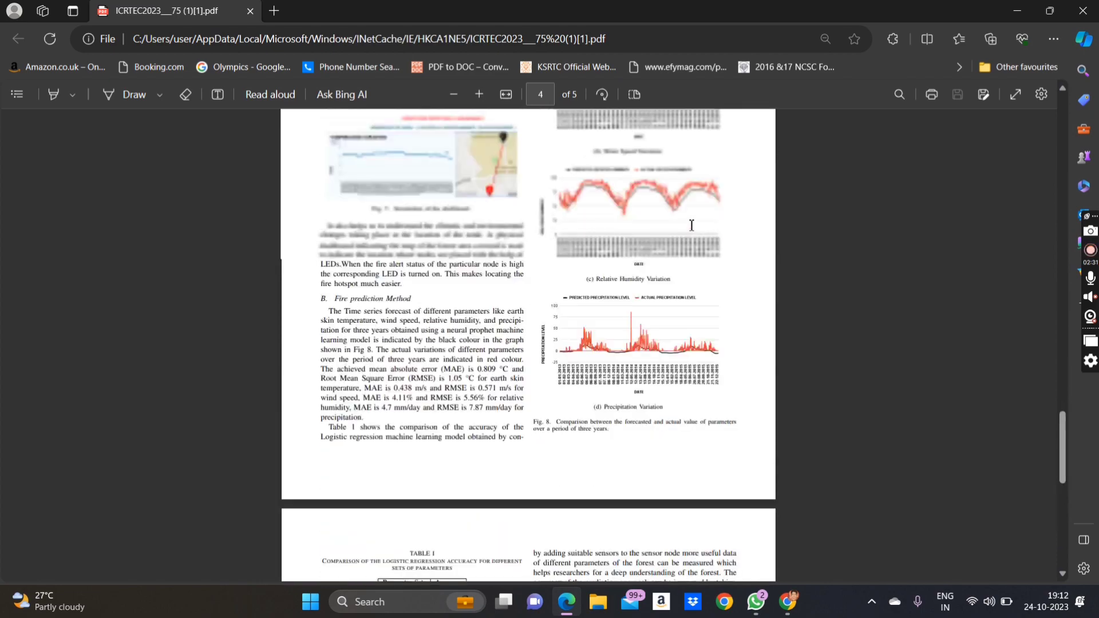
scroll(691, 225, "up", 12)
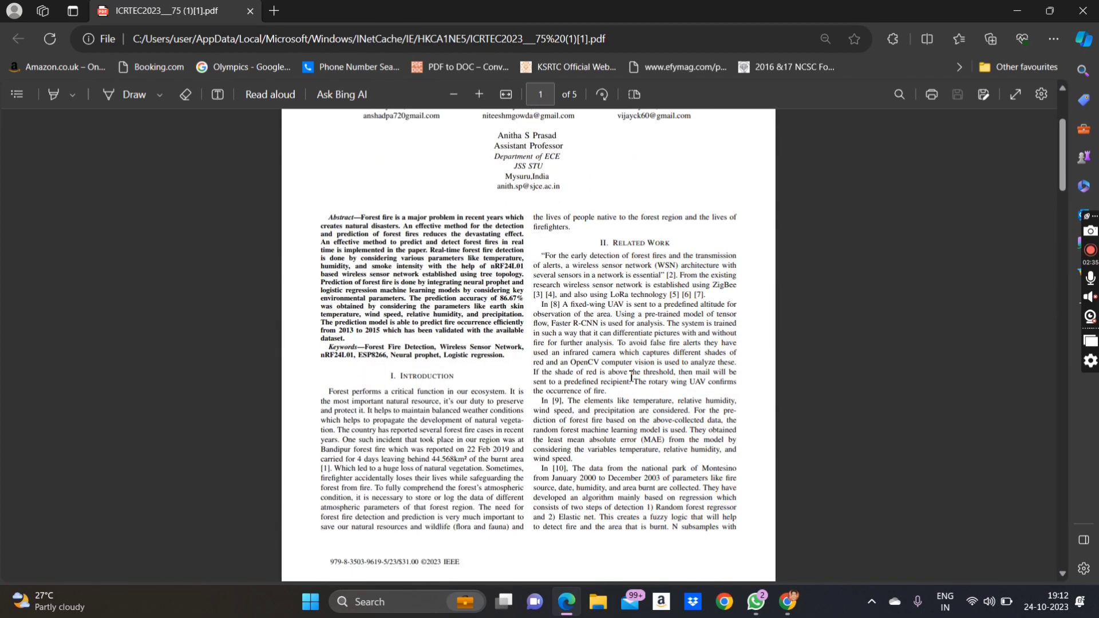
scroll(631, 377, "down", 8)
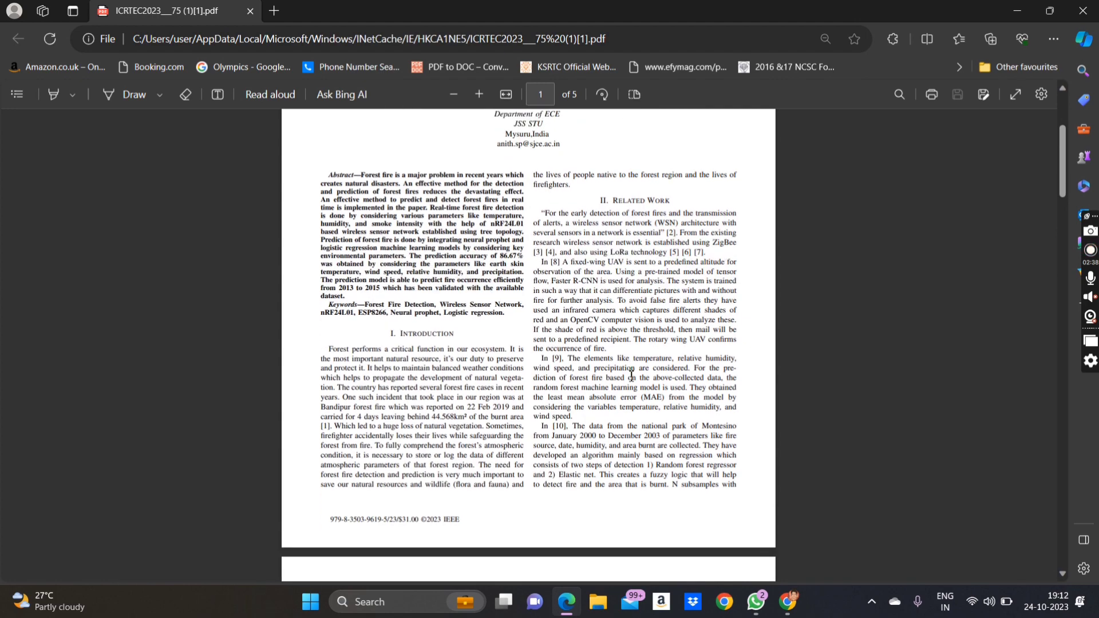
scroll(632, 377, "down", 2)
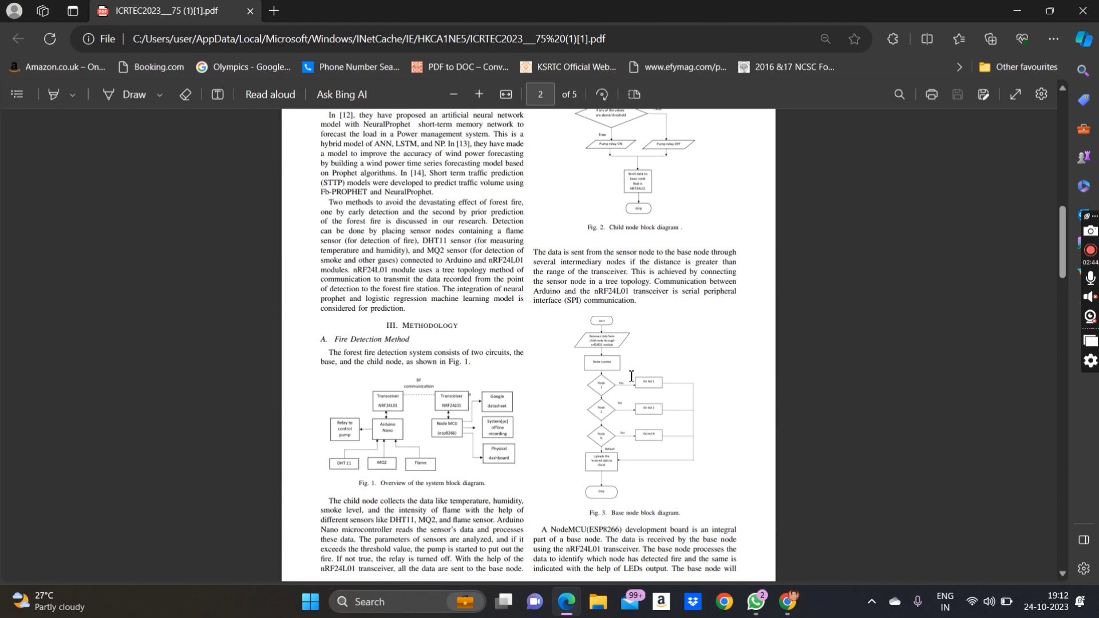
scroll(631, 376, "down", 2)
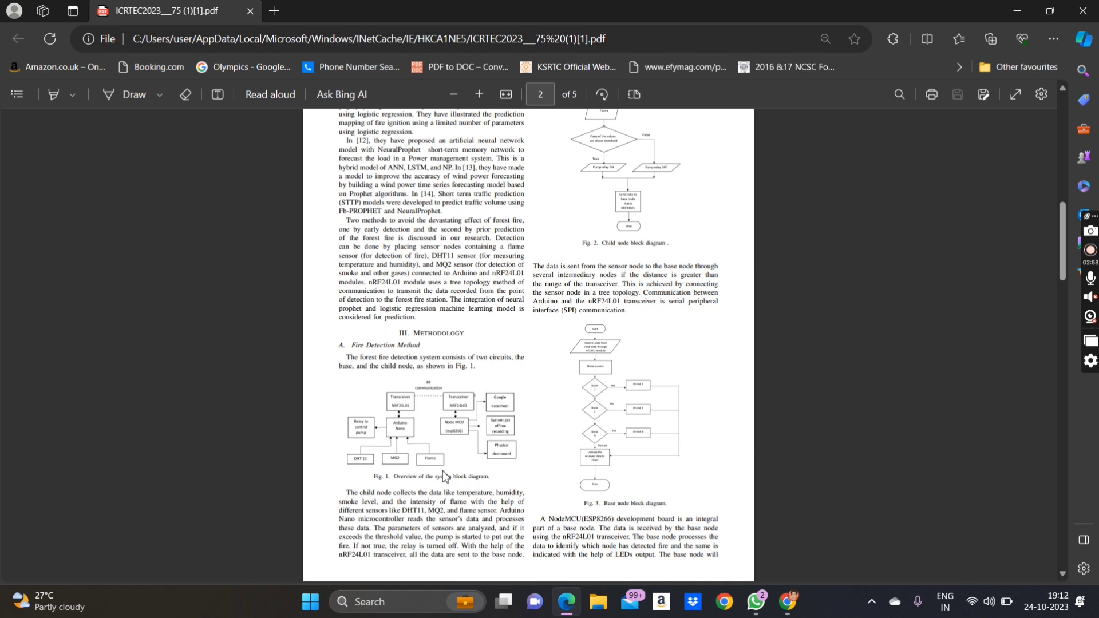
scroll(445, 477, "down", 8)
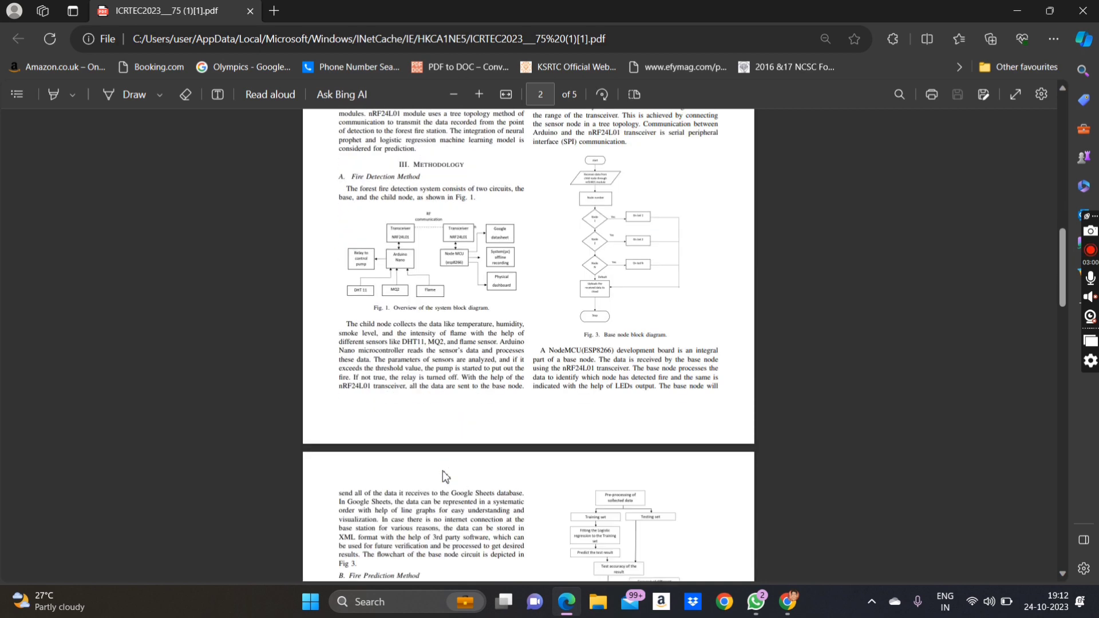
scroll(445, 476, "down", 3)
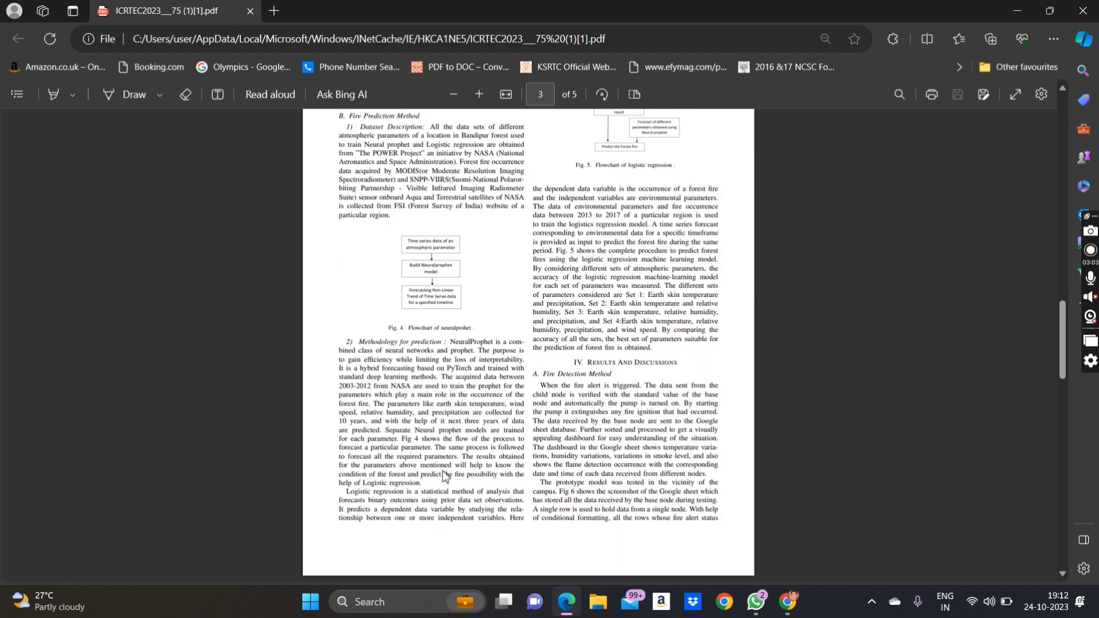
scroll(446, 477, "down", 2)
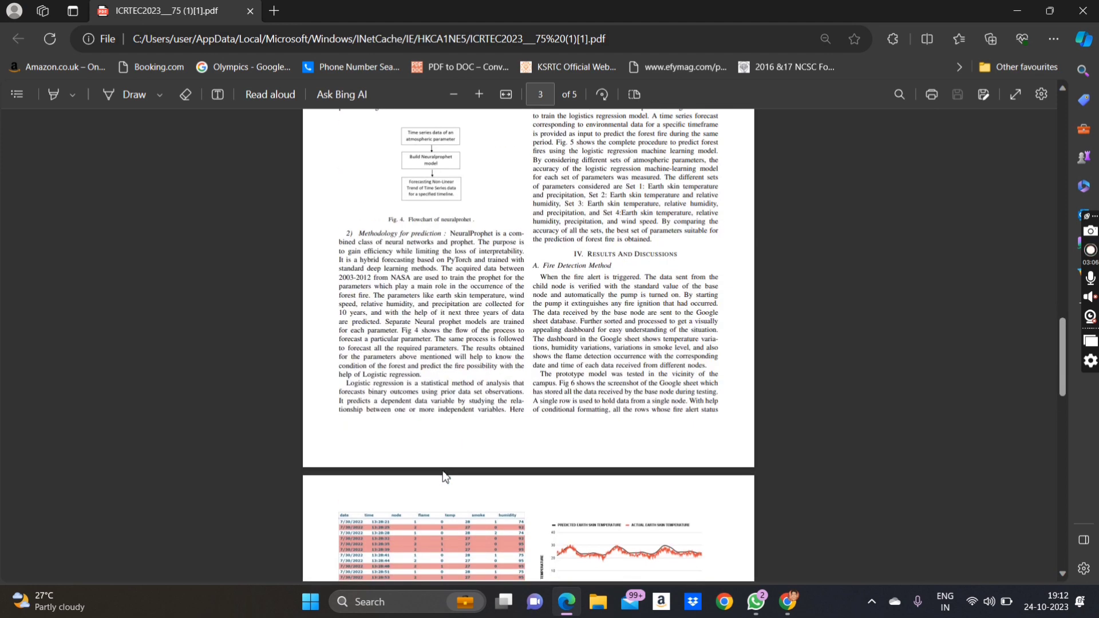
scroll(445, 477, "down", 1)
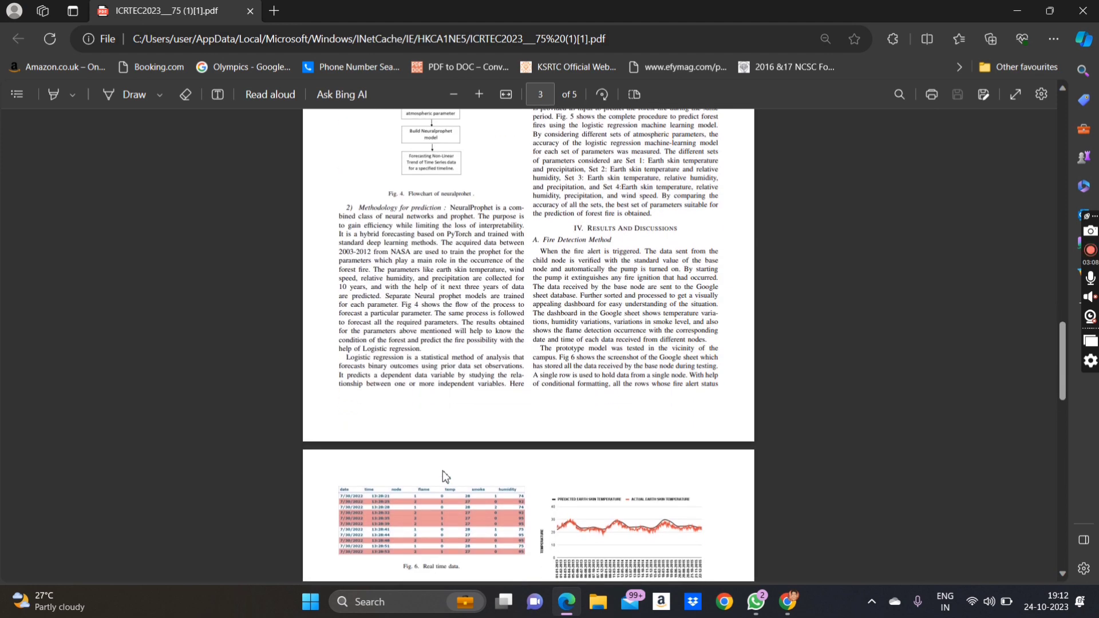
scroll(445, 477, "down", 1)
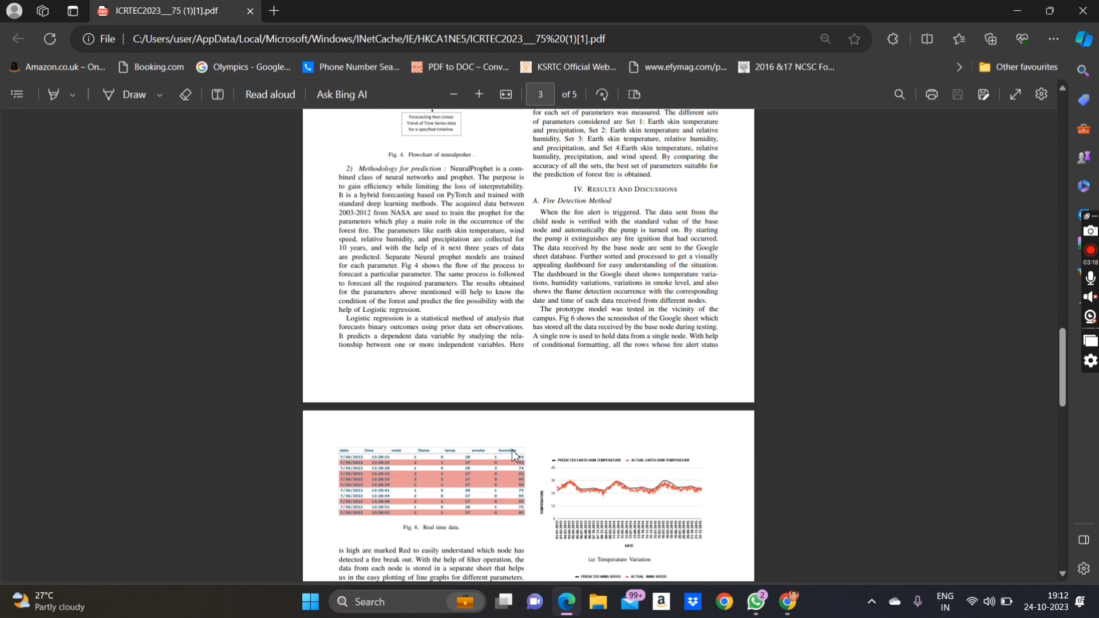
scroll(513, 455, "down", 1)
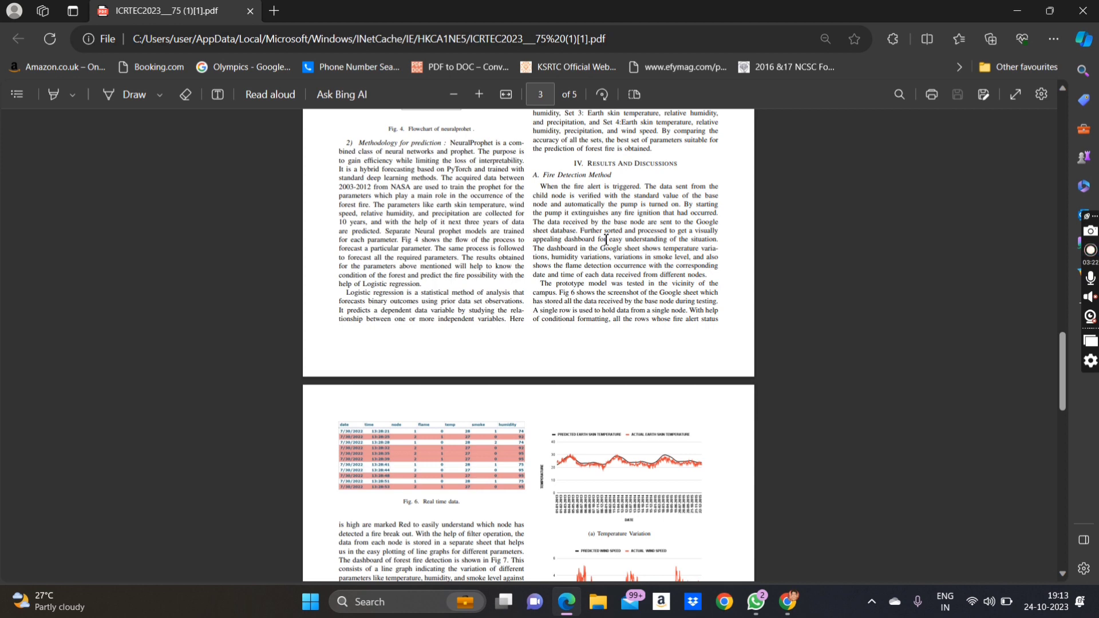
scroll(607, 240, "down", 5)
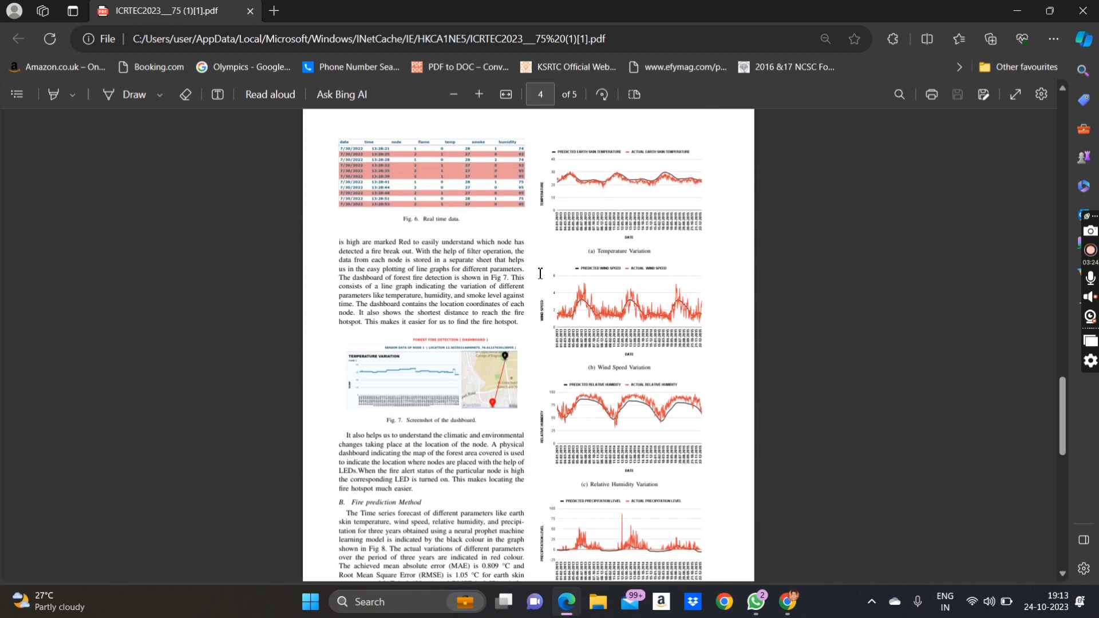
scroll(582, 445, "down", 2)
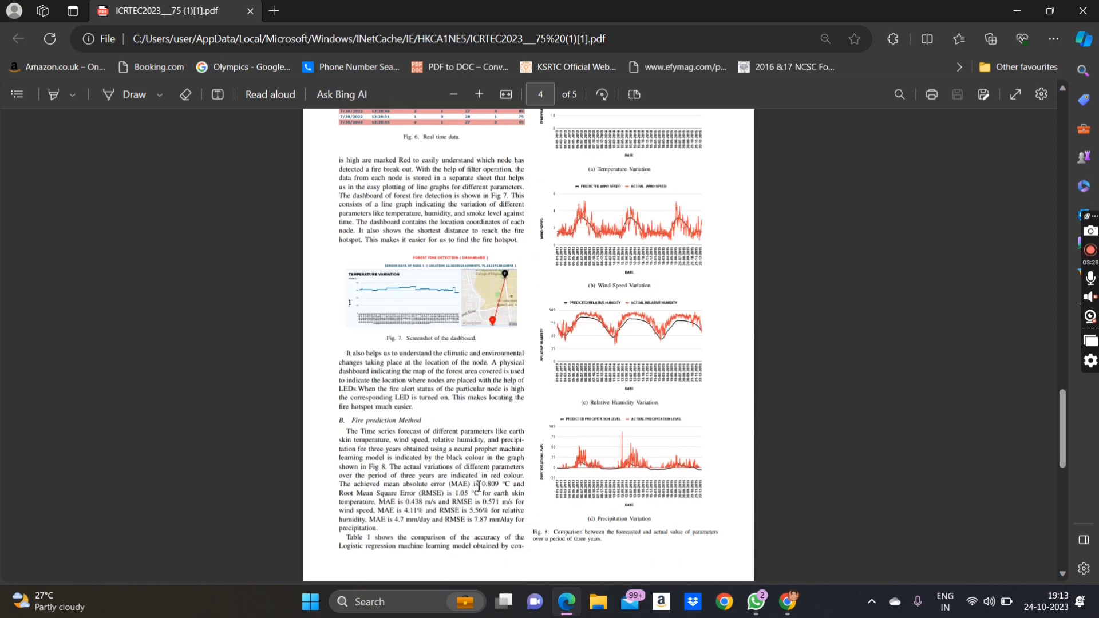
scroll(480, 488, "down", 8)
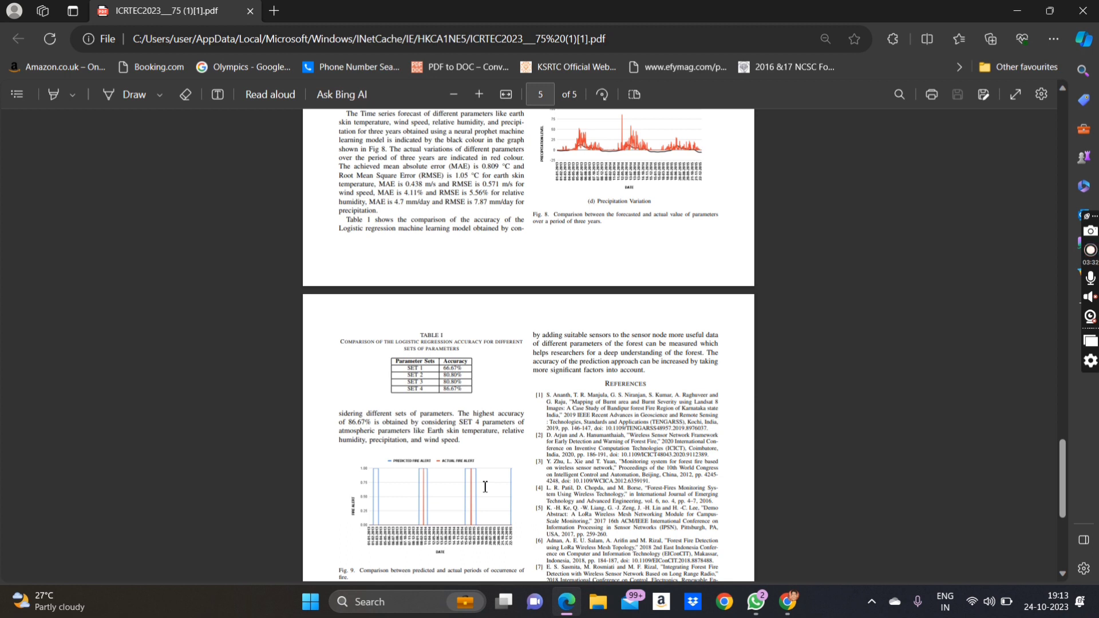
scroll(485, 487, "down", 1)
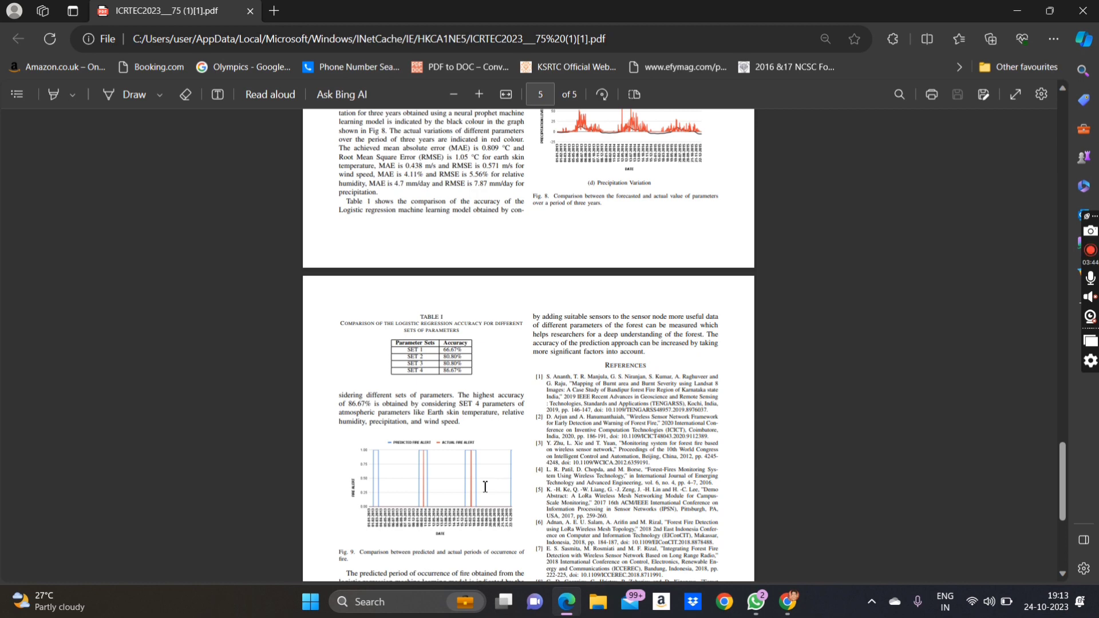
scroll(485, 486, "down", 1)
scroll(485, 486, "down", 4)
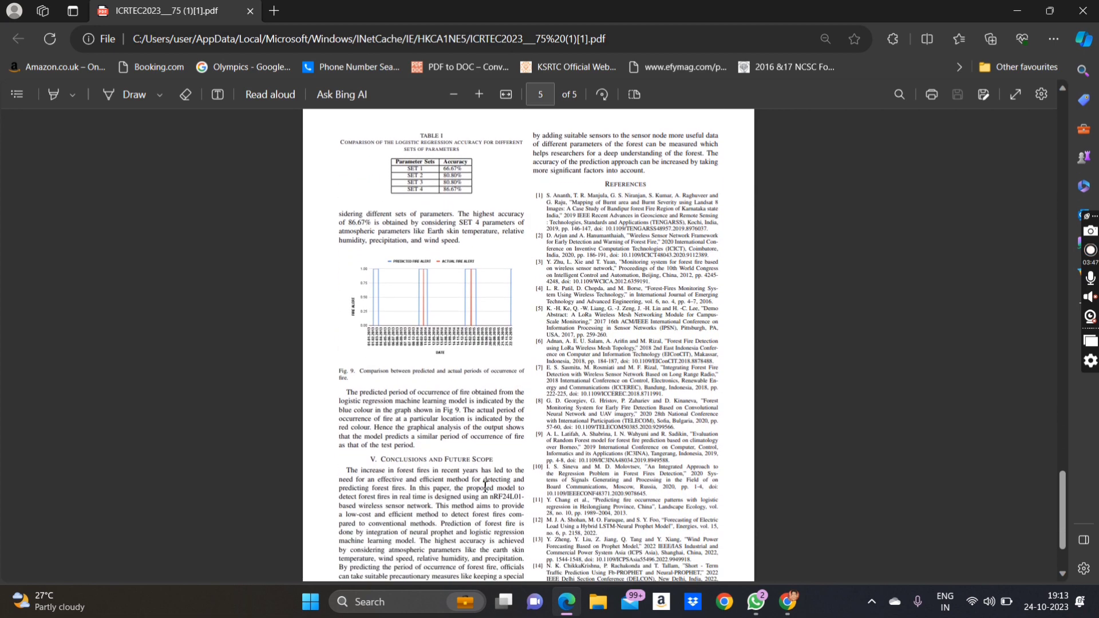
- Scroll the forest fire paper from page 4 back to page 1, then return to the IEEE Xplore window
scroll(485, 487, "down", 2)
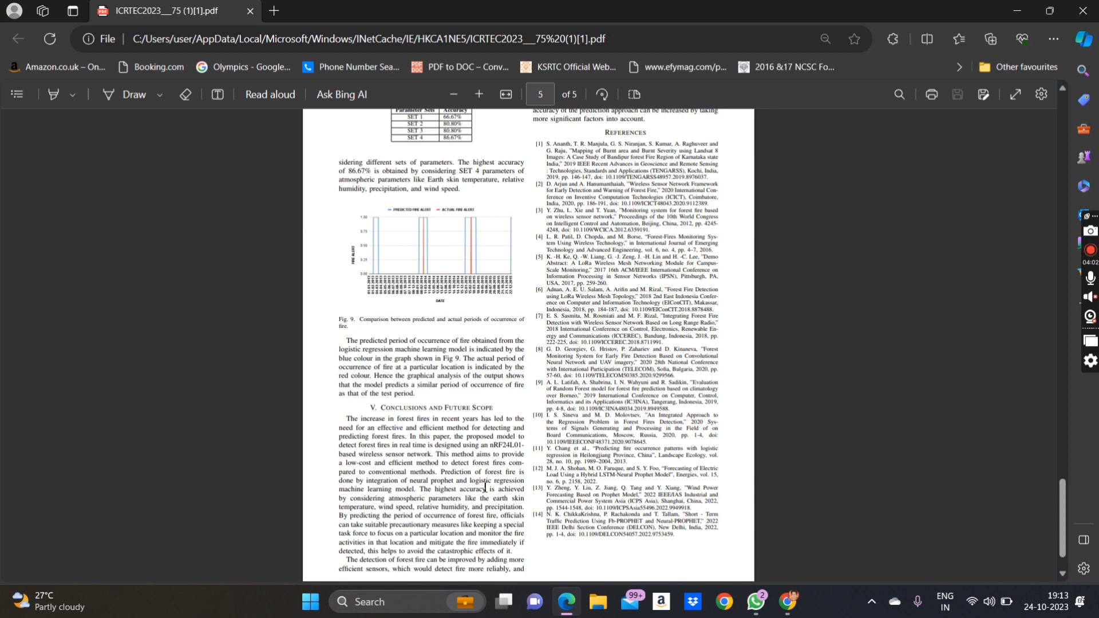
scroll(485, 487, "up", 1)
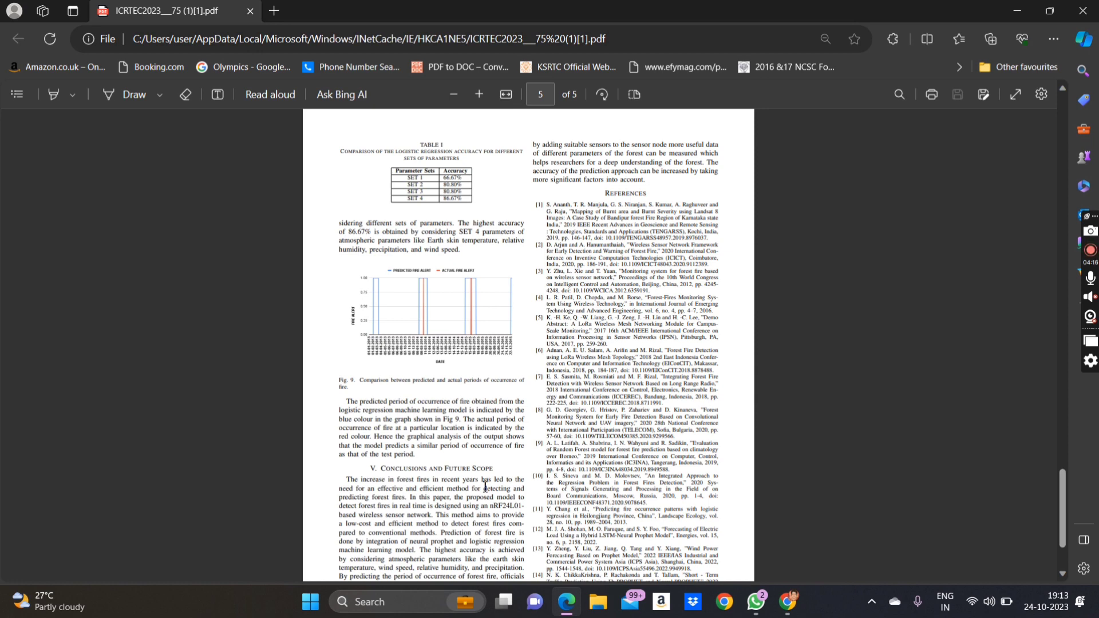
scroll(486, 486, "down", 2)
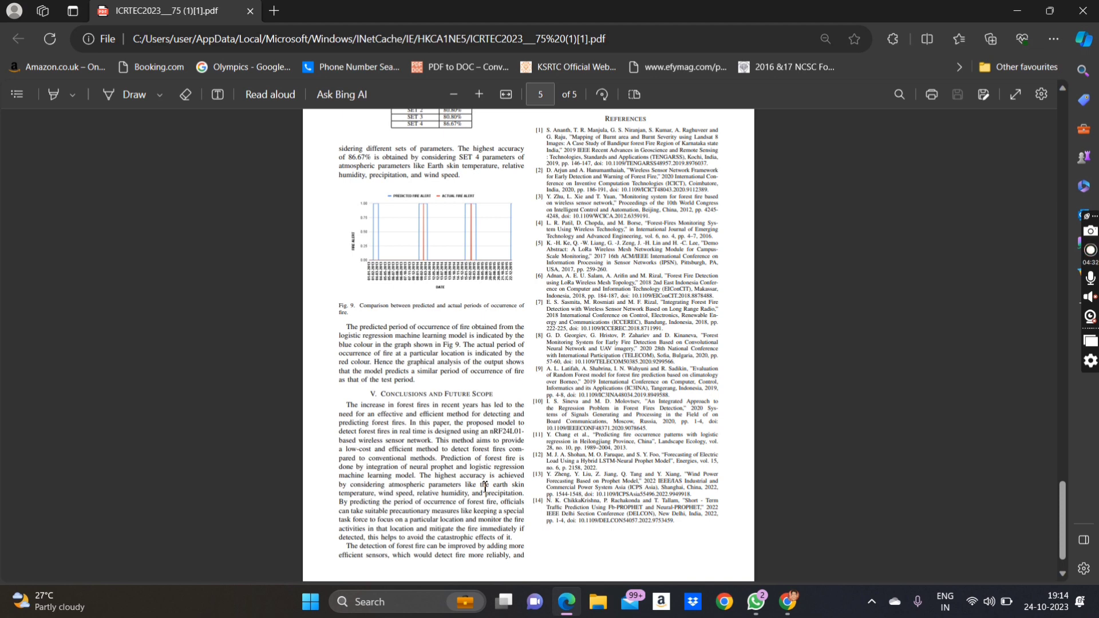
scroll(485, 486, "up", 7)
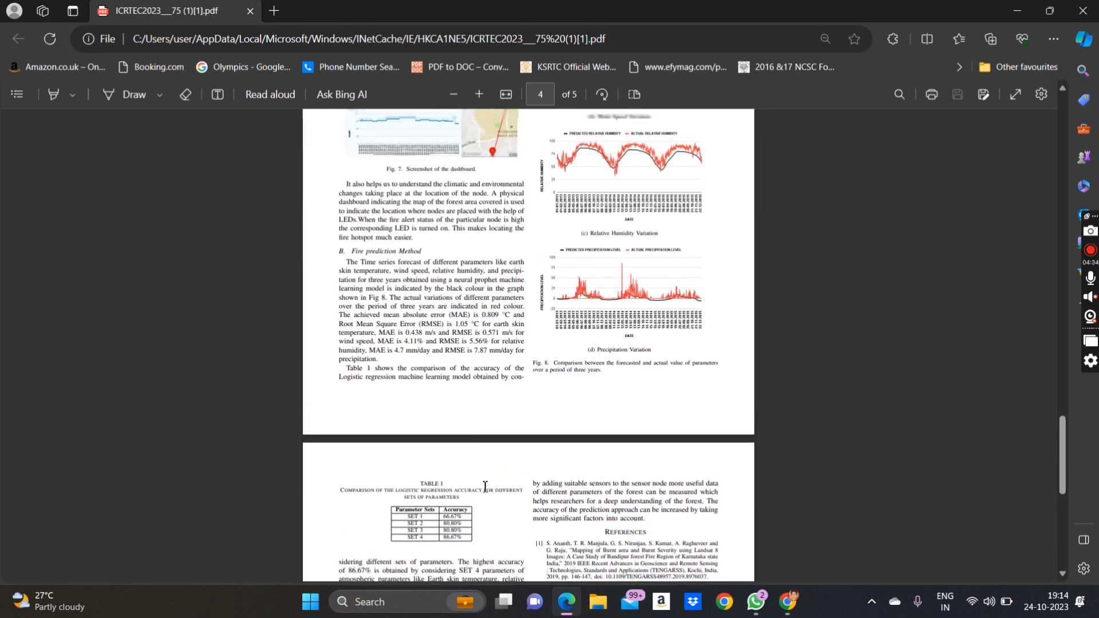
scroll(485, 486, "up", 8)
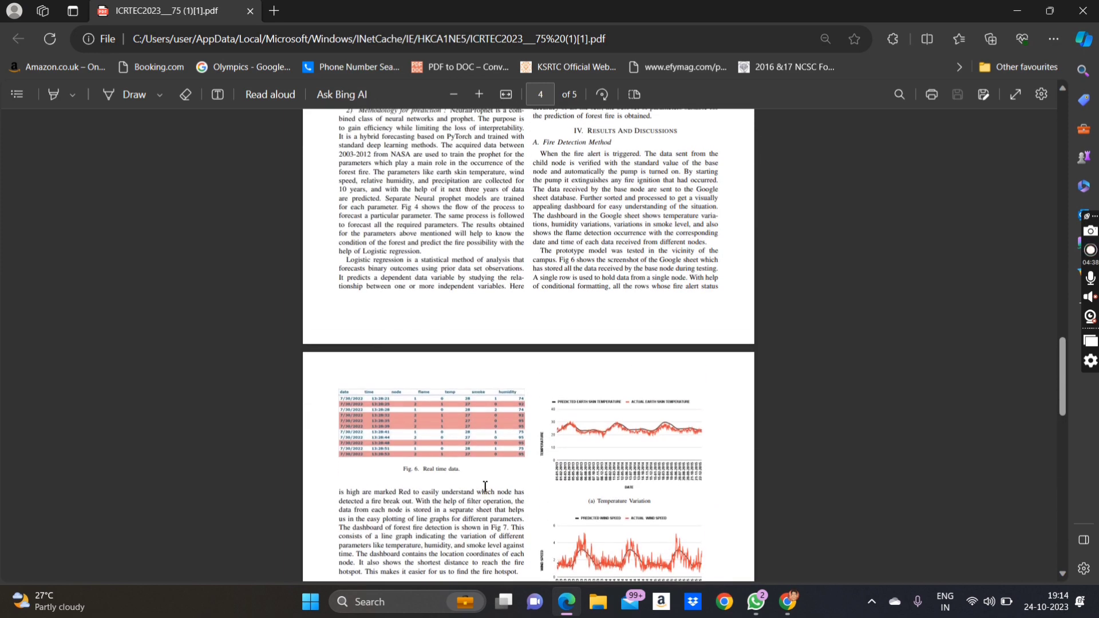
scroll(484, 312, "up", 10)
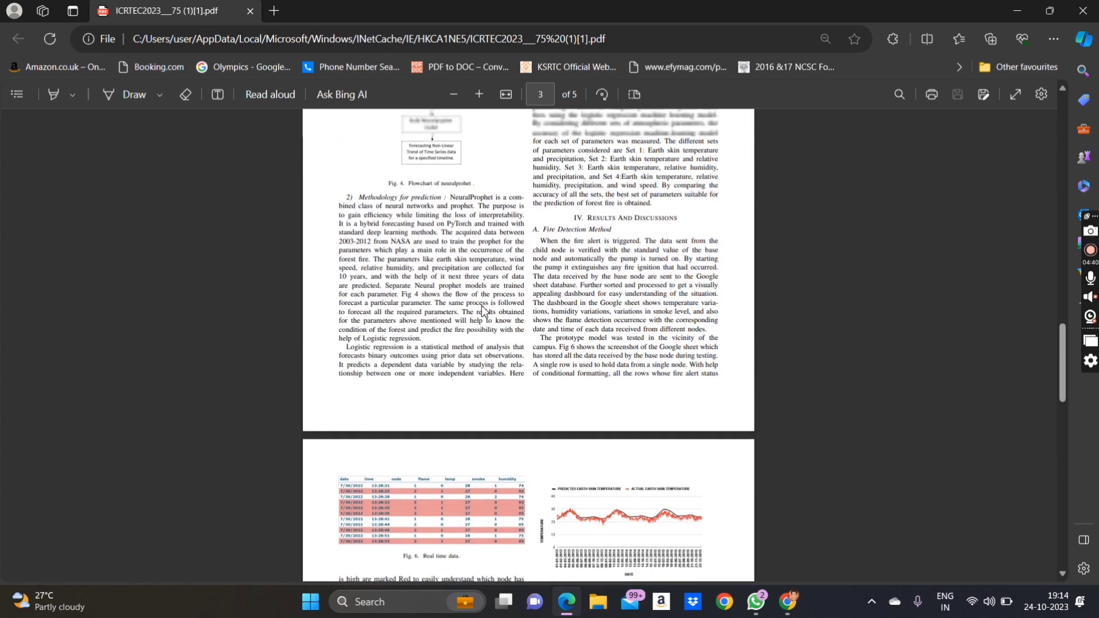
scroll(485, 312, "up", 5)
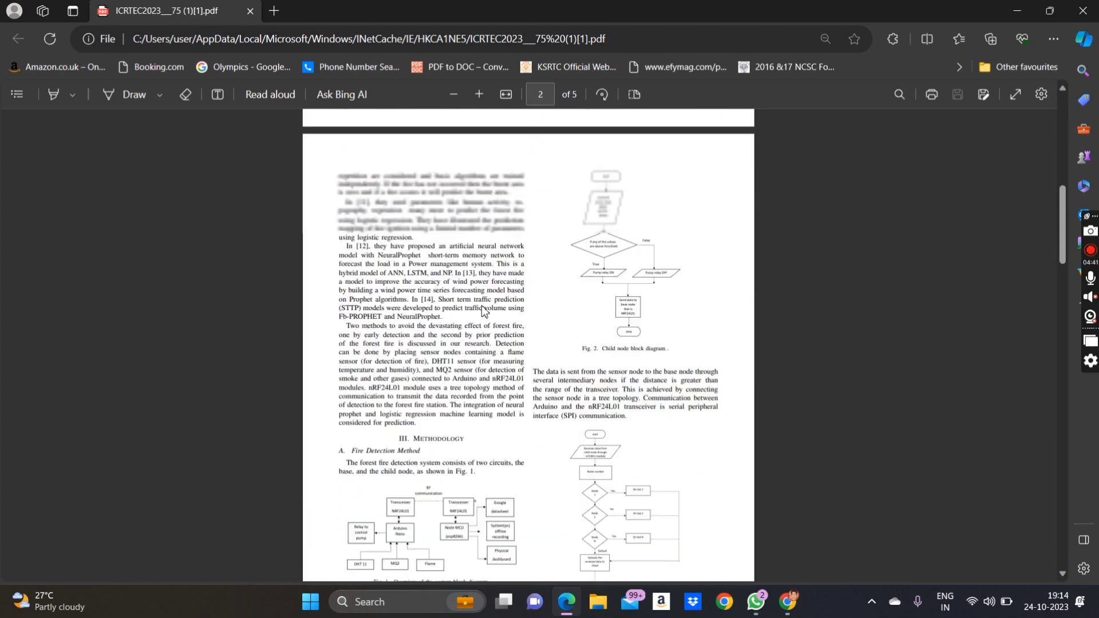
scroll(484, 312, "up", 10)
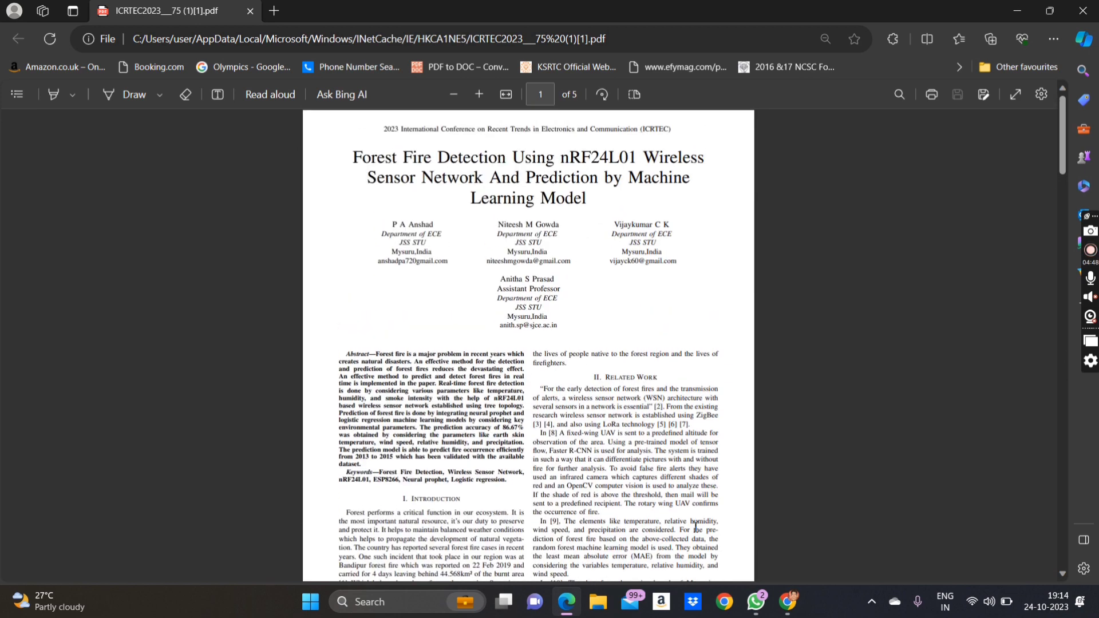
left_click(782, 604)
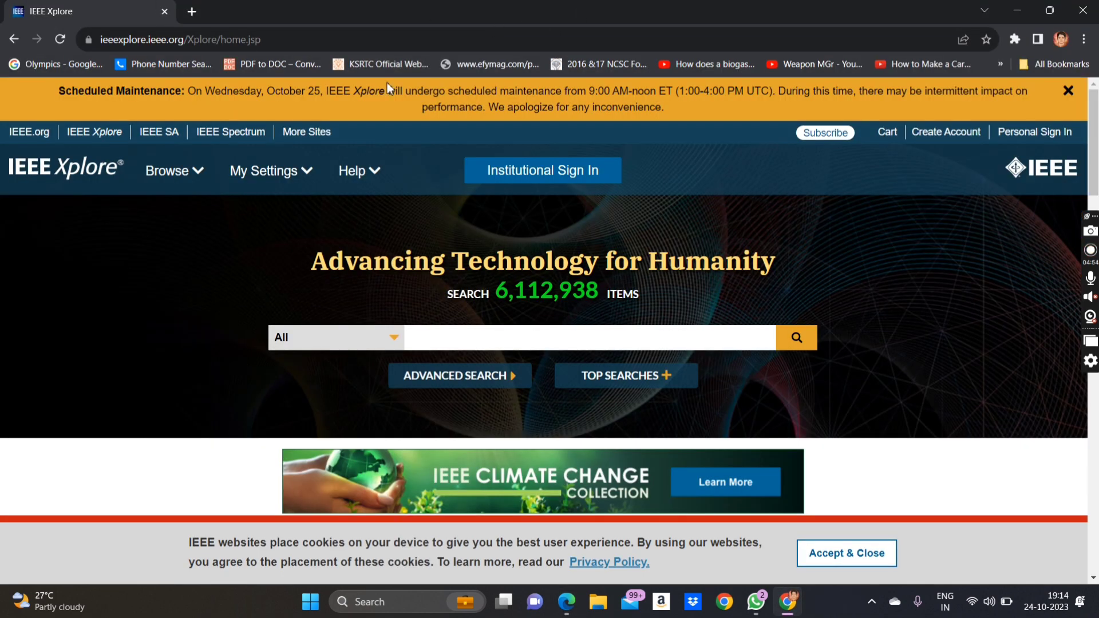
- Search Google in a new tab for 'ieee conference paper latex template' and open IEEE's Manuscript Templates page
left_click(193, 12)
type("iee")
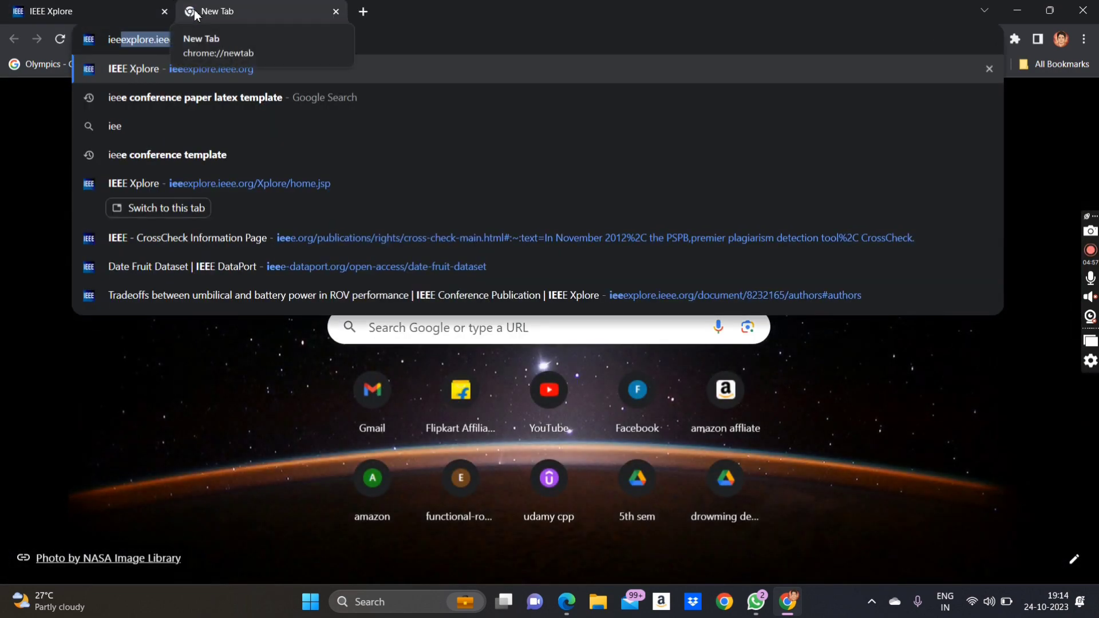
key("Down")
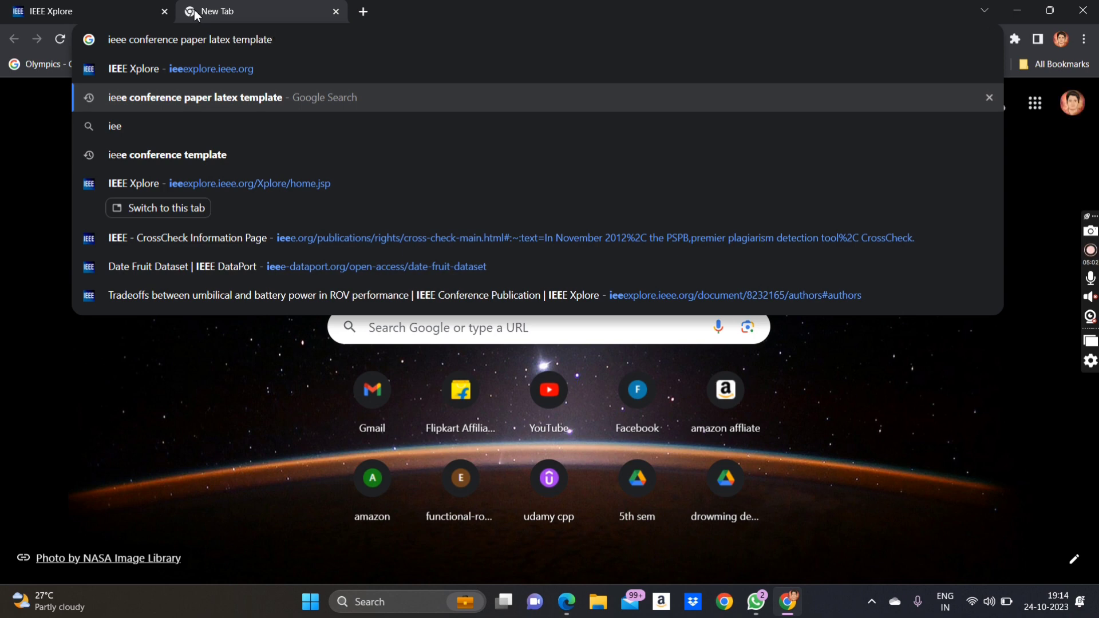
key("Return")
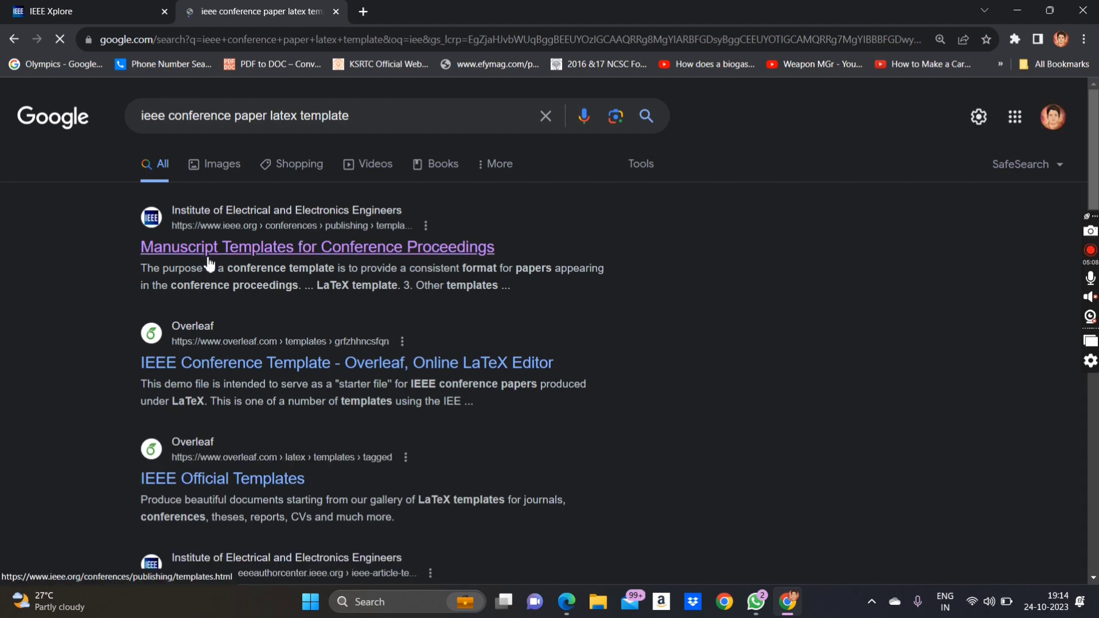
scroll(209, 265, "down", 10)
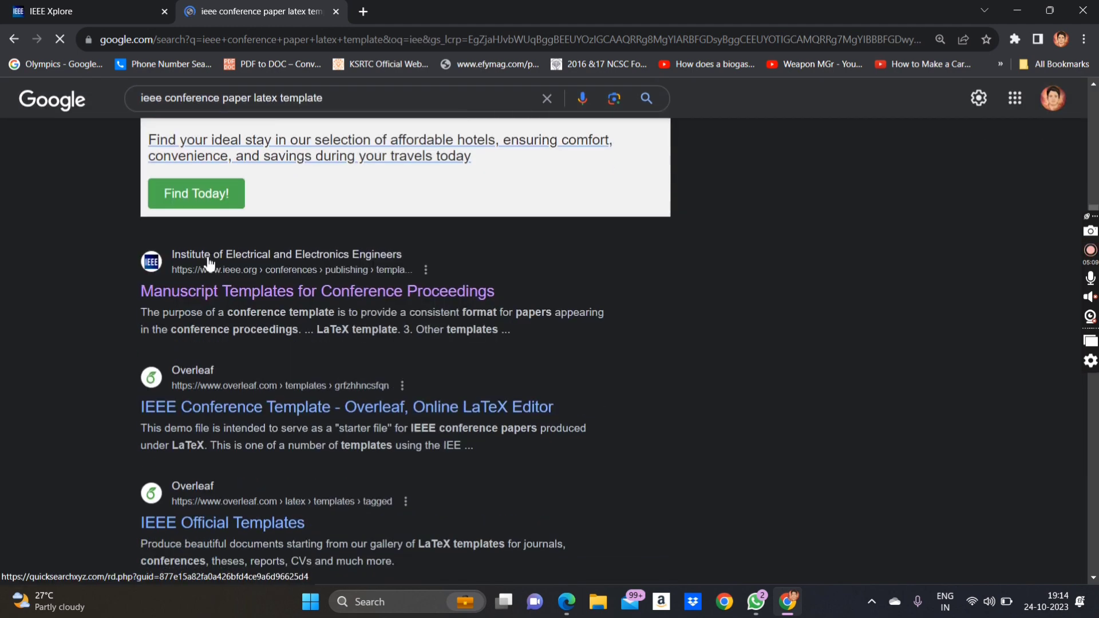
left_click(218, 301)
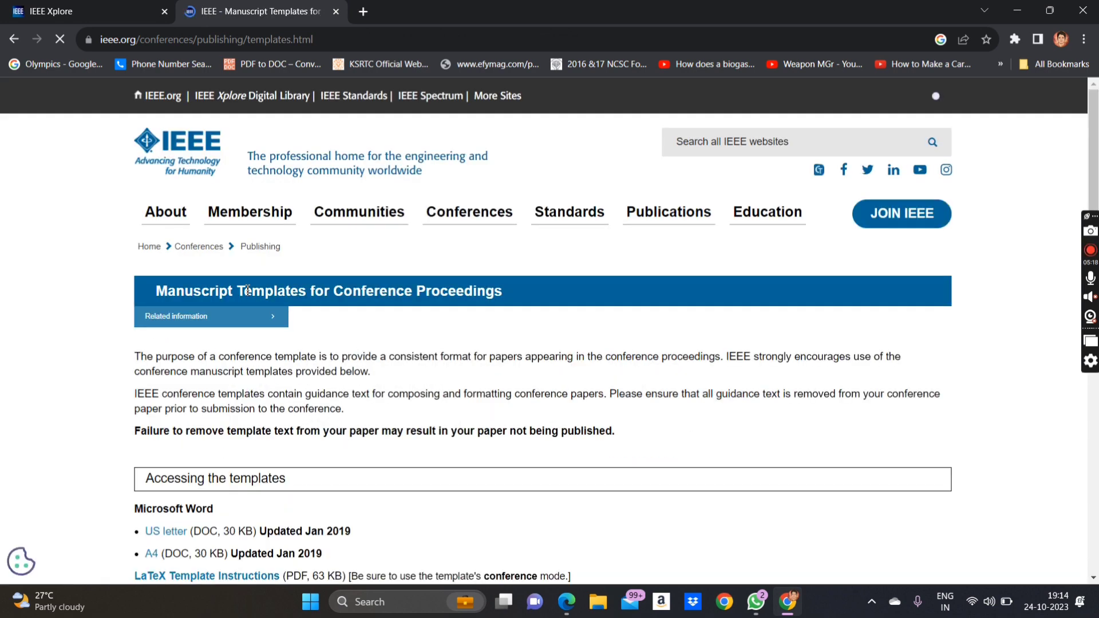
- View the LaTeX Template Instructions PDF, then go back to the manuscript templates page
scroll(247, 292, "down", 2)
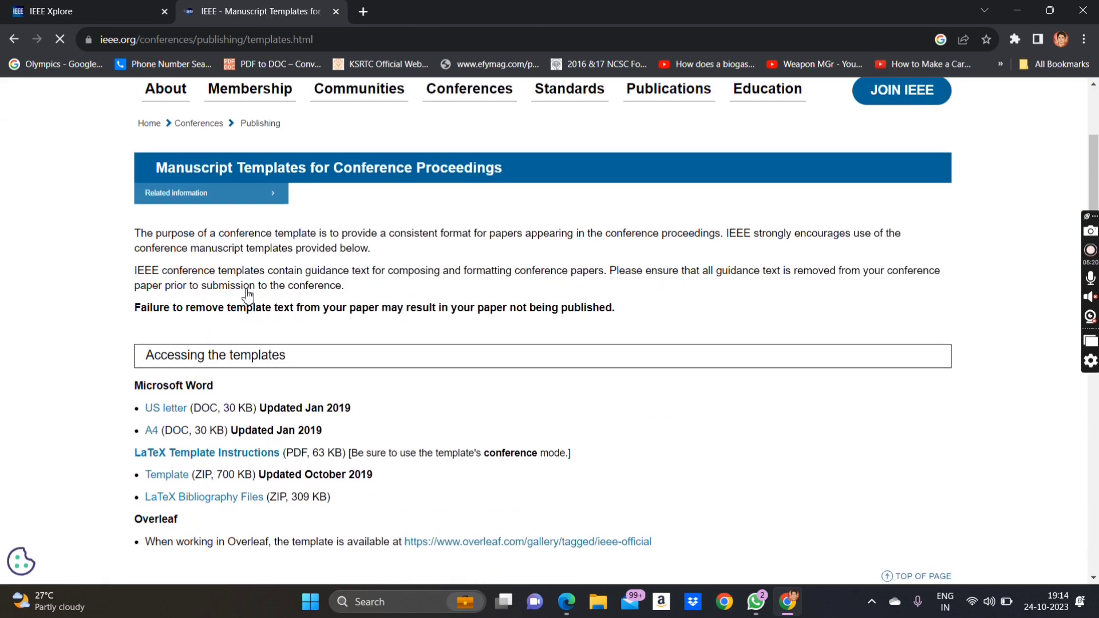
scroll(247, 294, "down", 1)
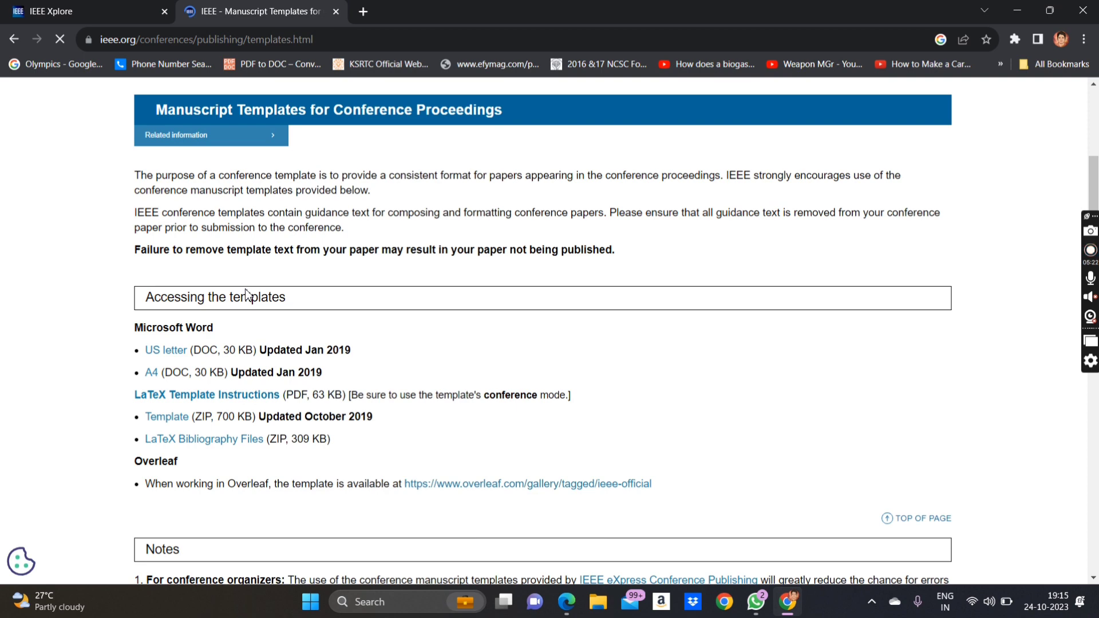
scroll(248, 295, "down", 1)
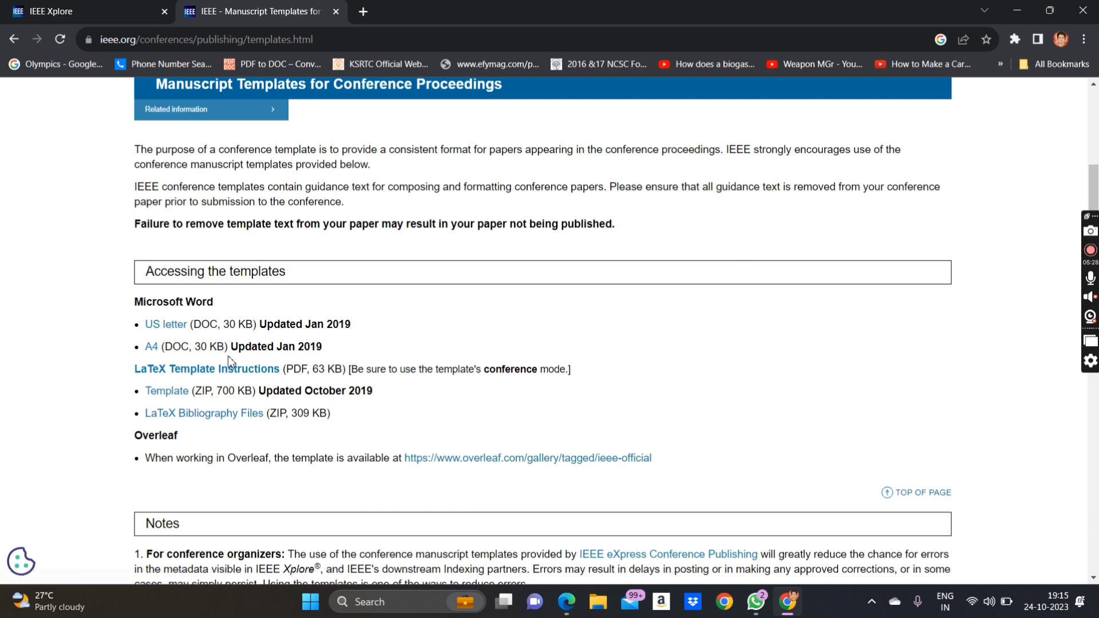
left_click(168, 372)
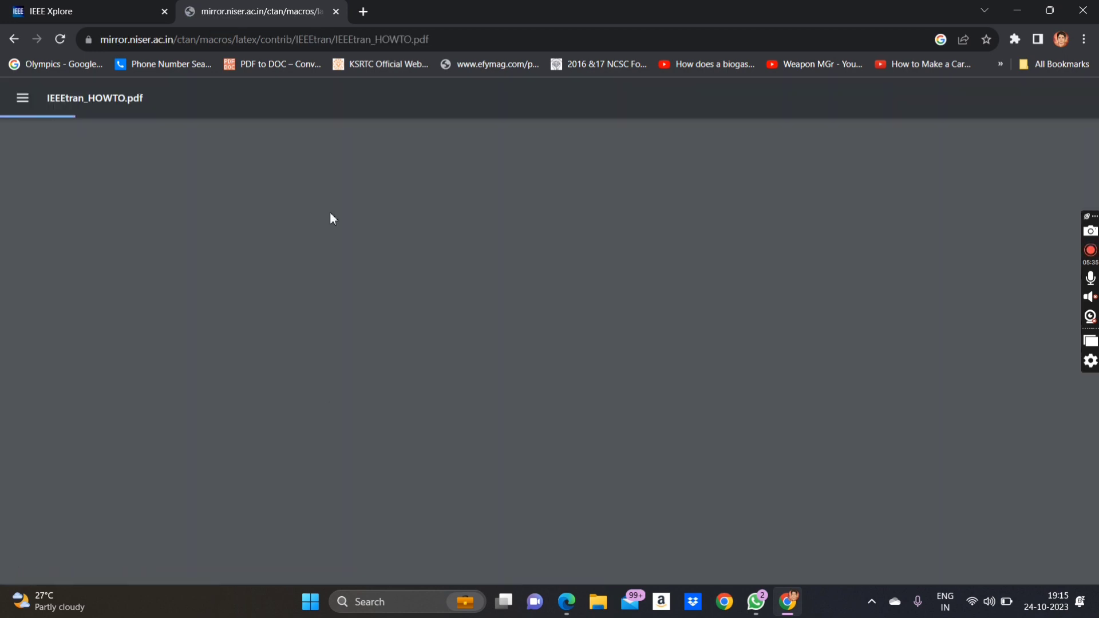
left_click(97, 7)
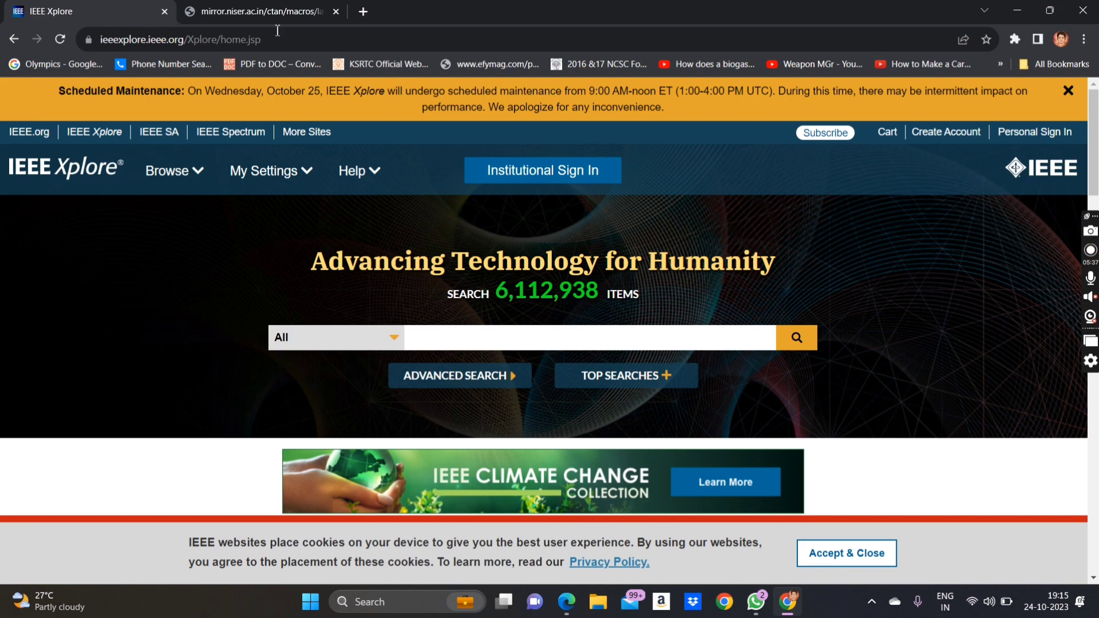
left_click(312, 13)
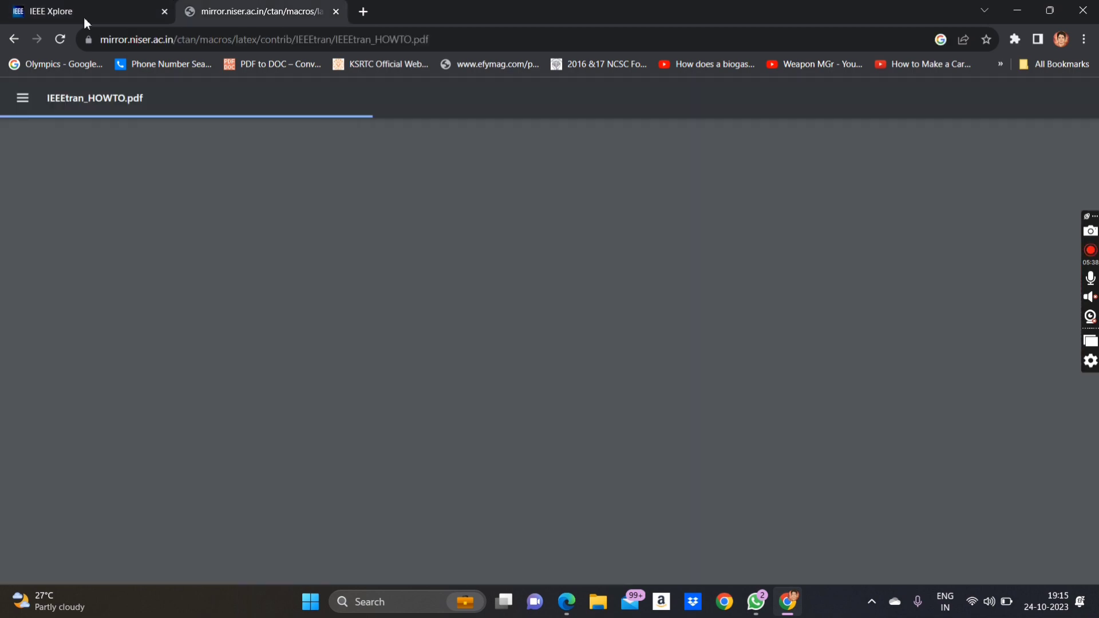
left_click(13, 39)
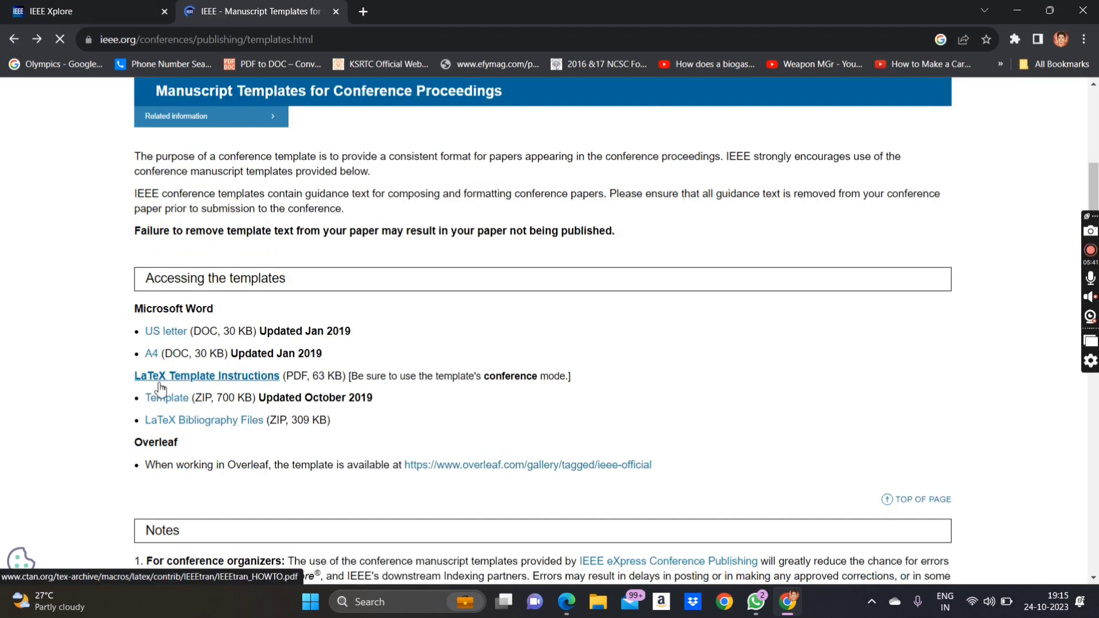
- Download the LaTeX conference template ZIP and confirm the 747 KB download finished
left_click(162, 404)
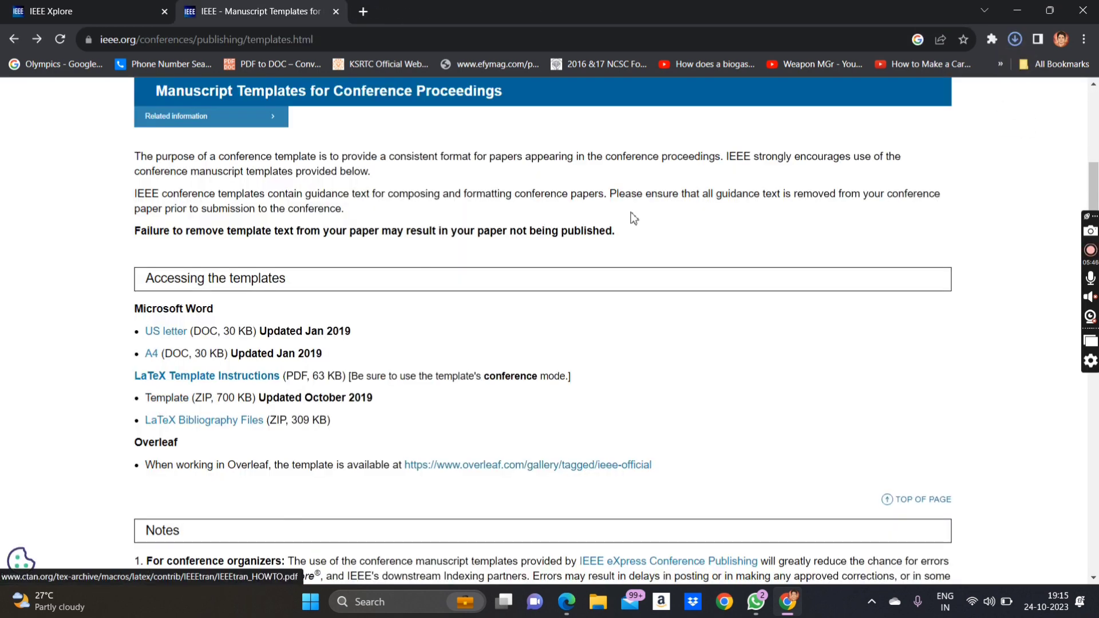
left_click(1015, 42)
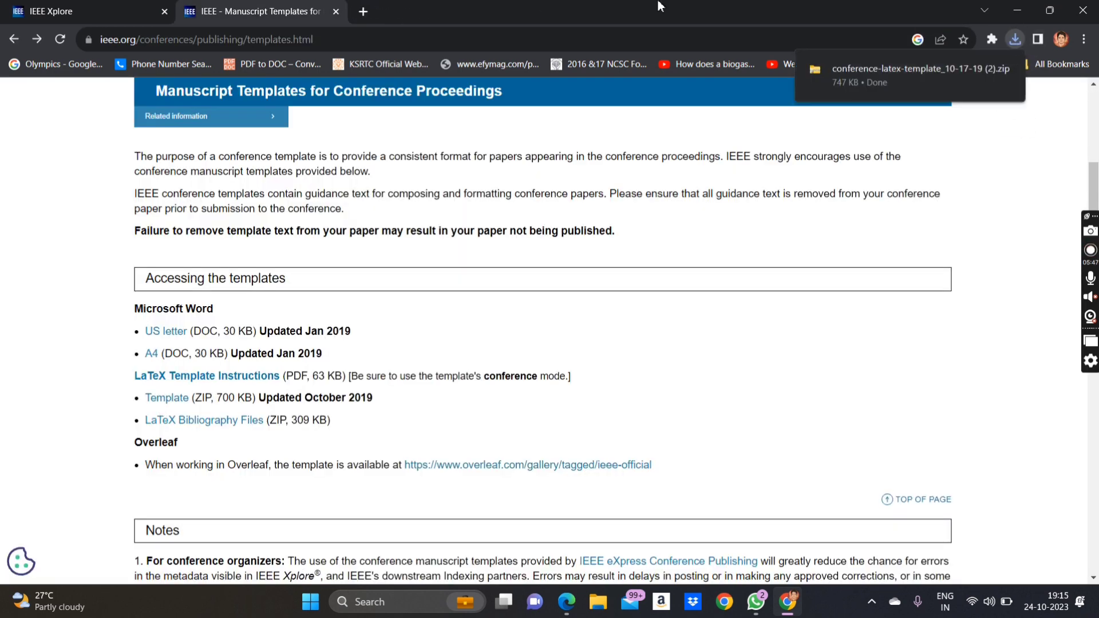
left_click(364, 11)
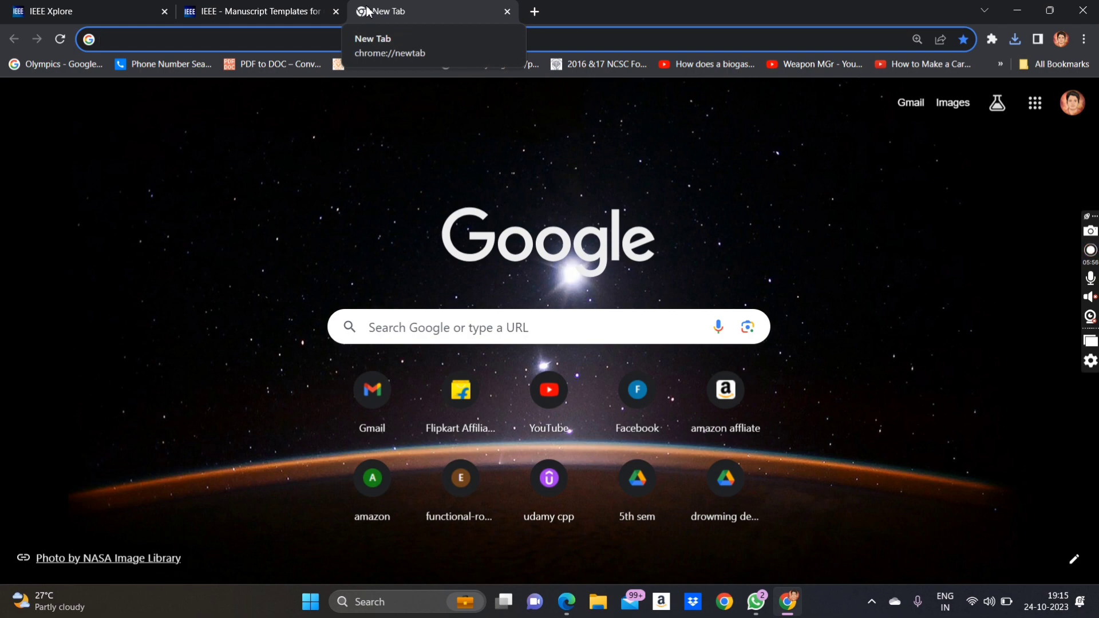
- Go to the Overleaf projects page
type("overleaf.com/project")
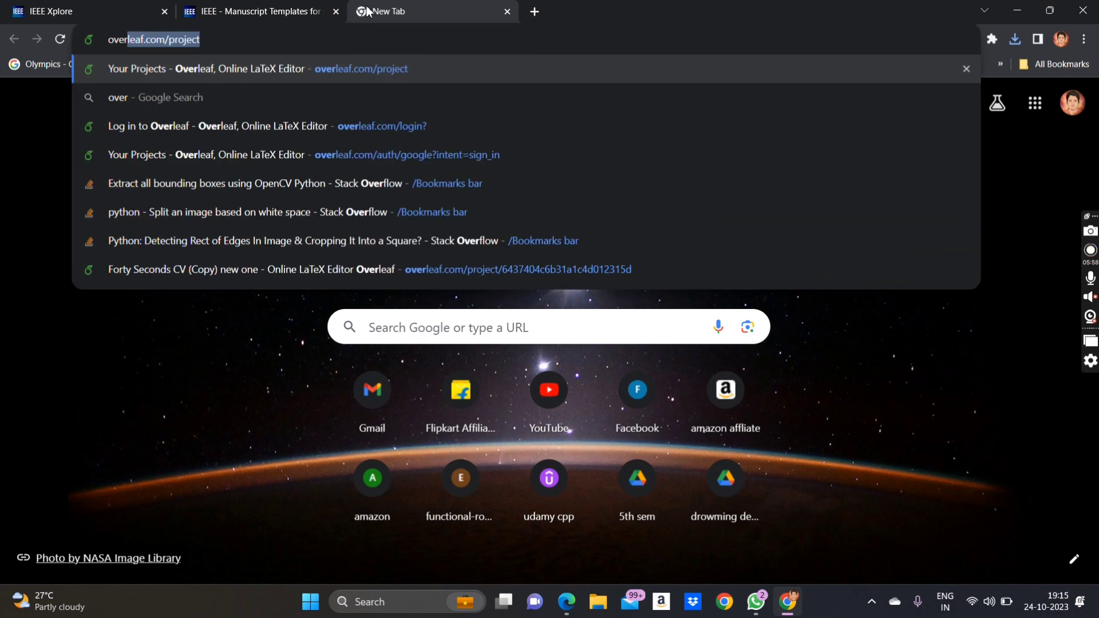
key("Return")
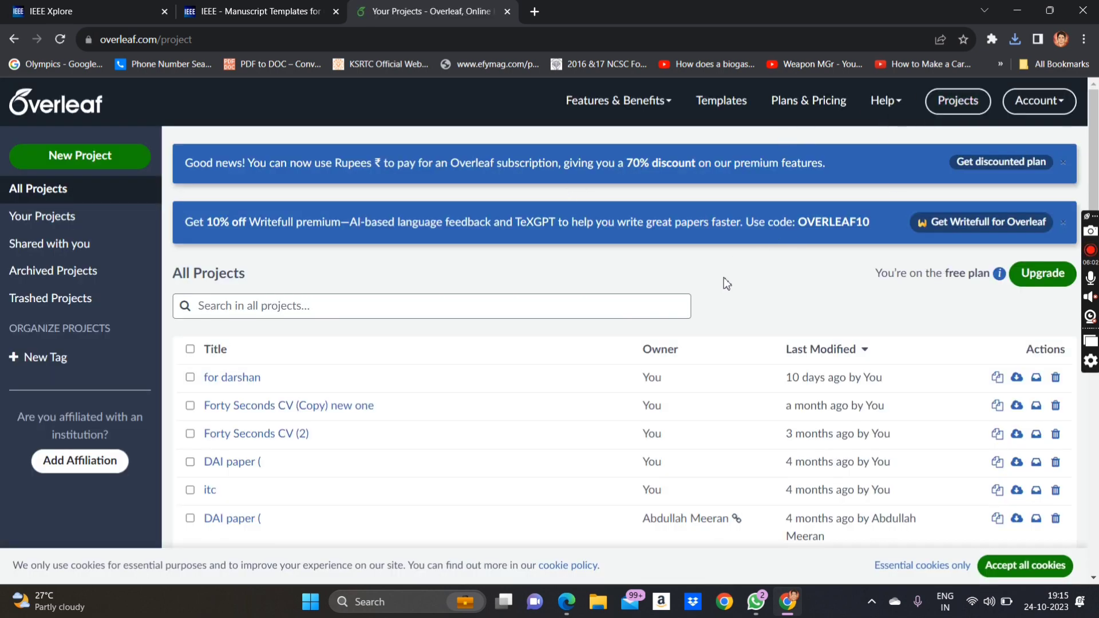
scroll(721, 292, "down", 1)
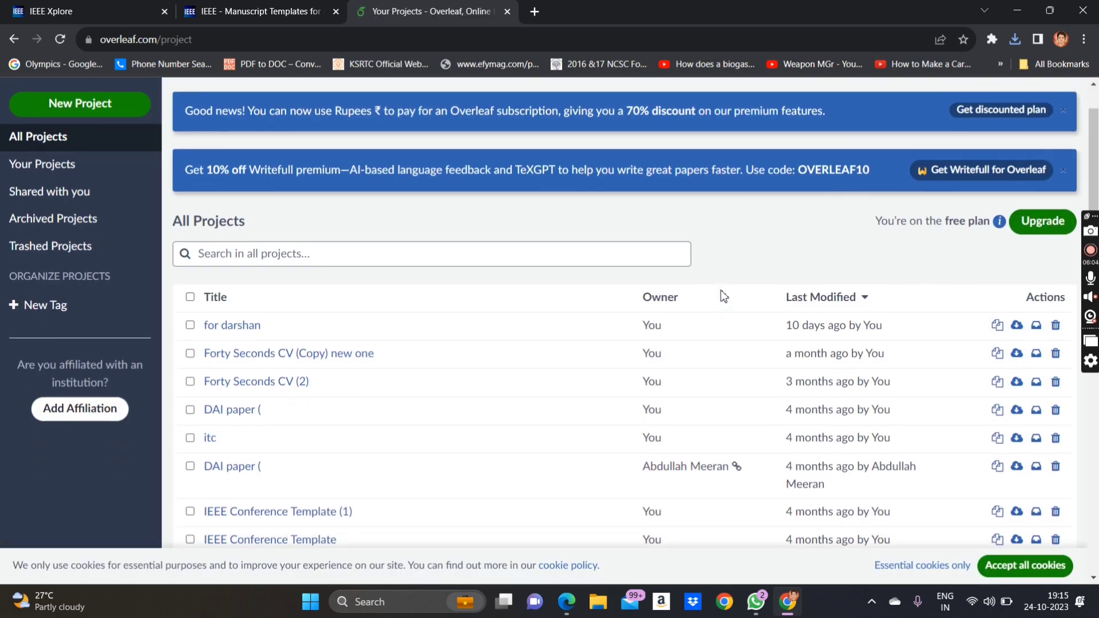
scroll(722, 295, "up", 1)
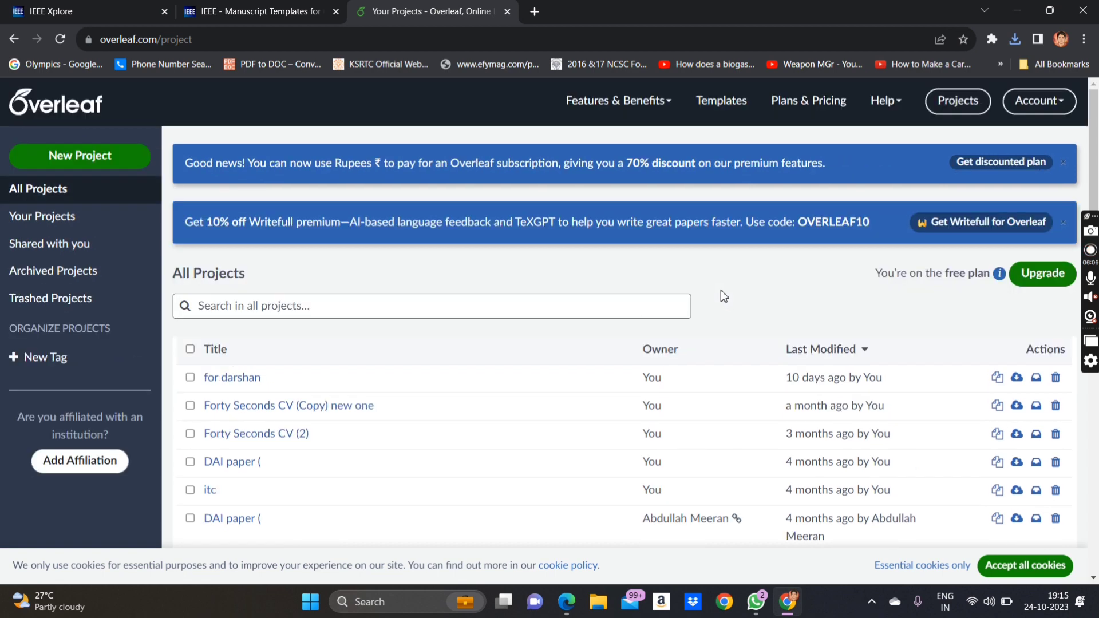
- Upload conference-latex-template_10-17-19 (2).zip from Downloads as a new Overleaf project
left_click(84, 165)
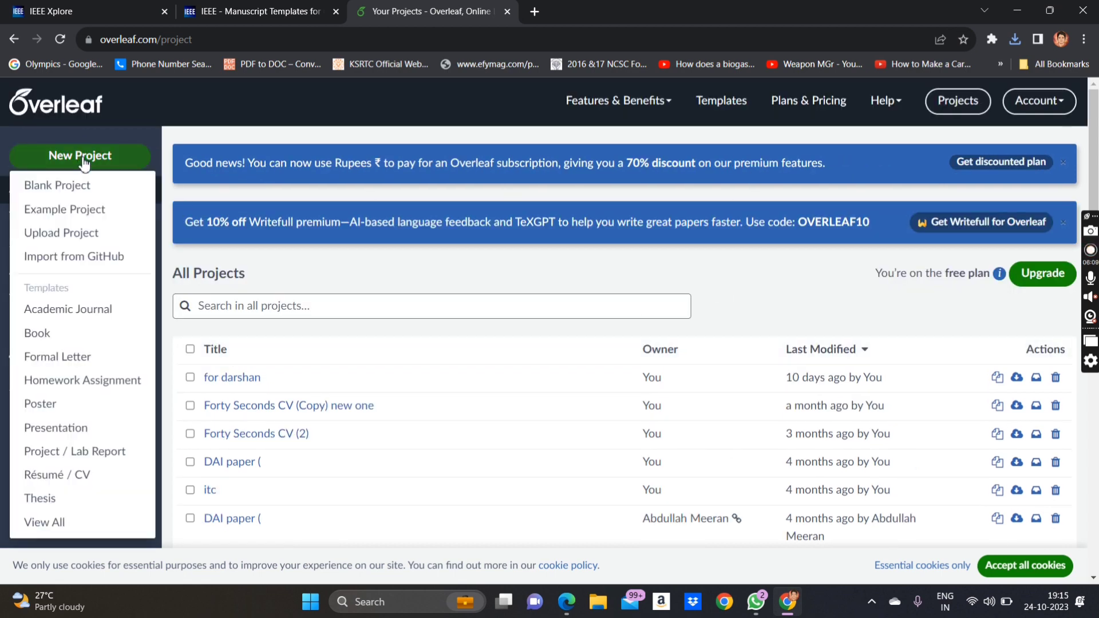
left_click(107, 243)
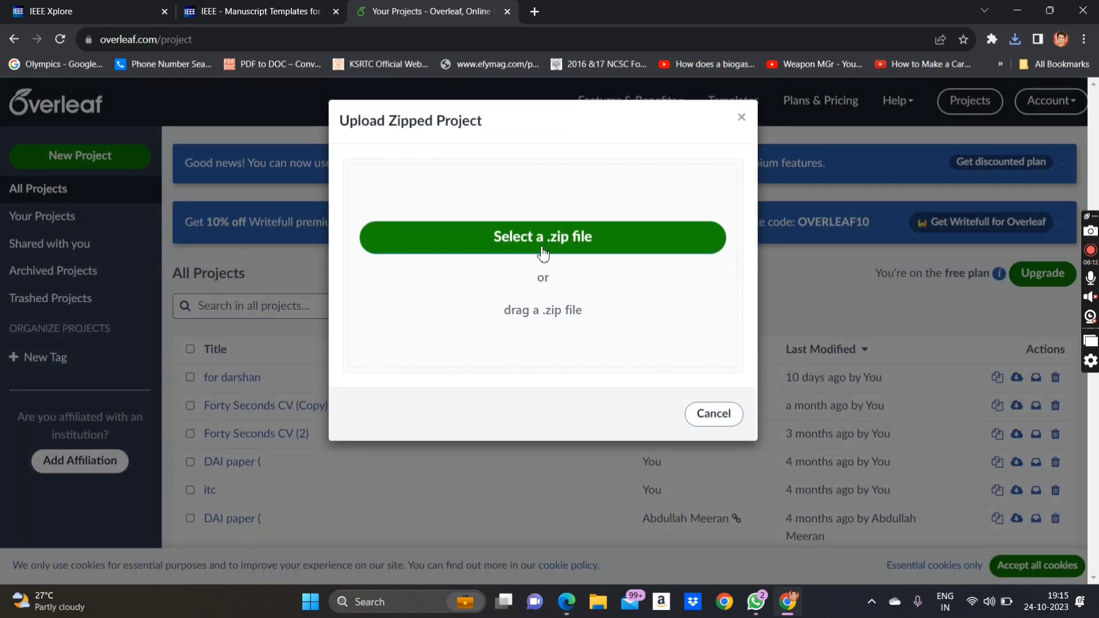
left_click(543, 245)
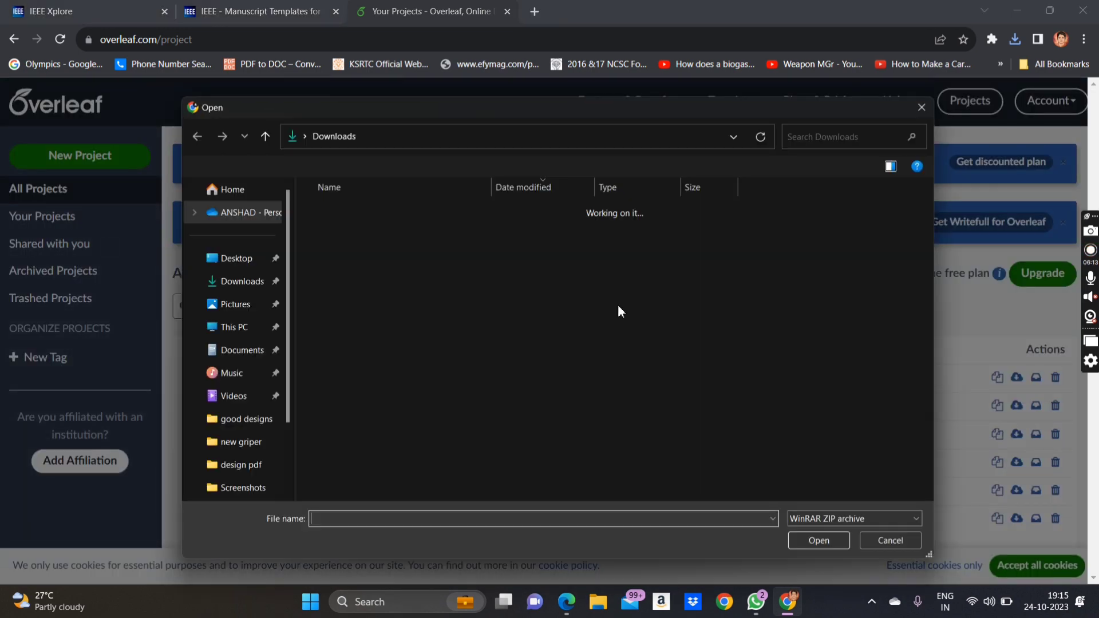
left_click(497, 229)
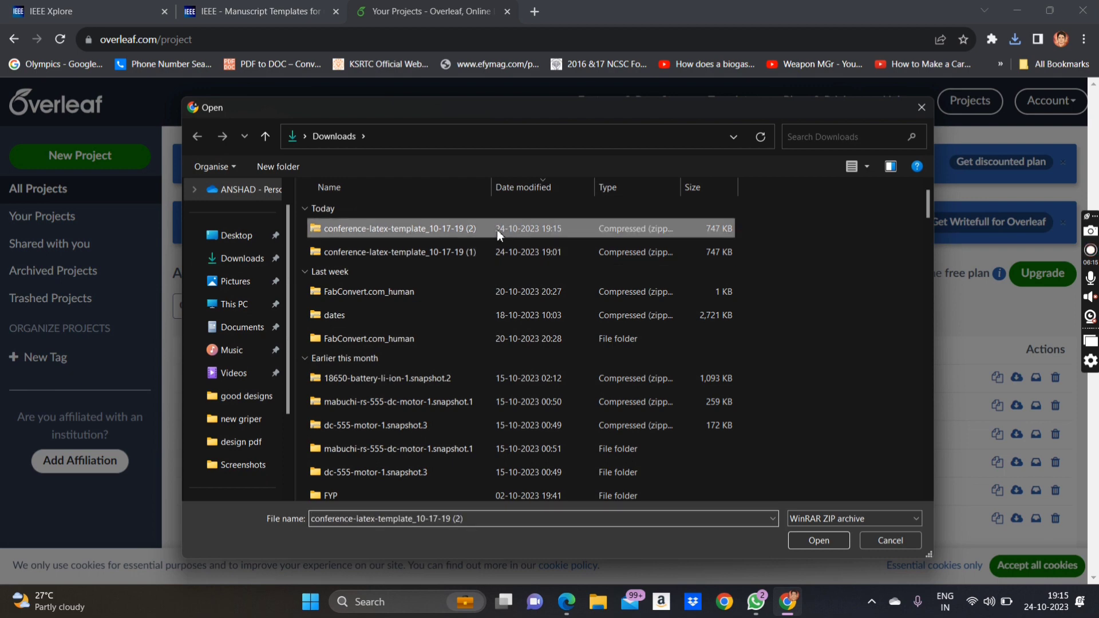
left_click(810, 545)
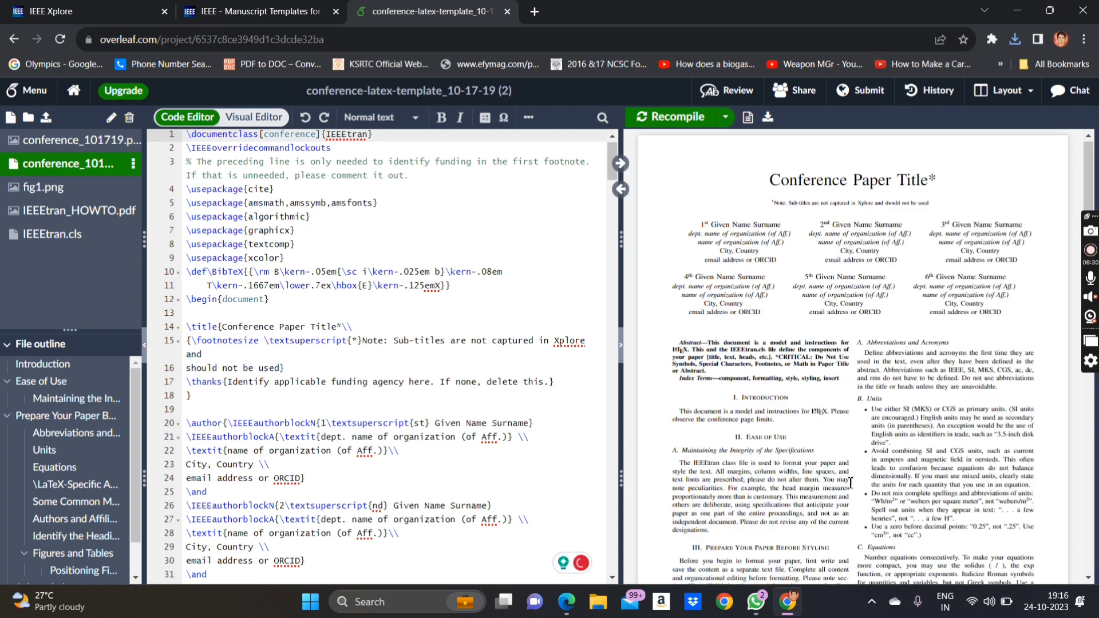
- Scroll the compiled template preview down toward the References and back up to the title
scroll(847, 474, "down", 20)
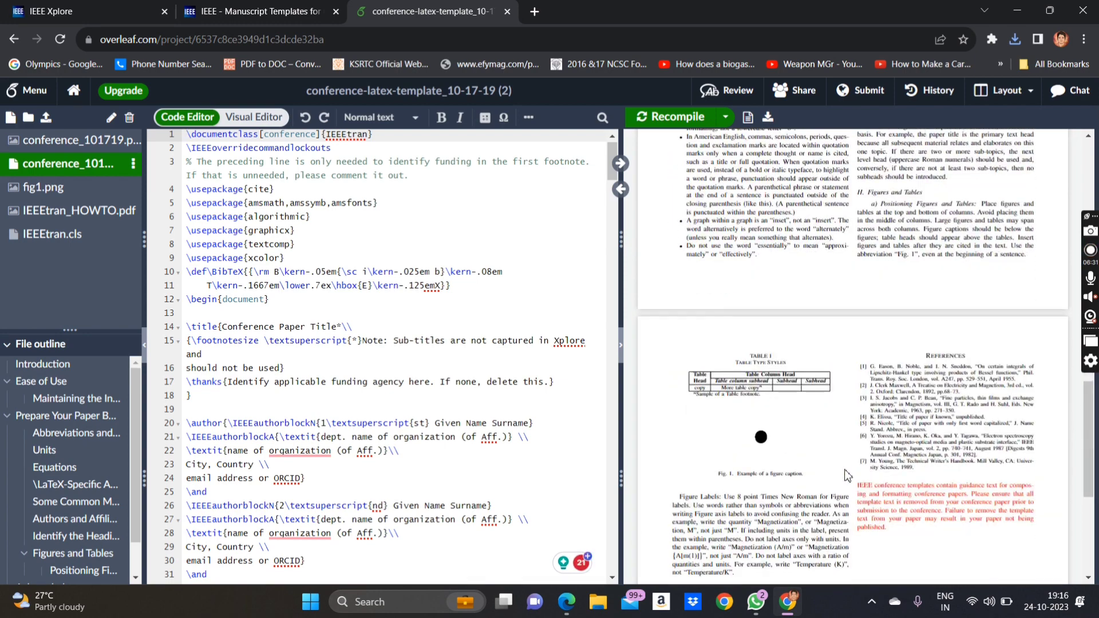
scroll(847, 471, "up", 20)
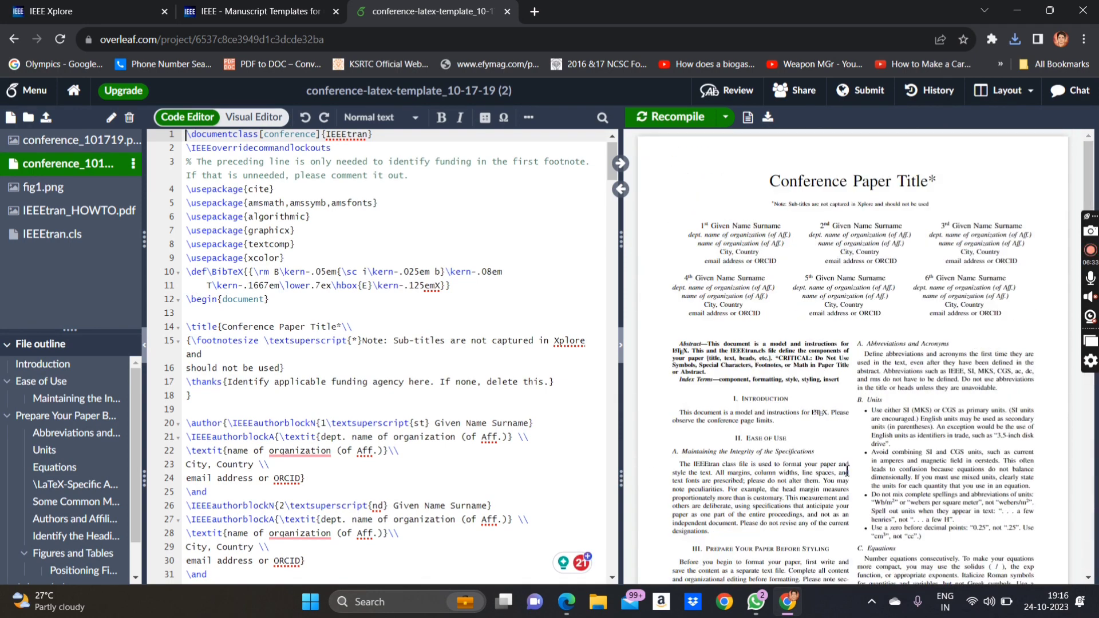
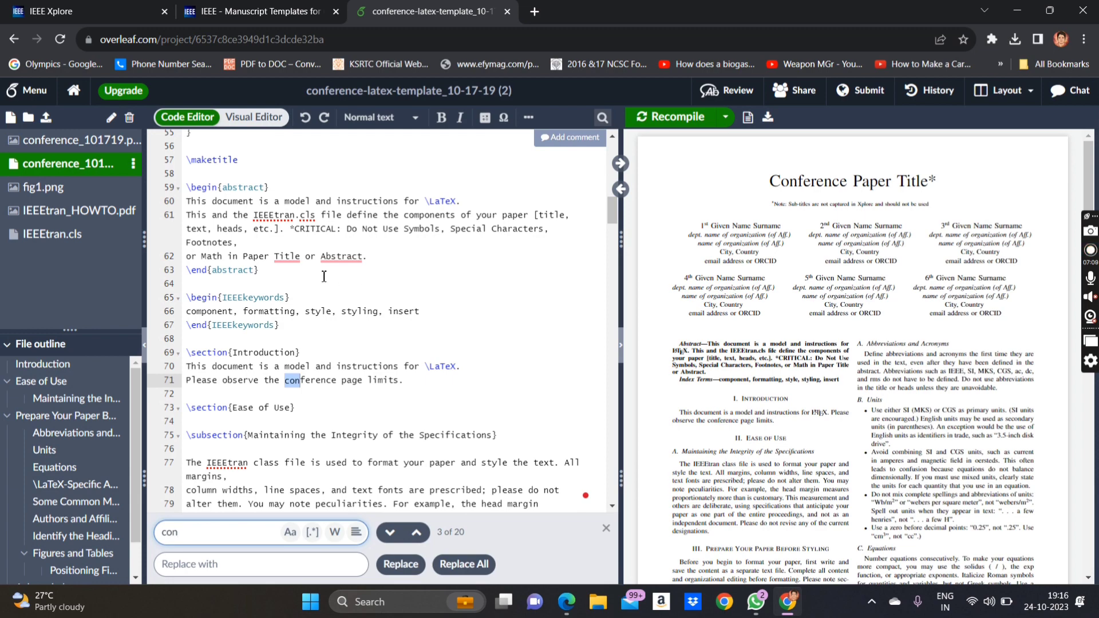
- Paste the forest-fire nRF24L01 machine-learning title over the placeholder 'Conference Paper Title'
scroll(325, 297, "up", 4)
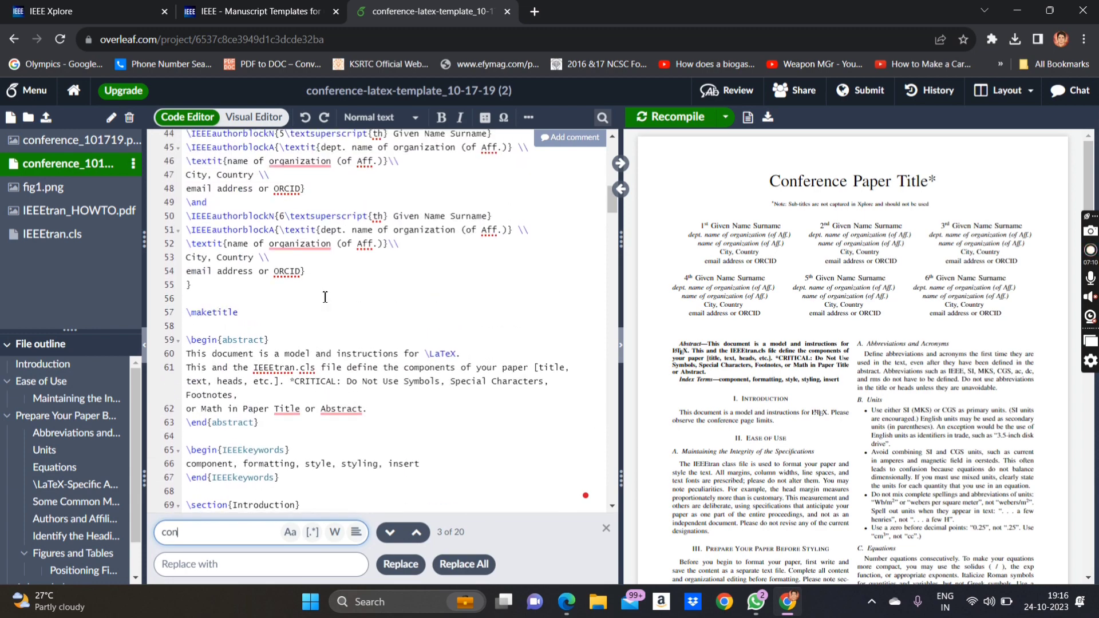
left_click(325, 296)
scroll(275, 229, "up", 10)
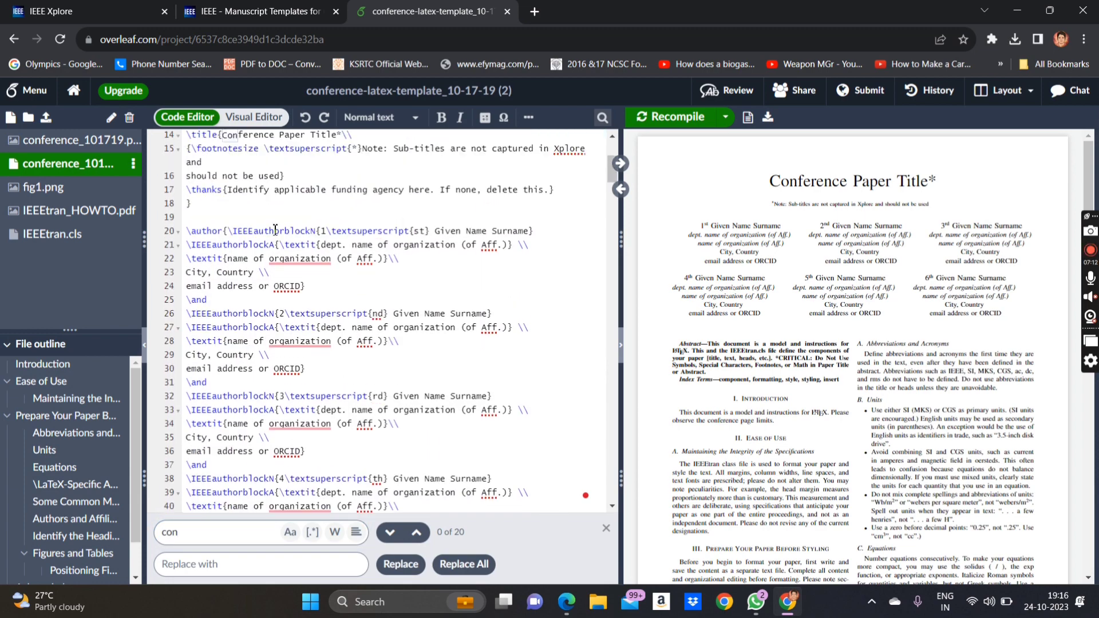
scroll(275, 229, "up", 3)
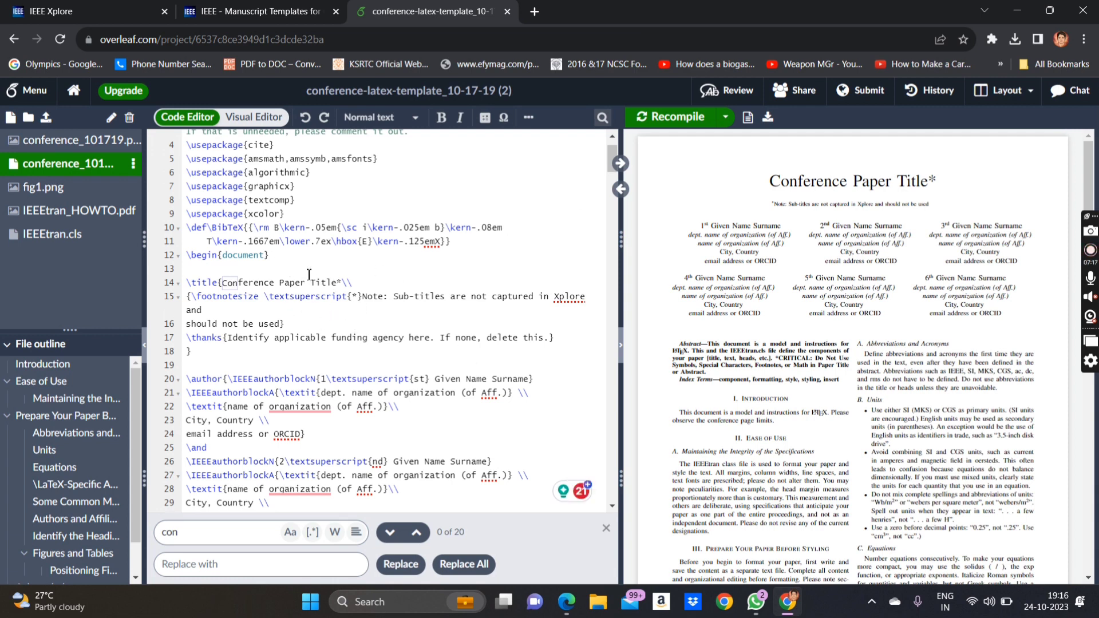
left_click_drag(338, 285, 223, 282)
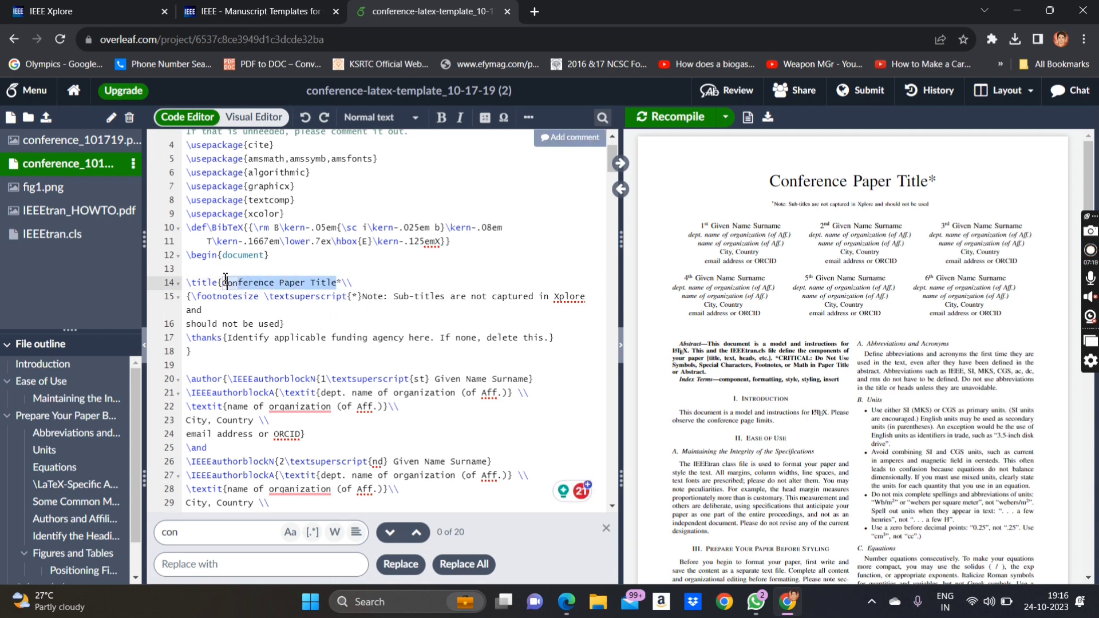
type("Forest Fire Detection Using nRF24L01 Wireless Sensor Network And Prediction by Machine Learning Model")
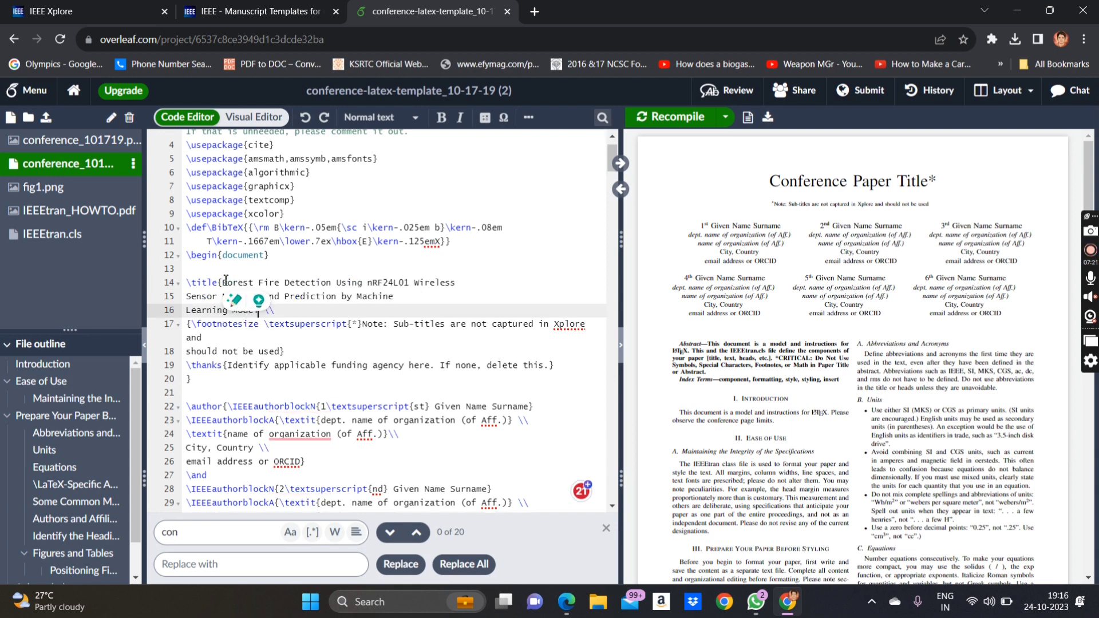
- Join the pasted title's lines into one and recompile the preview
left_click(187, 294)
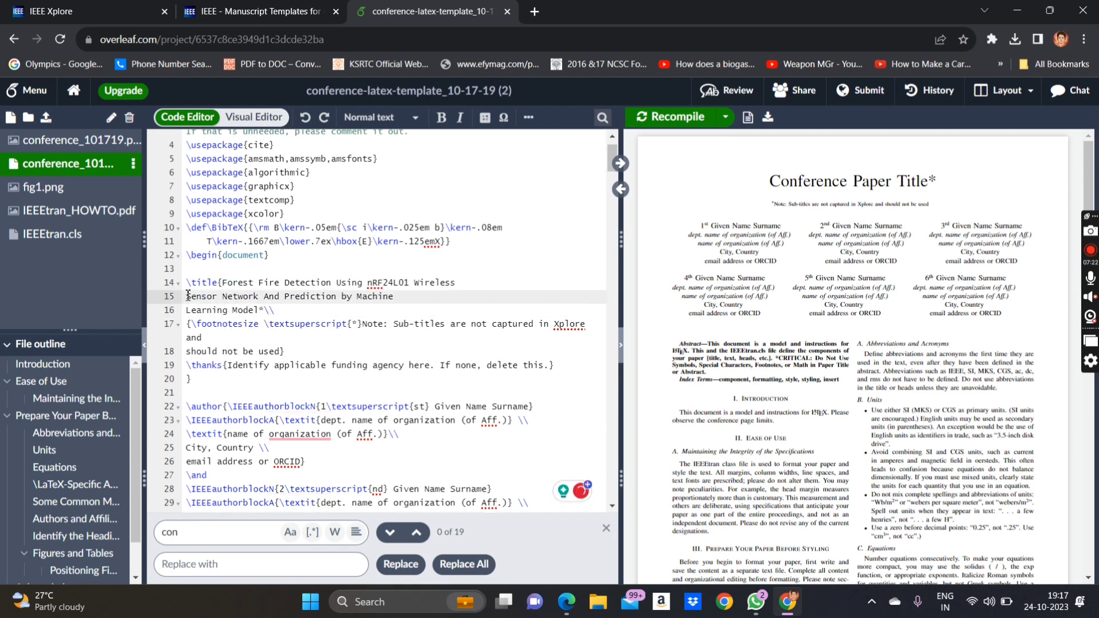
key("BackSpace")
left_click(187, 295)
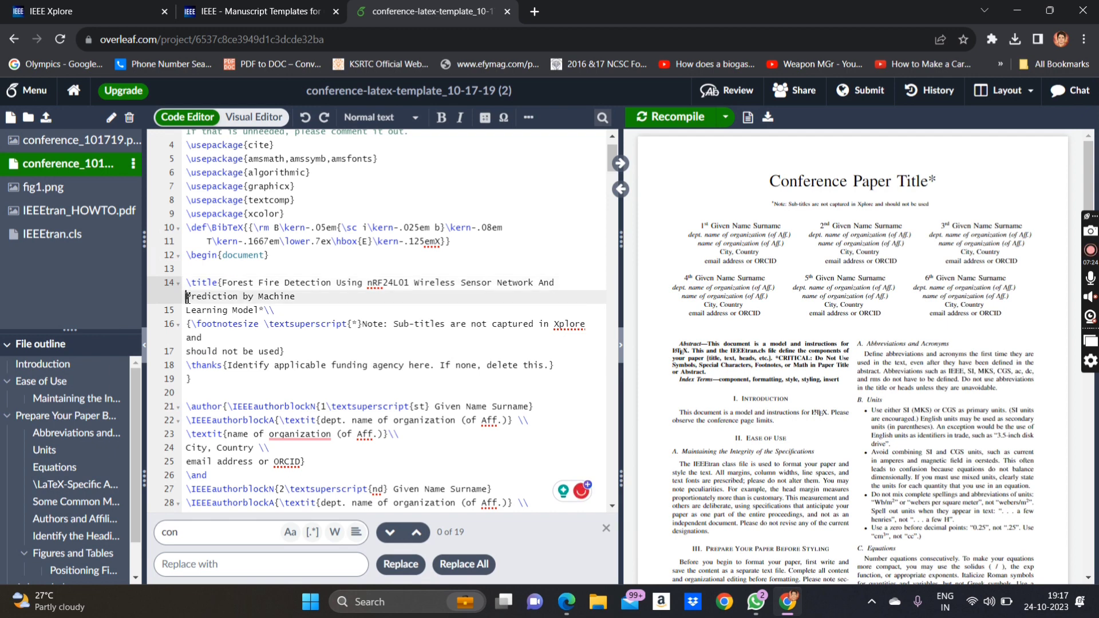
left_click(186, 312)
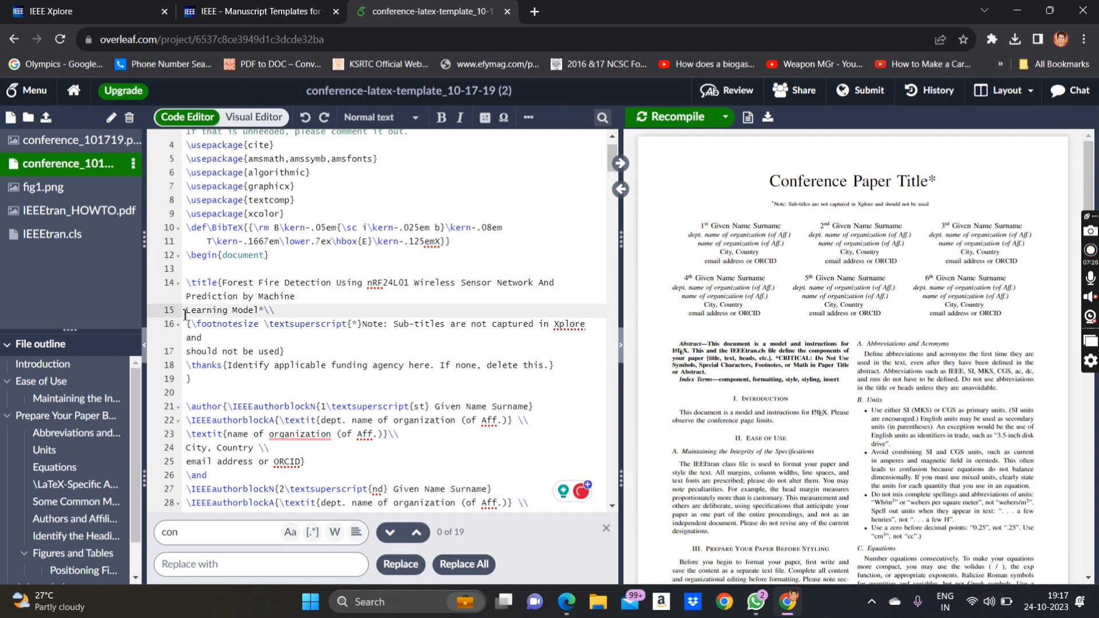
key("BackSpace")
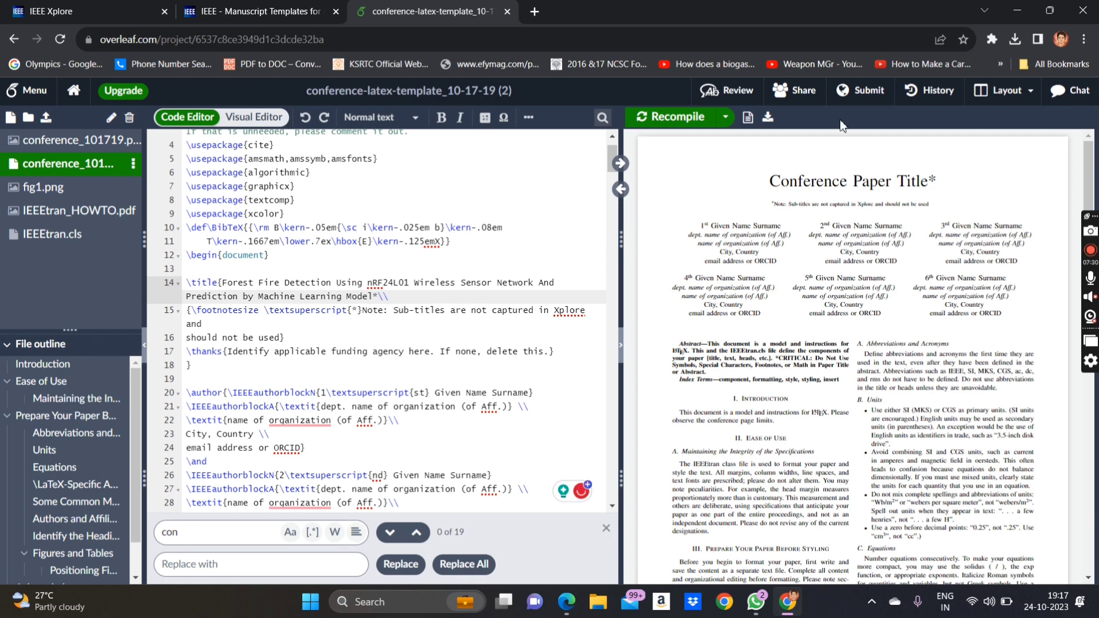
left_click(680, 118)
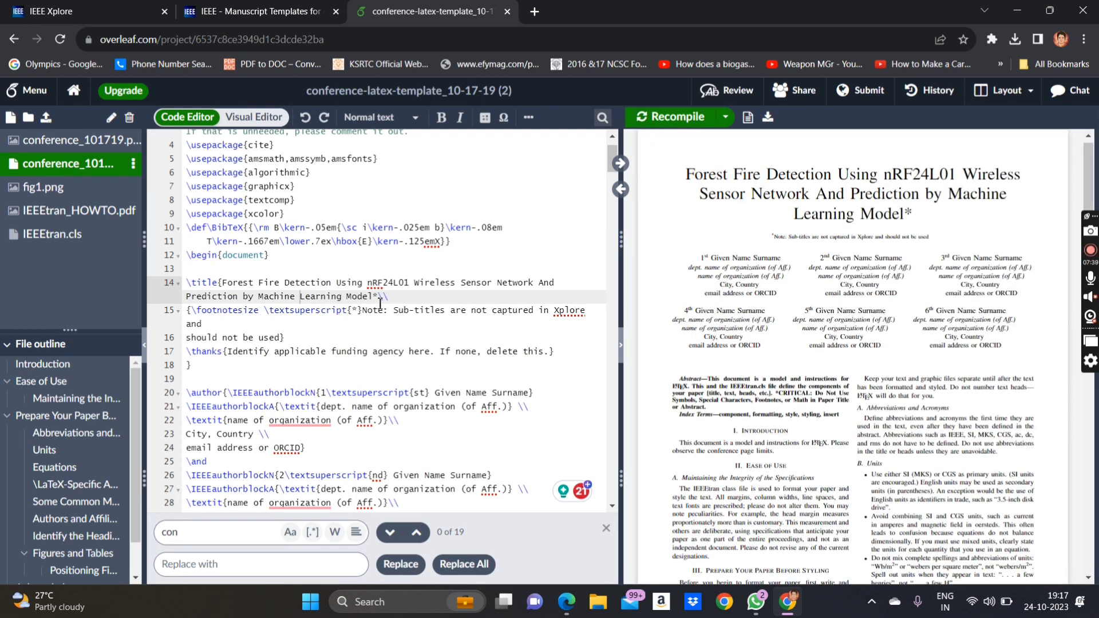
- Delete the \footnotesize and \thanks lines under \title and recompile the PDF
left_click(681, 116)
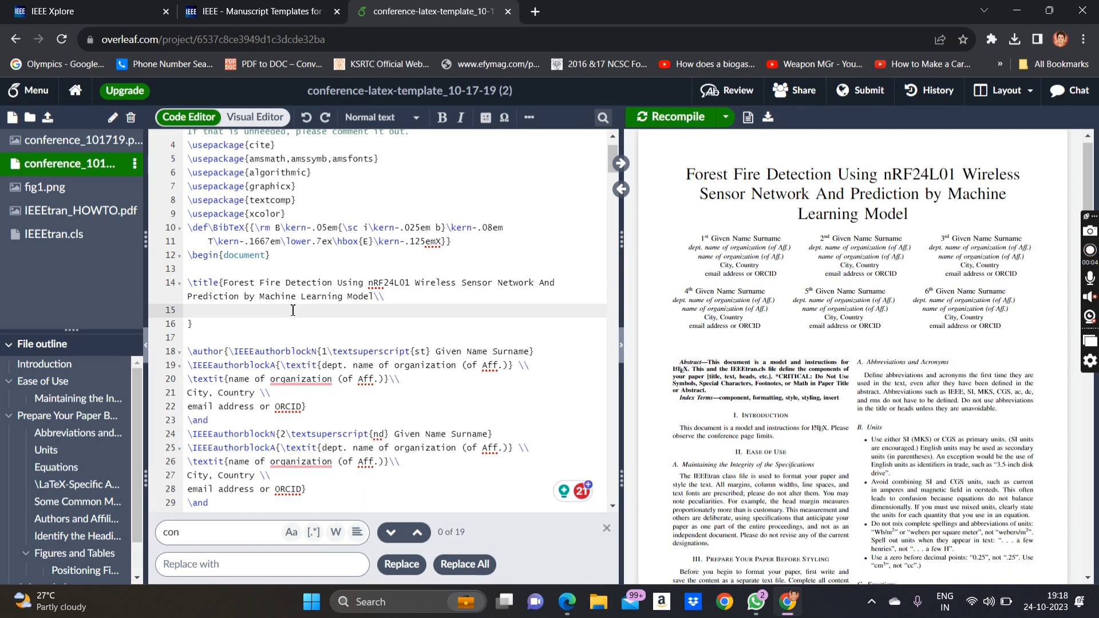
key("ctrl+z")
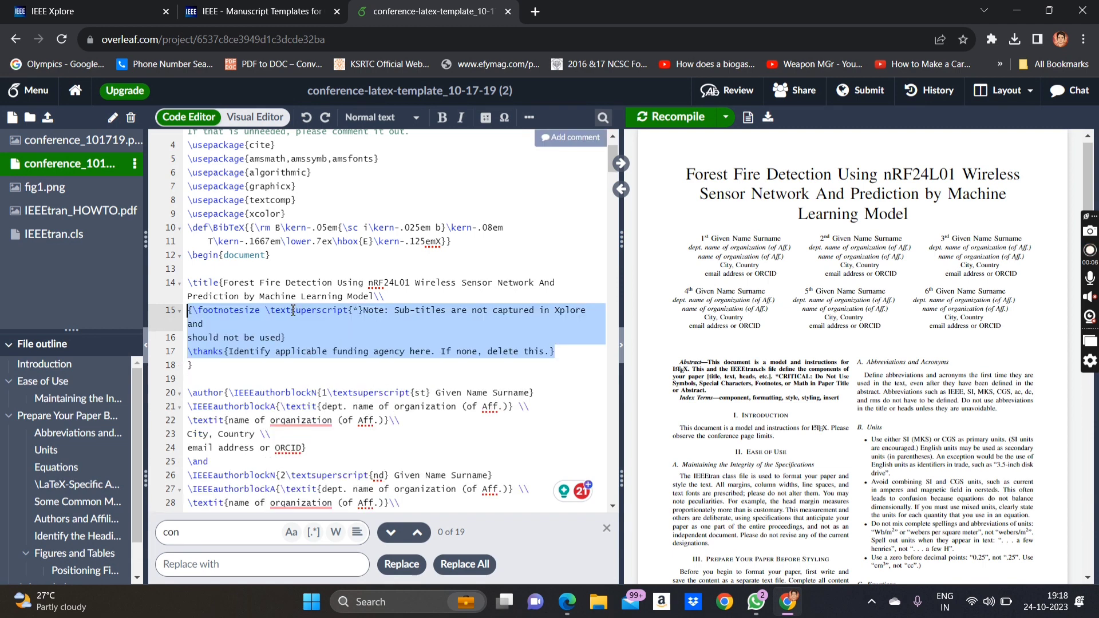
key("Down")
key("Down")
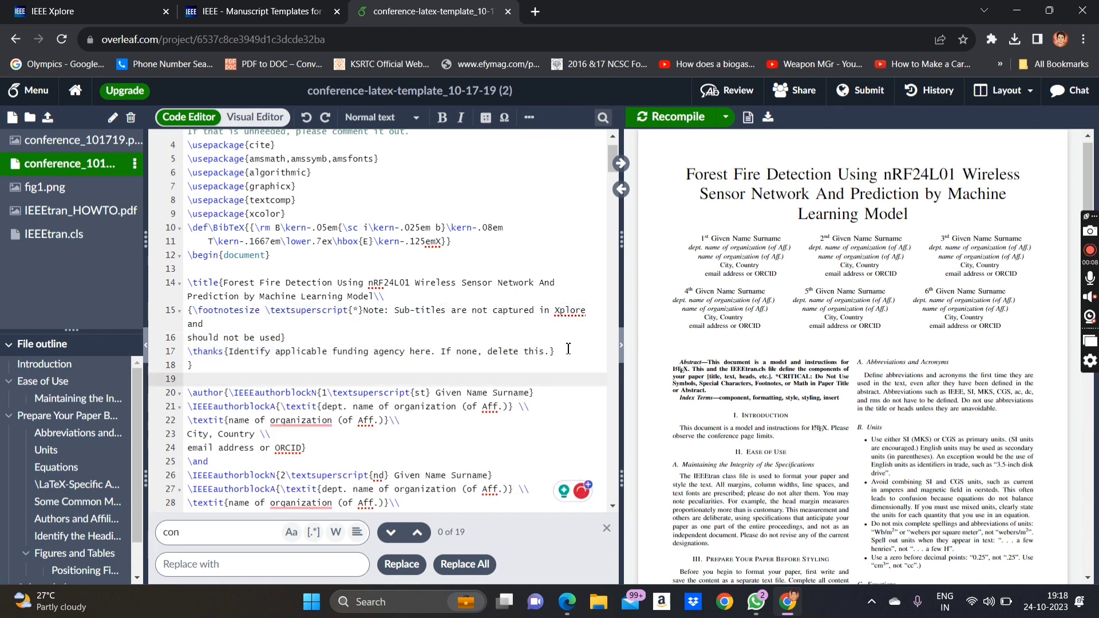
left_click_drag(569, 352, 129, 321)
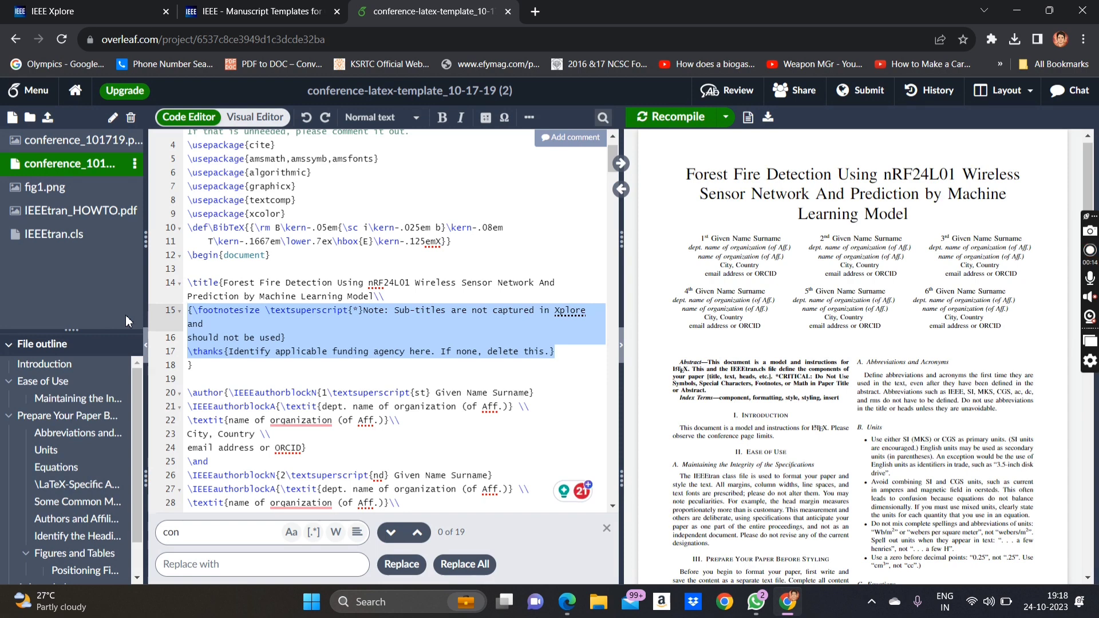
key("BackSpace")
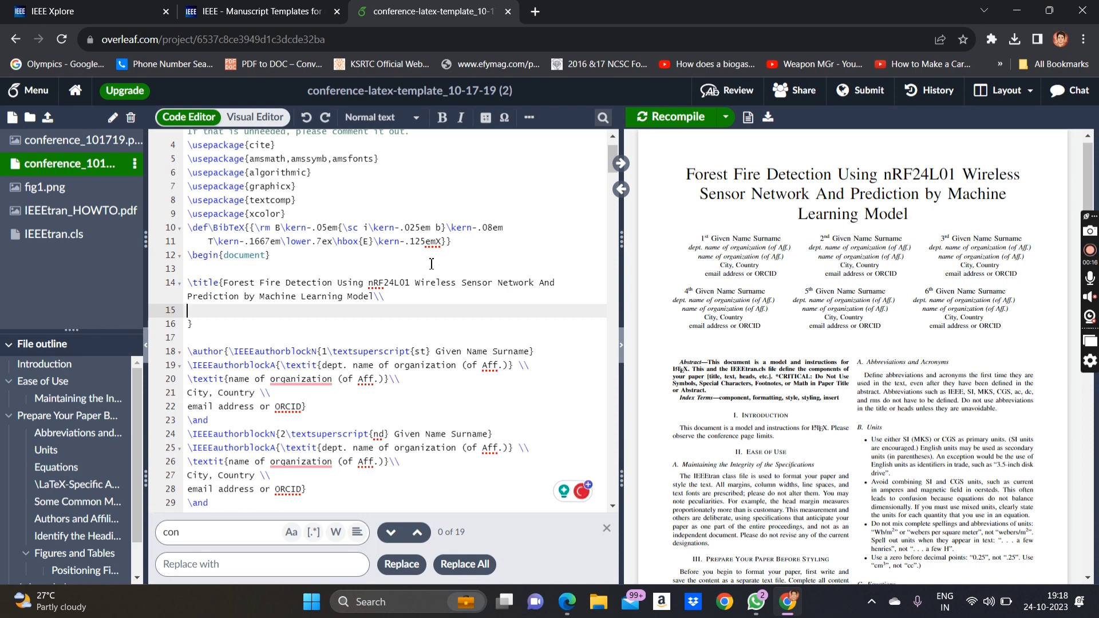
left_click(662, 130)
scroll(246, 318, "down", 1)
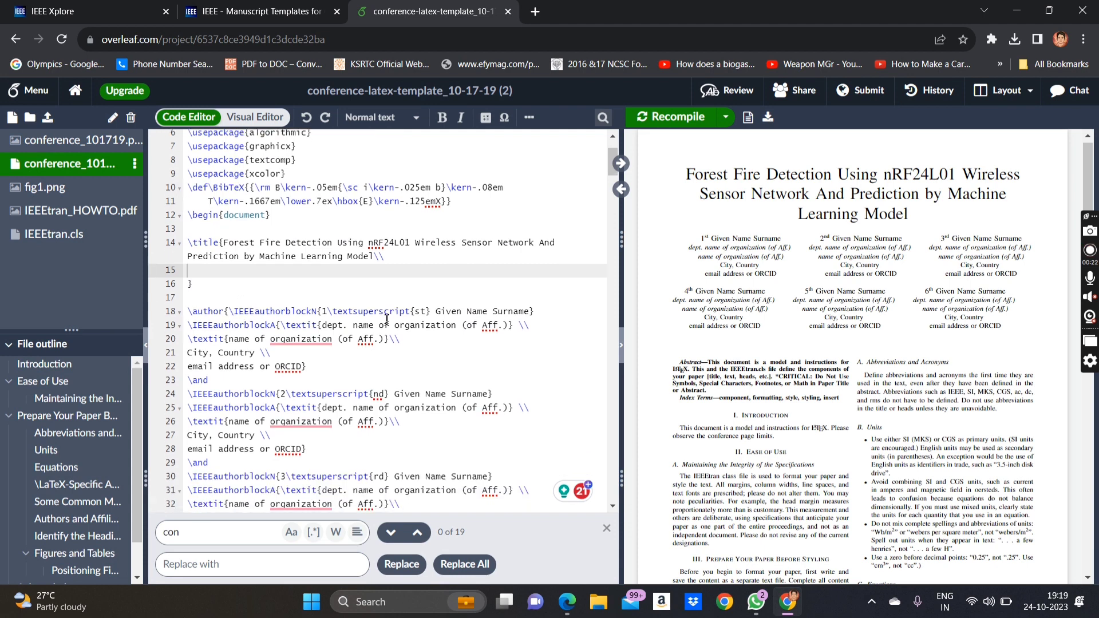
scroll(394, 301, "down", 1)
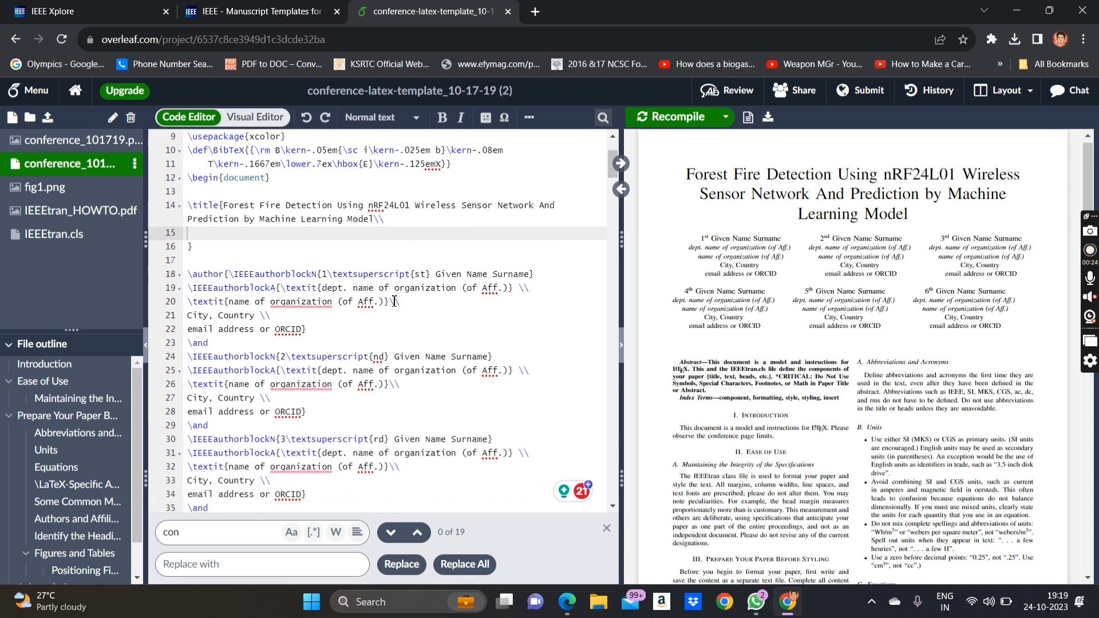
scroll(394, 301, "down", 1)
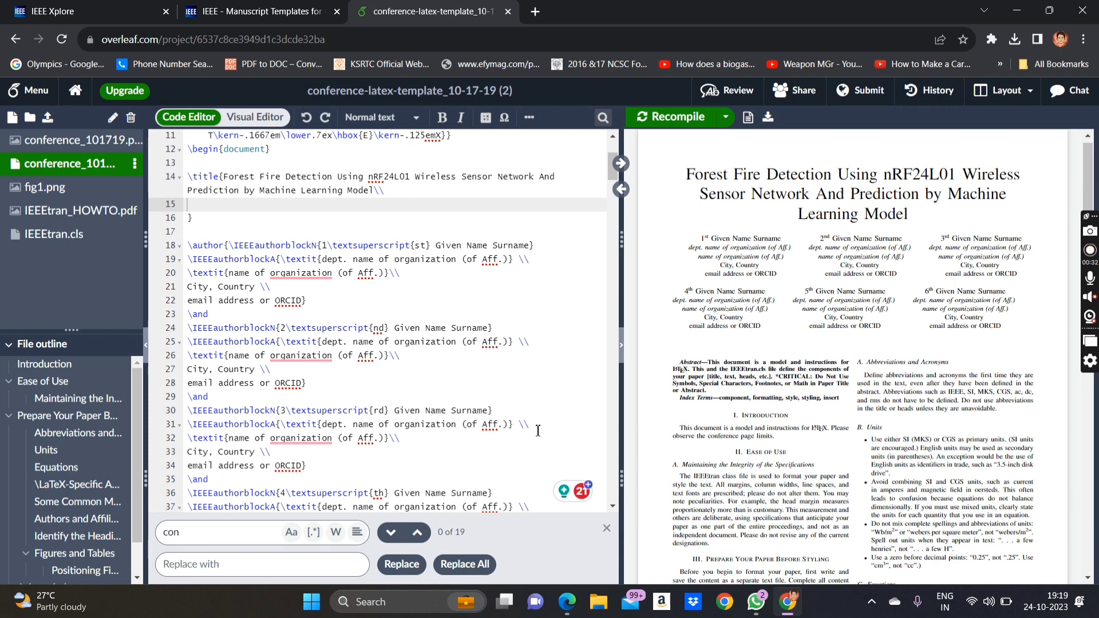
- Copy the first author's name from the reference ICRTEC 2023 paper PDF in Edge
left_click(567, 602)
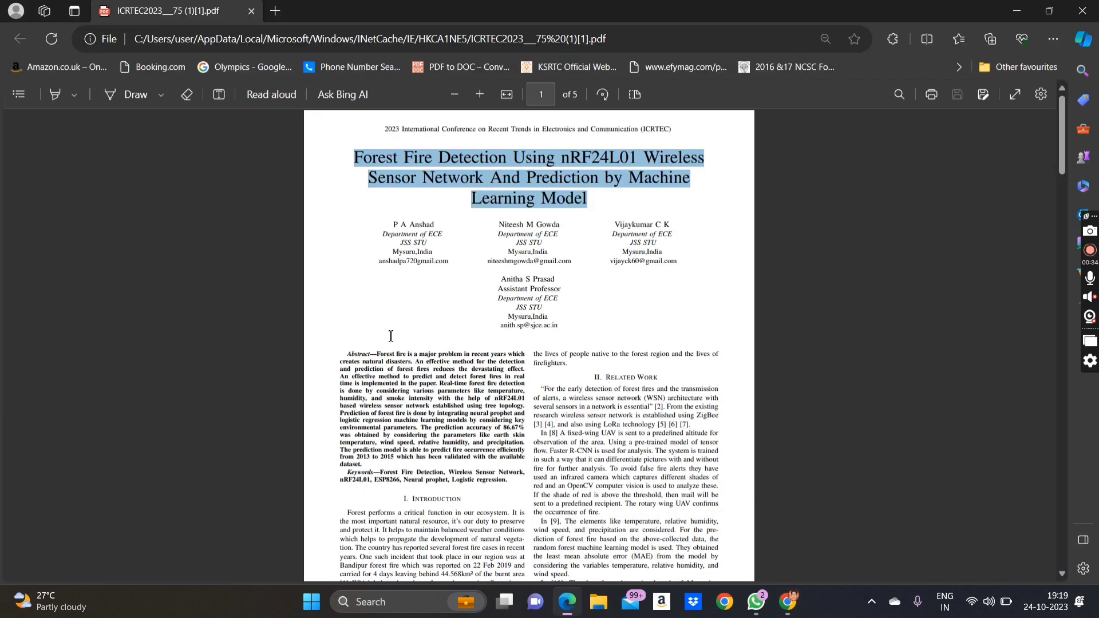
left_click(441, 228)
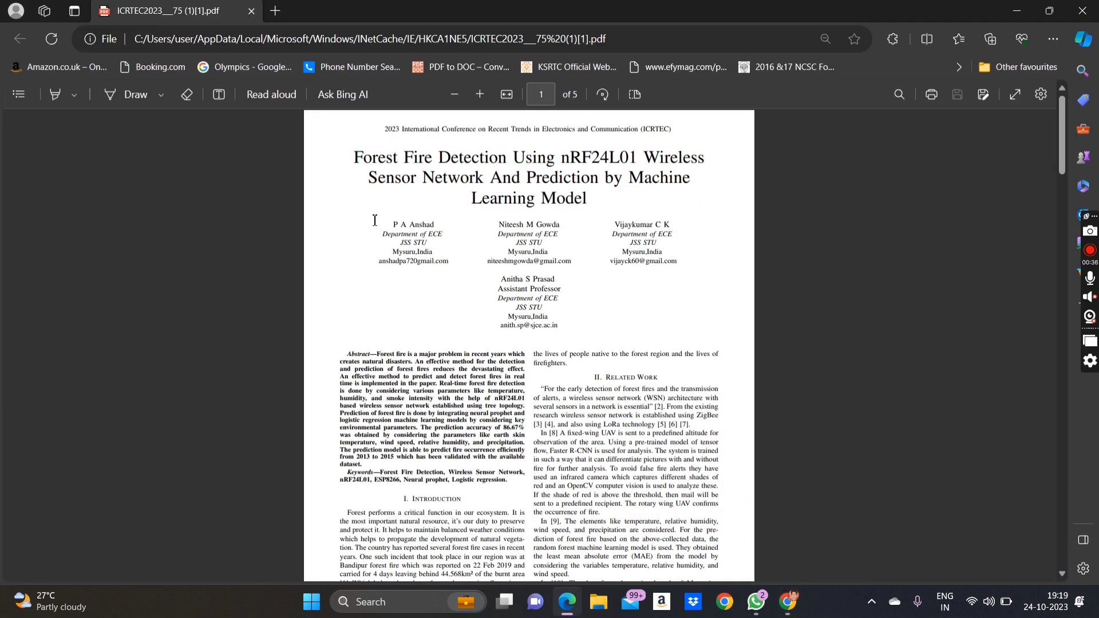
left_click_drag(387, 224, 388, 229)
key("ctrl+c")
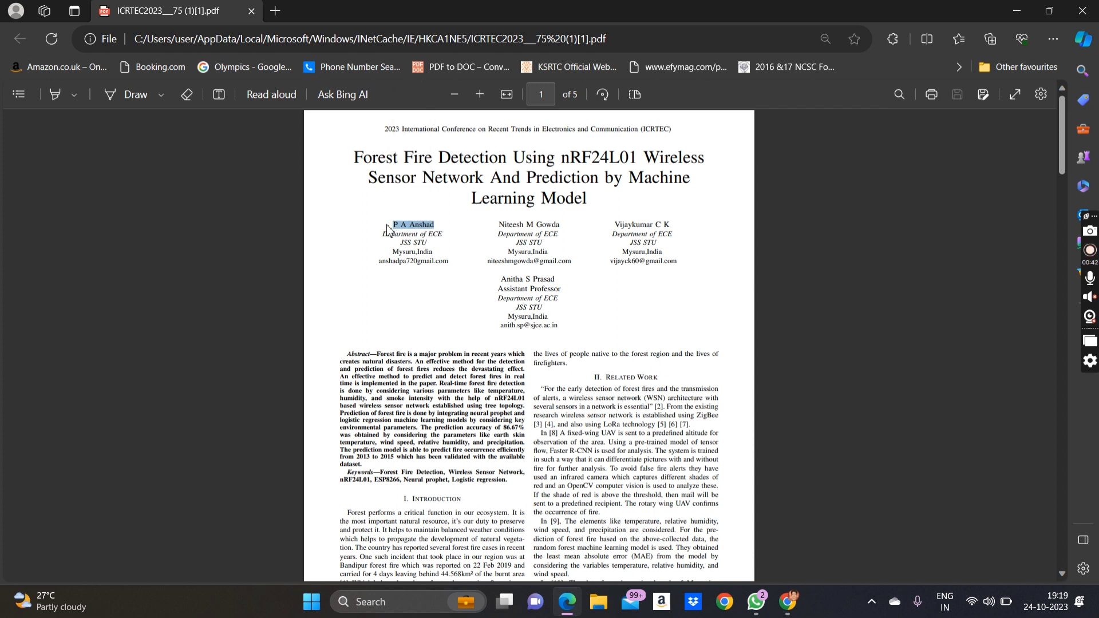
left_click(1016, 11)
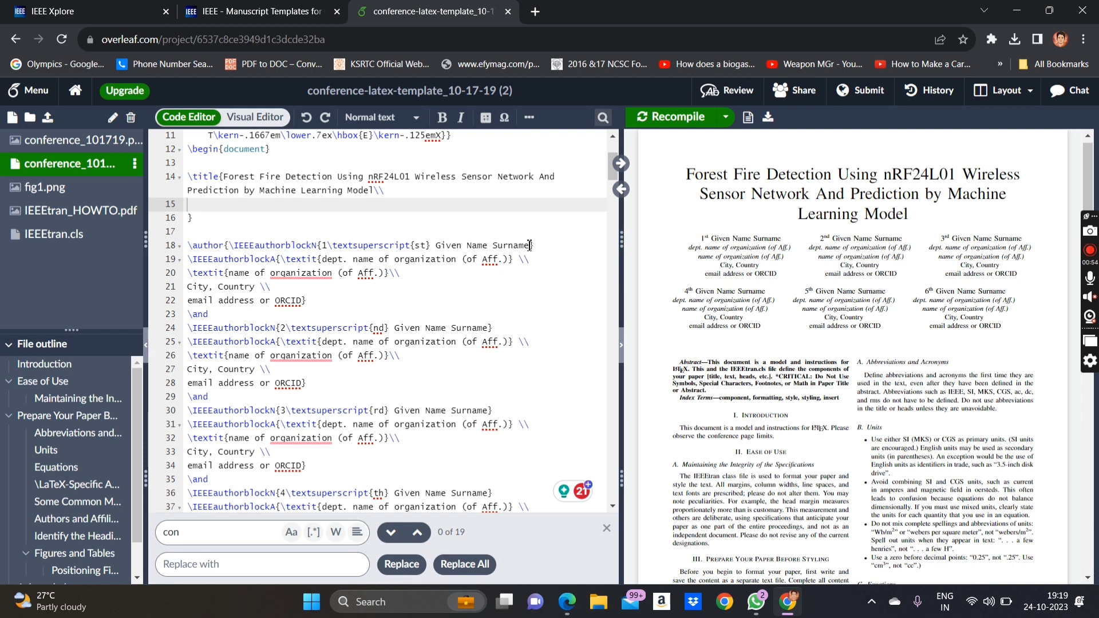
- Put the first author's name on line 18 and 'Department of ECE' on line 19
left_click_drag(530, 246, 323, 245)
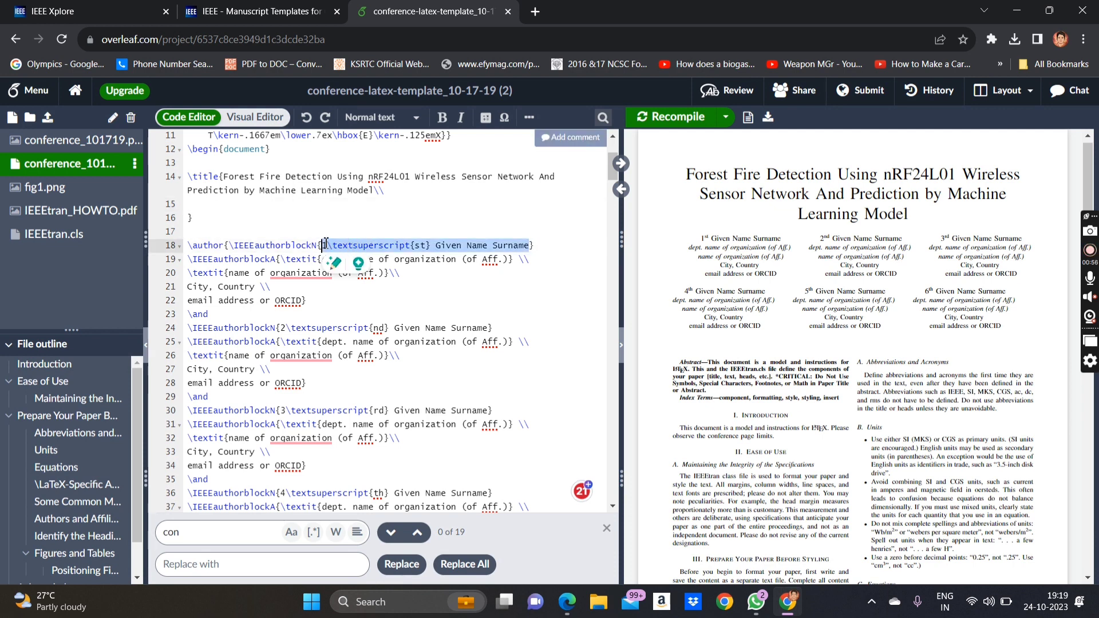
key("ctrl+v")
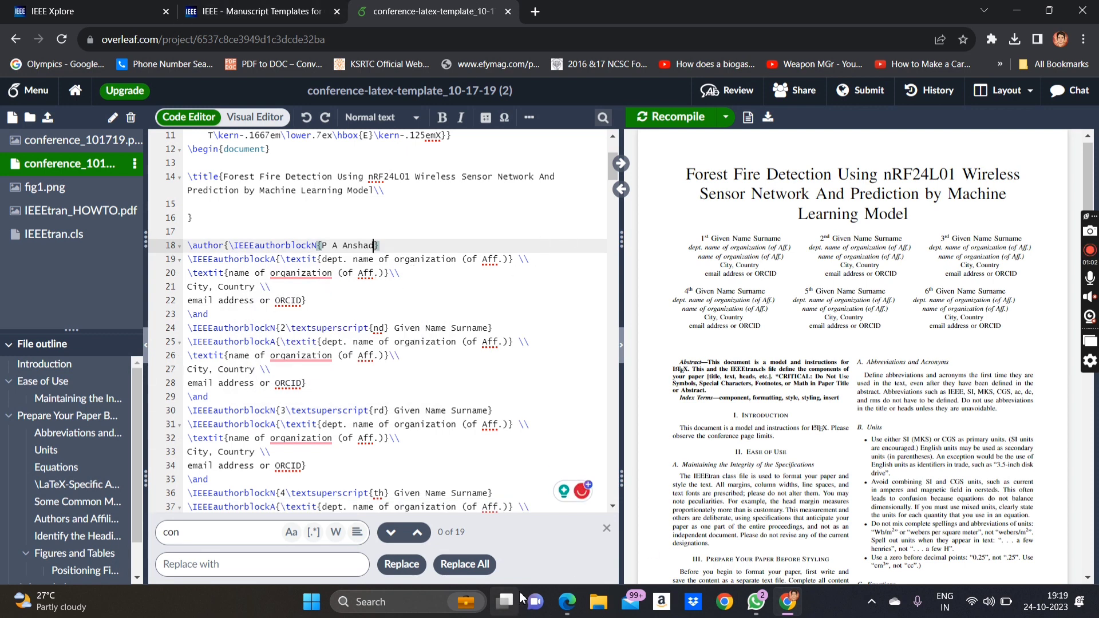
left_click(567, 602)
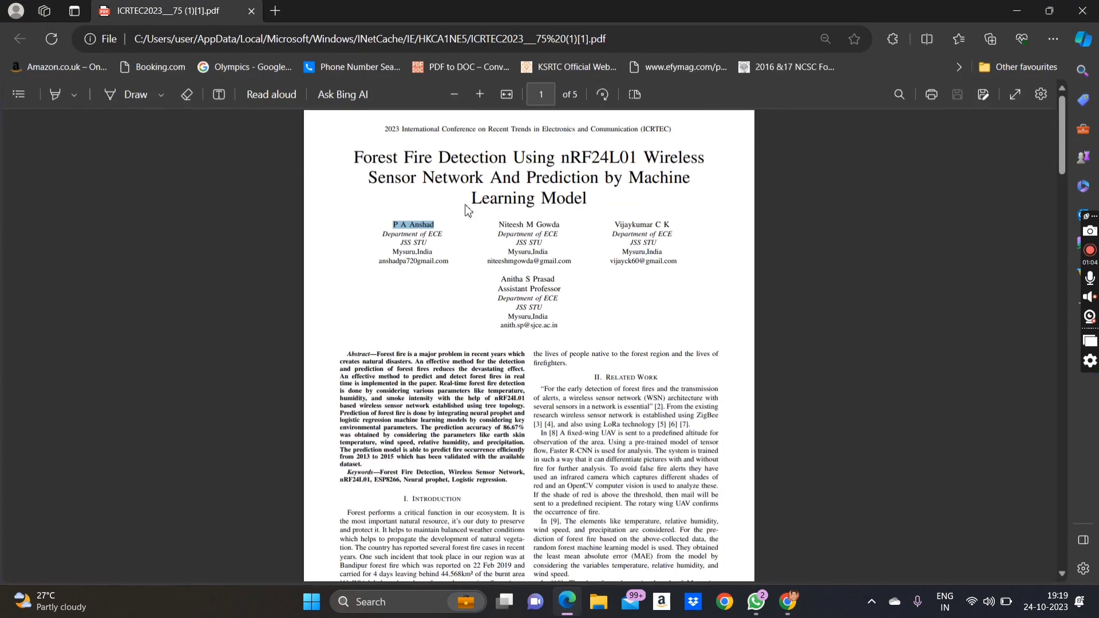
left_click_drag(448, 236, 372, 243)
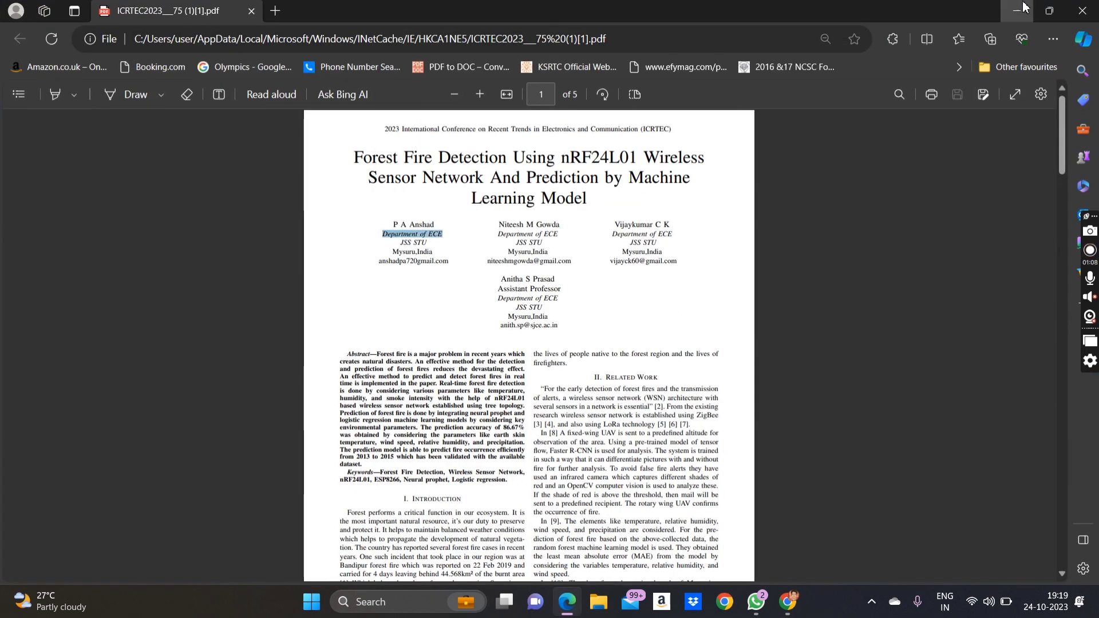
key("alt+Tab")
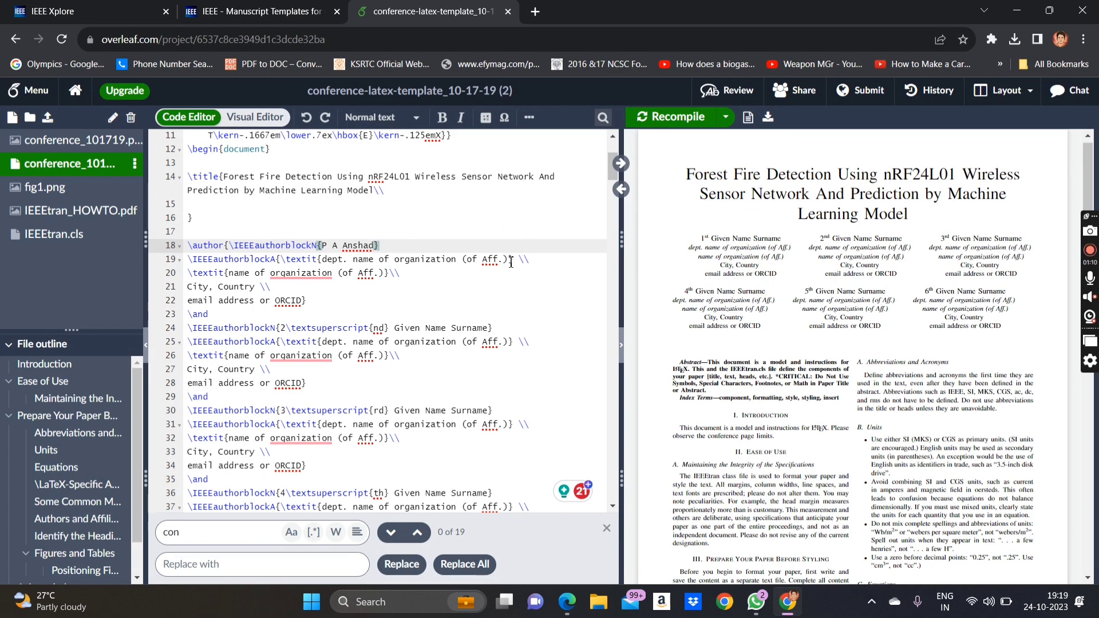
left_click_drag(509, 260, 324, 261)
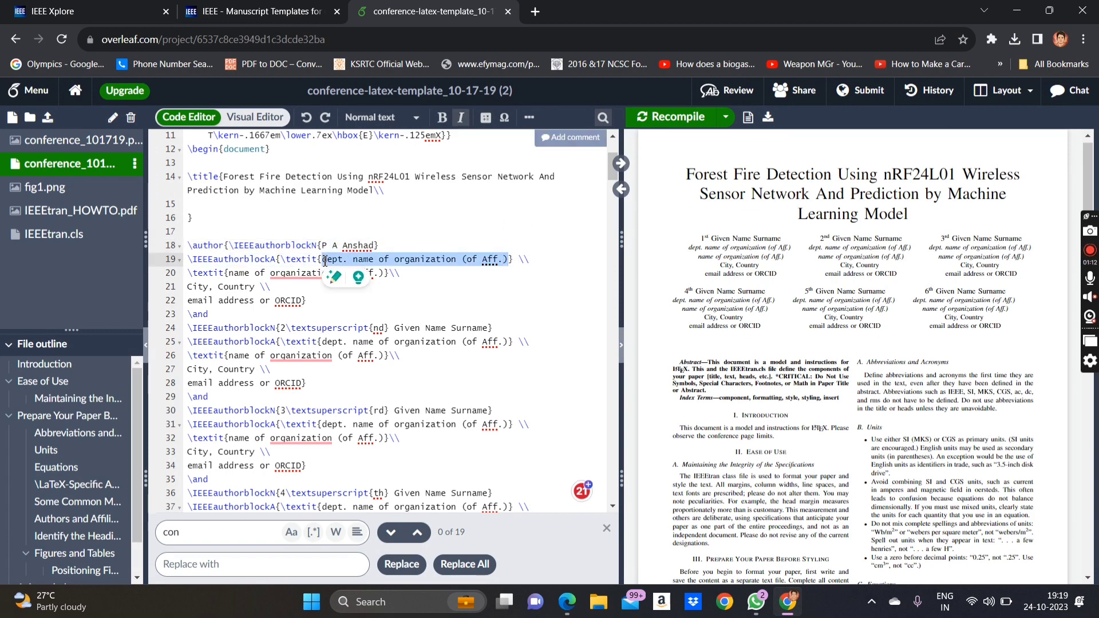
type("Department of ECE")
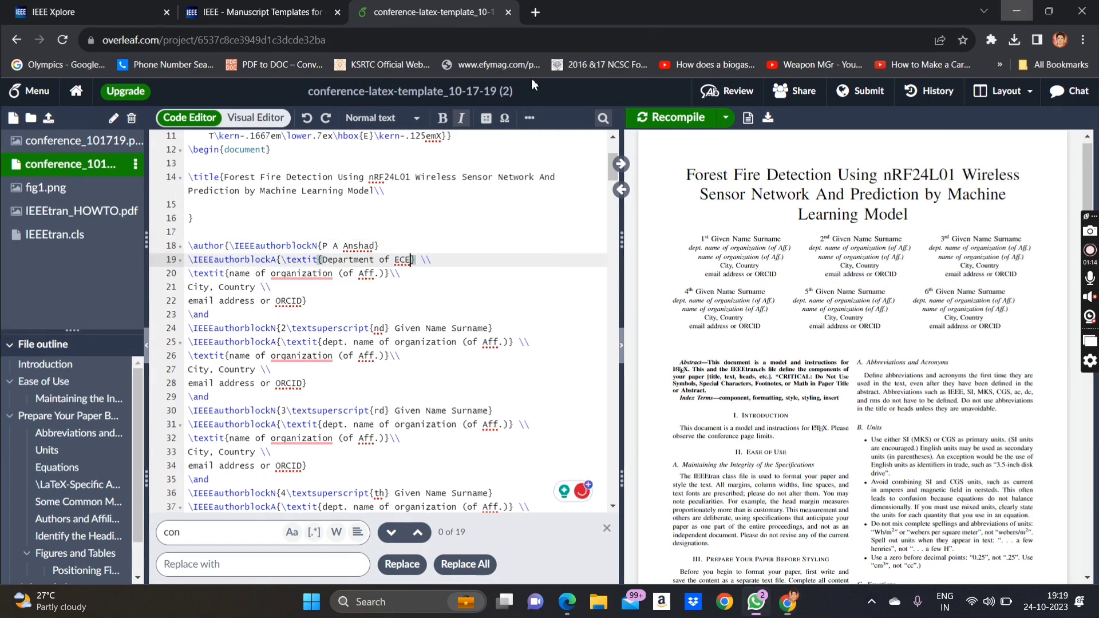
- Replace the organization placeholder on line 20 with JSS STU from the reference paper
key("alt+Tab")
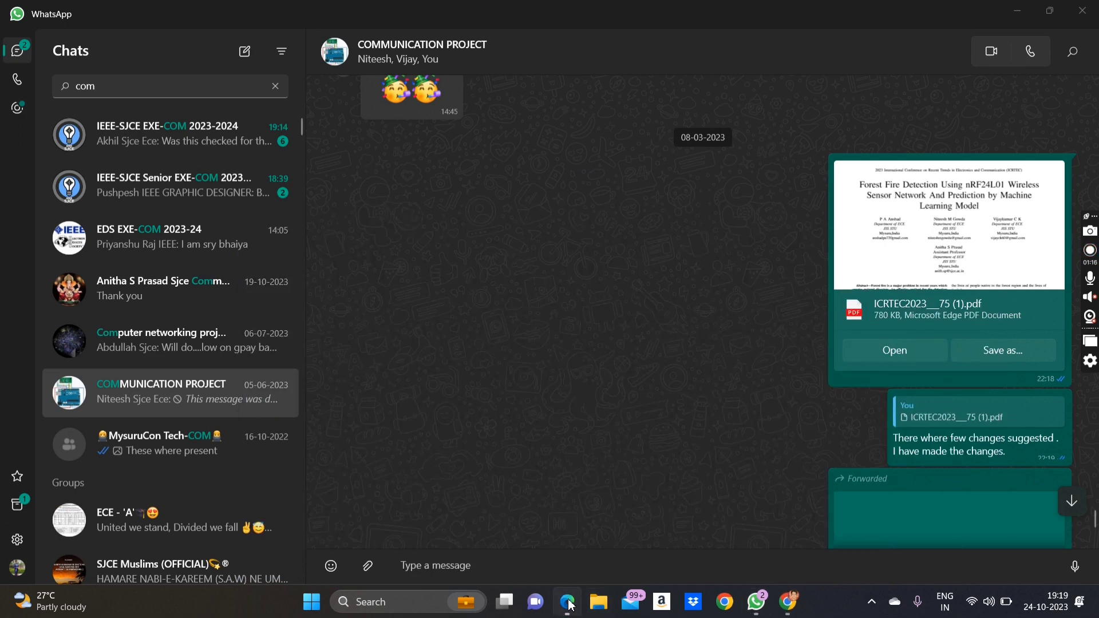
left_click(566, 601)
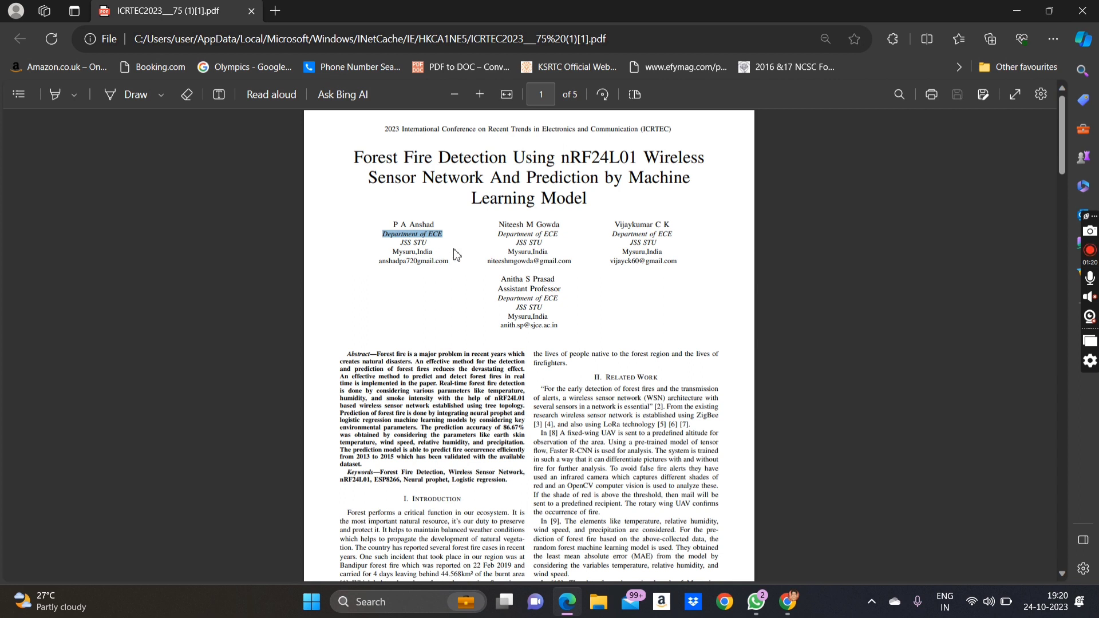
left_click_drag(436, 242, 401, 245)
key("ctrl+c")
left_click(429, 247)
left_click(433, 247)
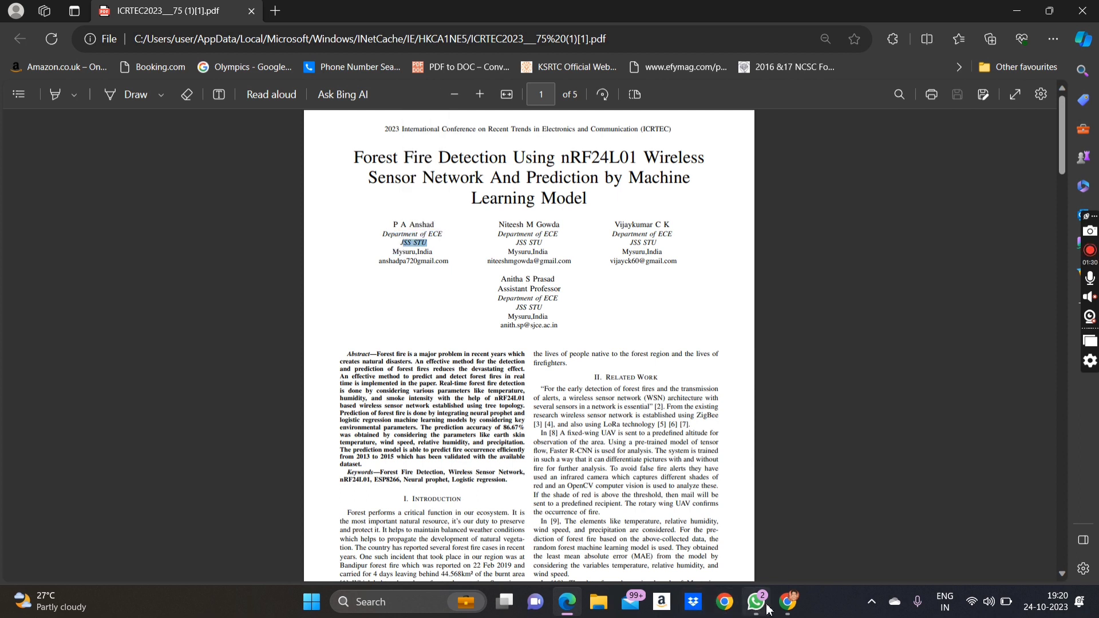
left_click(784, 602)
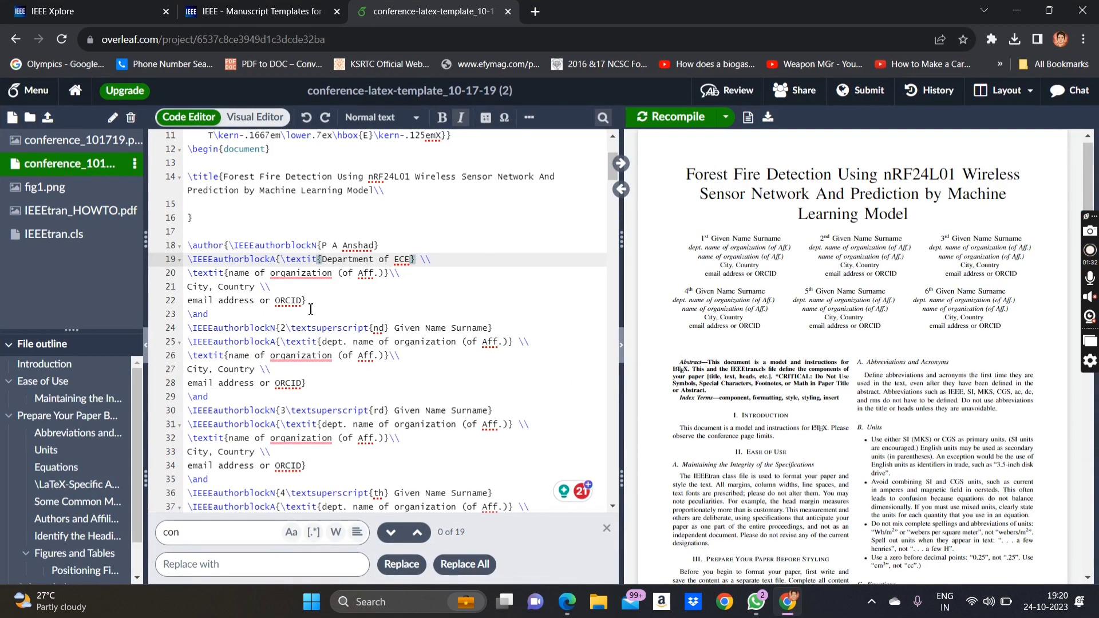
left_click_drag(383, 276, 228, 273)
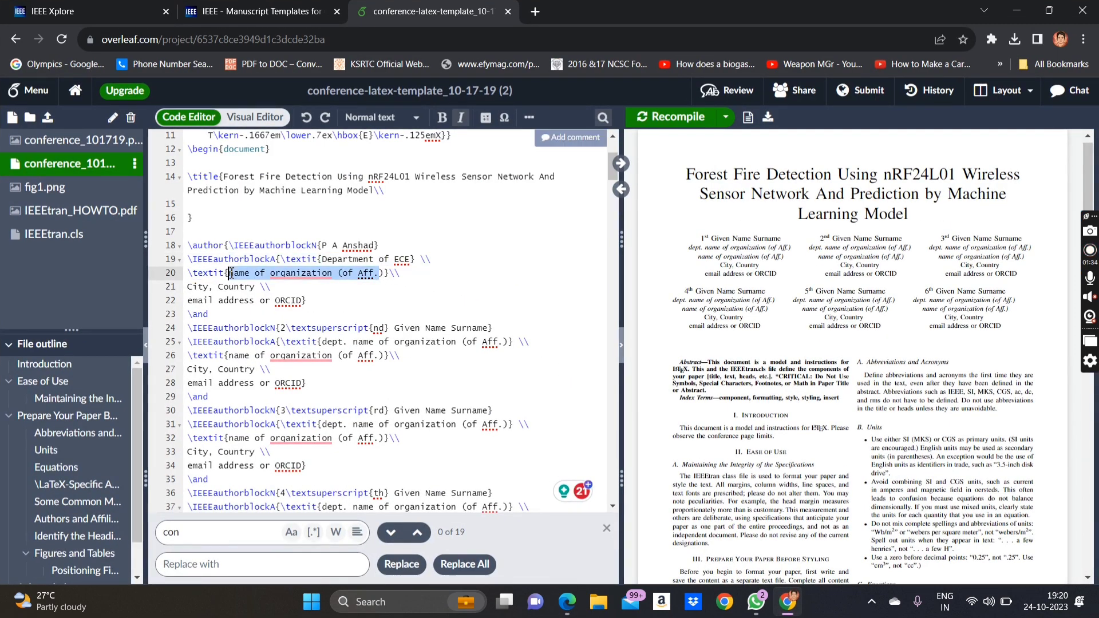
key("ctrl+v")
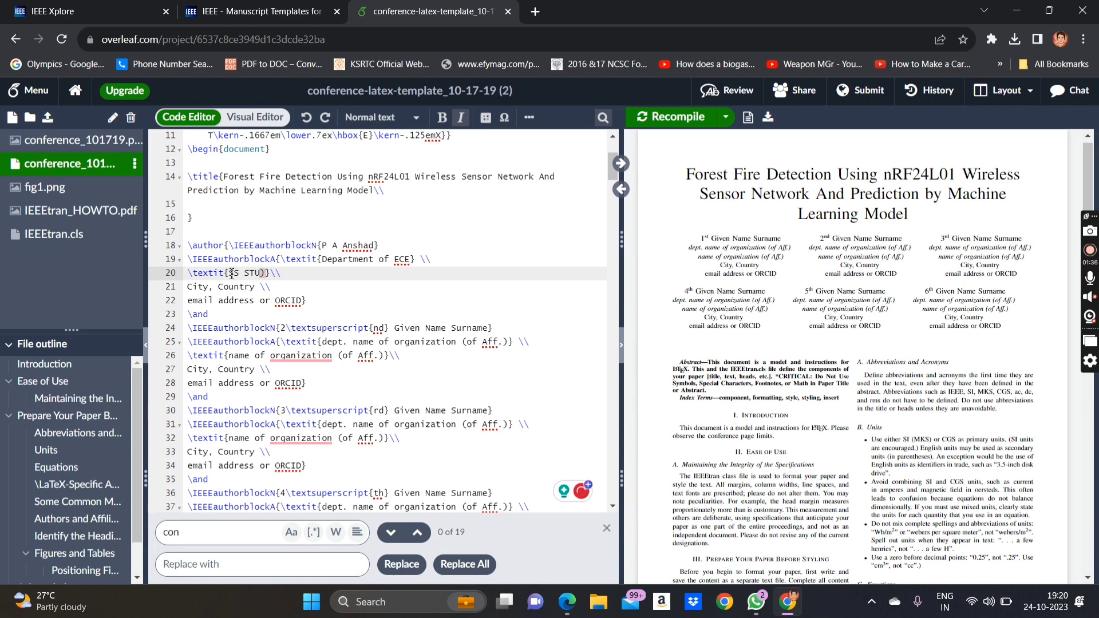
key("Right")
type("S")
- Replace the City and Country placeholders on line 21 with 'Mysuru,India'
left_click(208, 287)
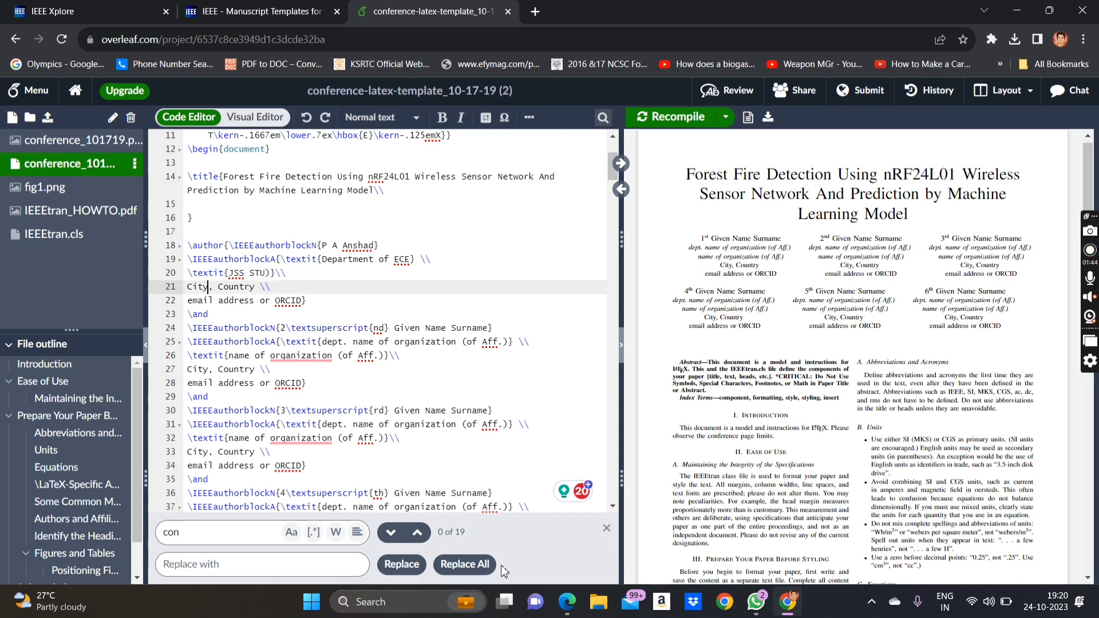
left_click(567, 602)
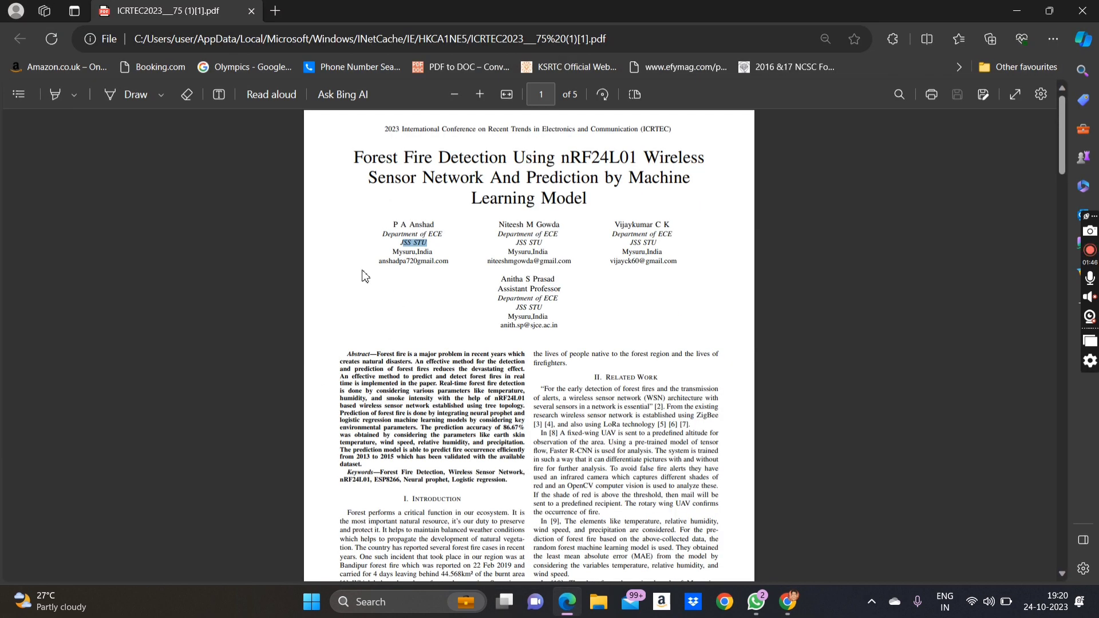
left_click_drag(433, 255, 393, 255)
key("ctrl+c")
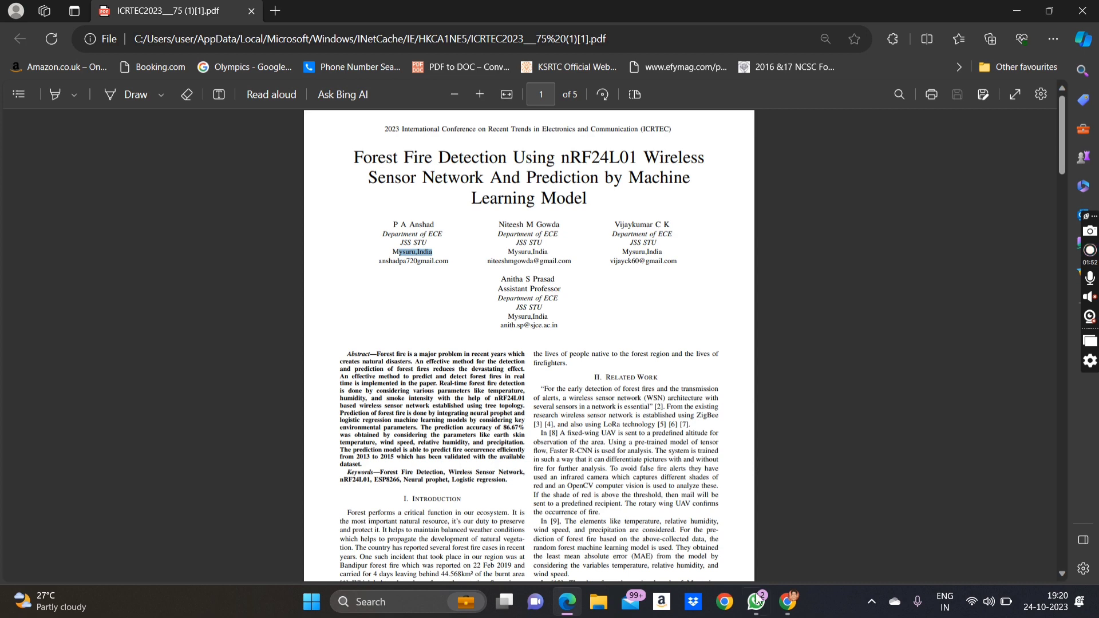
left_click(573, 611)
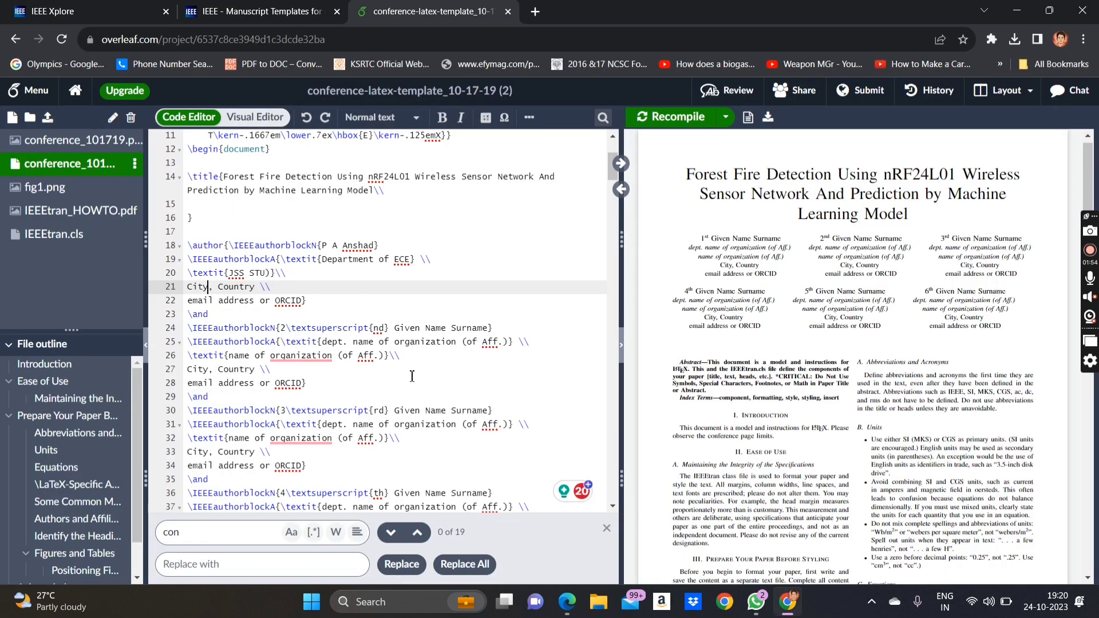
key("BackSpace")
key("BackSpace")
key("BackSpace")
key("BackSpace")
key("ctrl+v")
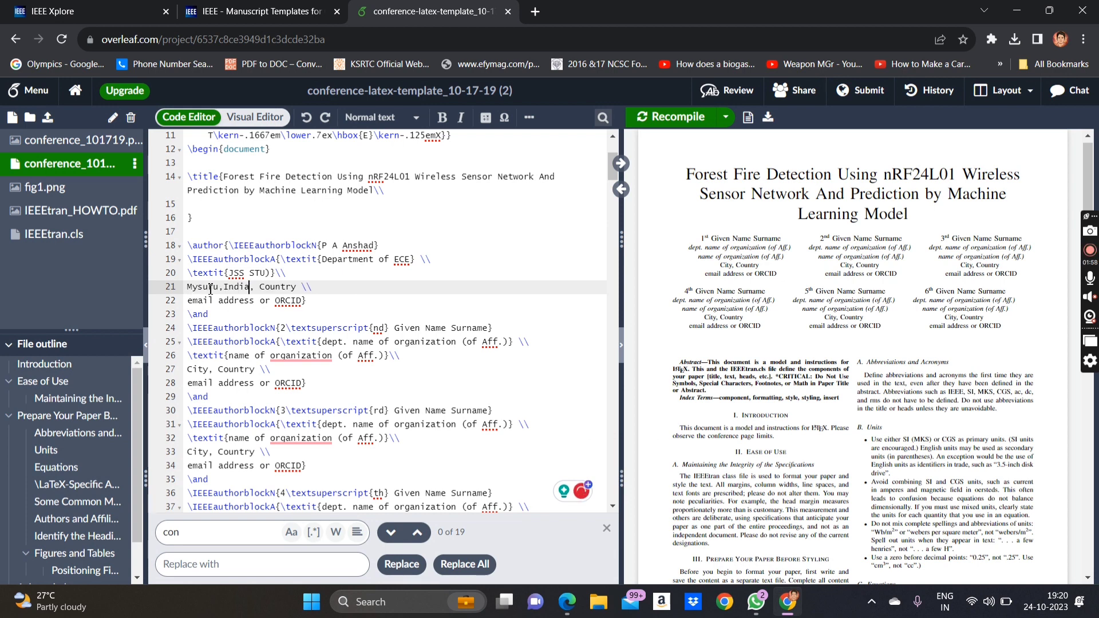
left_click_drag(299, 287, 250, 287)
key("BackSpace")
key("BackSpace")
- Enter the first author's e-mail address on line 22 and recompile
left_click_drag(303, 301, 171, 304)
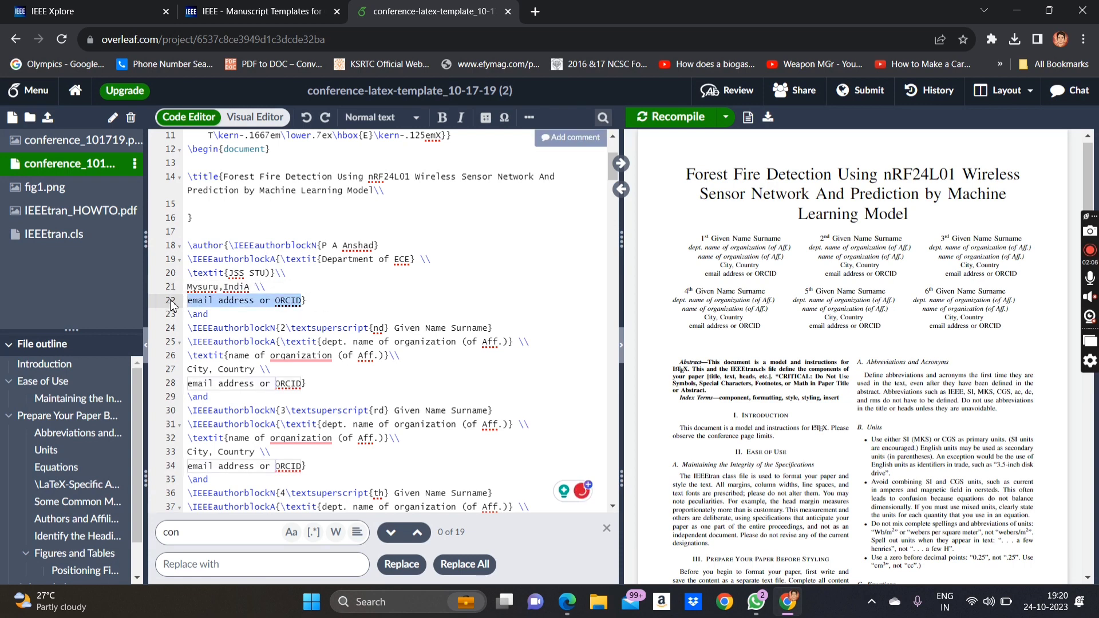
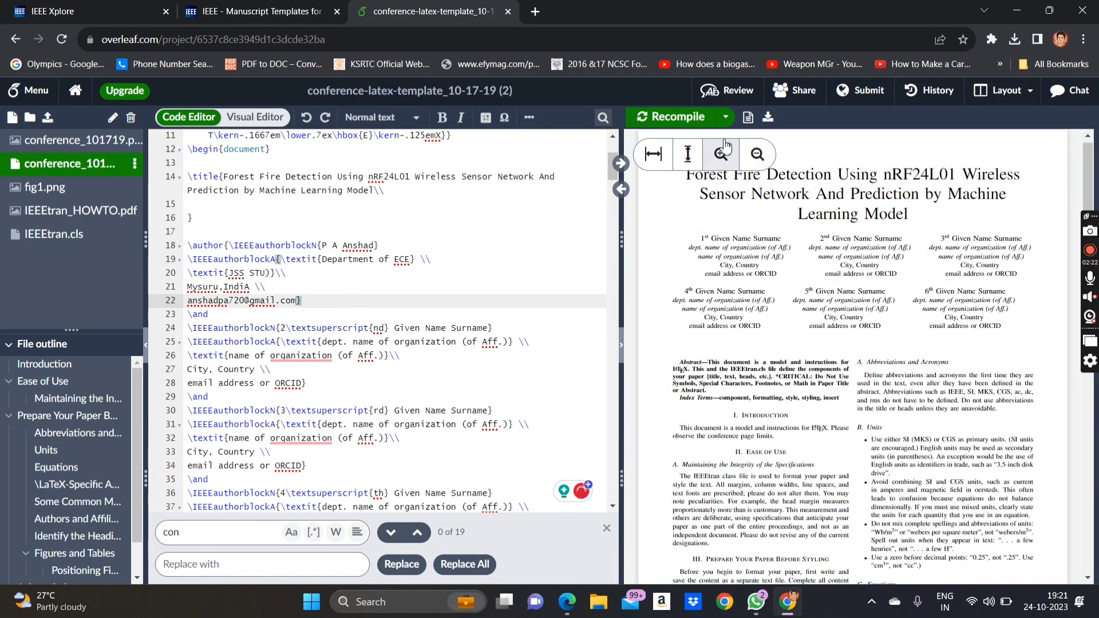
left_click(680, 116)
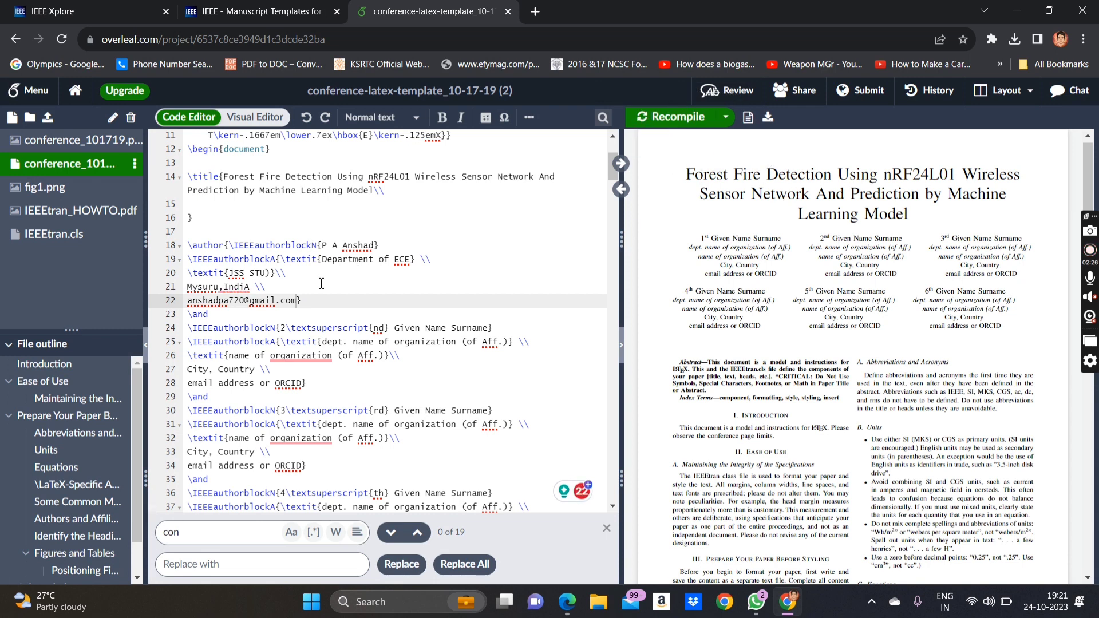
- Correct 'IndiA' to 'India' in the location line and recompile
right_click(252, 289)
left_click(252, 289)
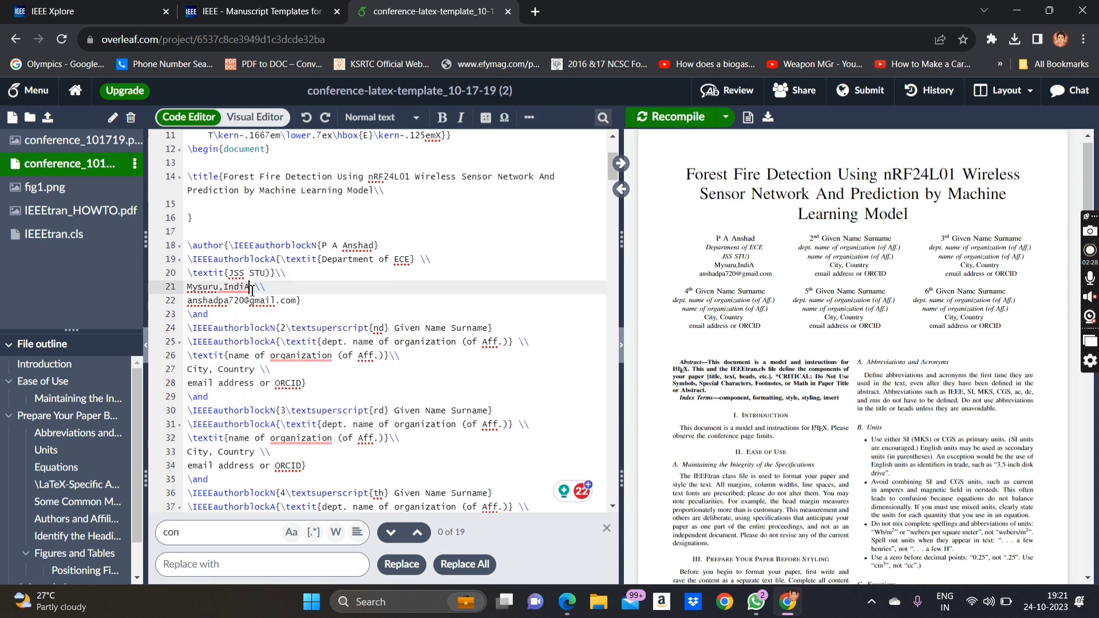
key("BackSpace")
type("a")
left_click(673, 118)
scroll(446, 331, "down", 3)
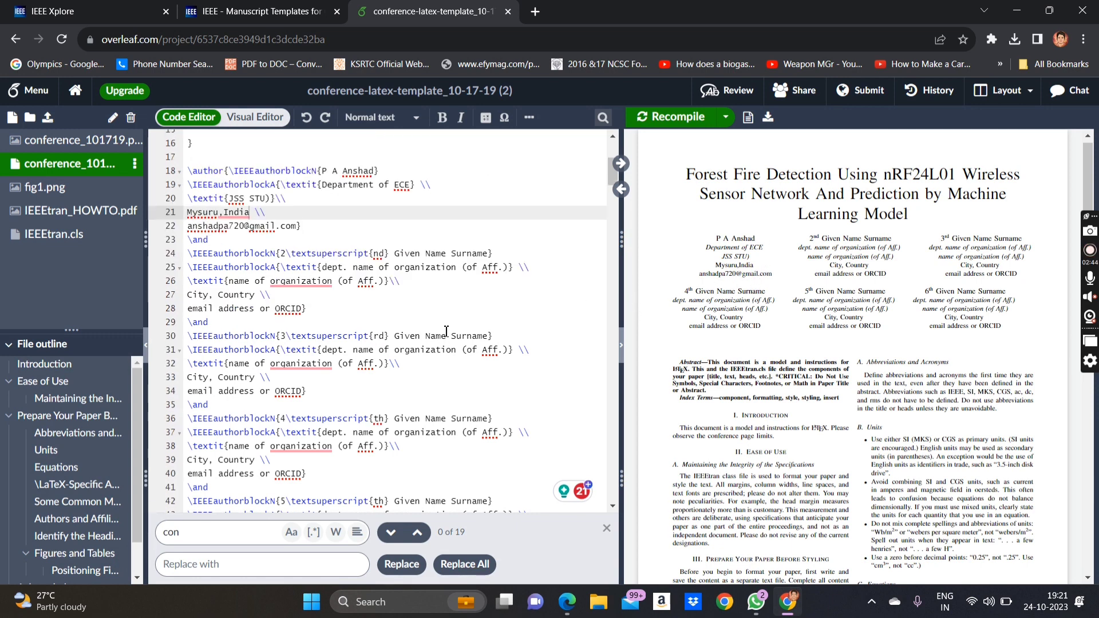
- Delete the sixth author block and recompile to leave five authors
left_click(567, 602)
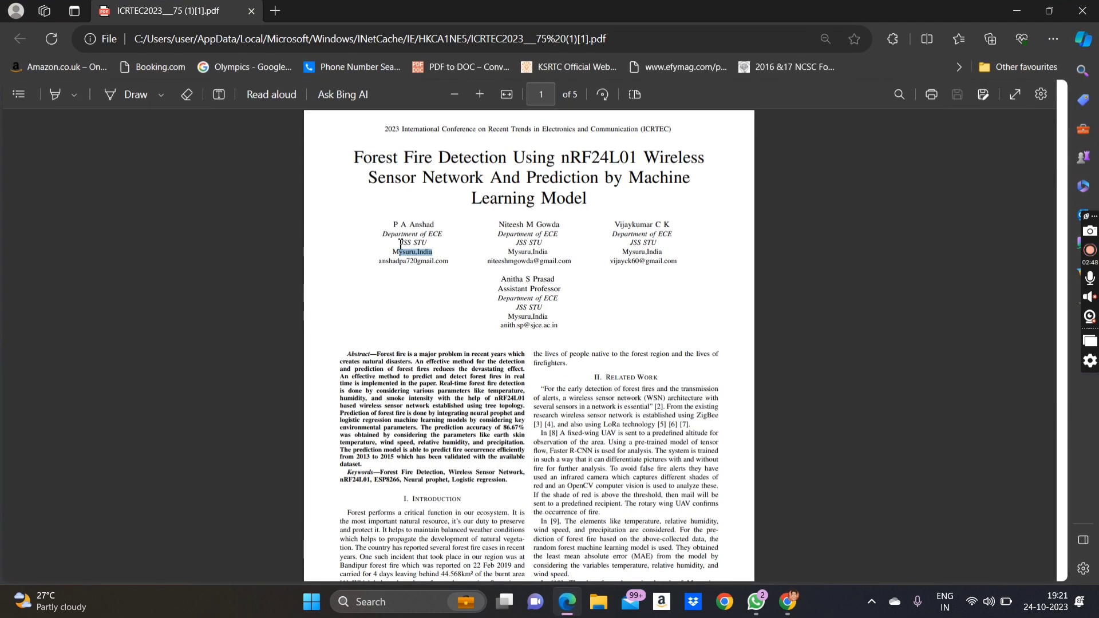
left_click(566, 607)
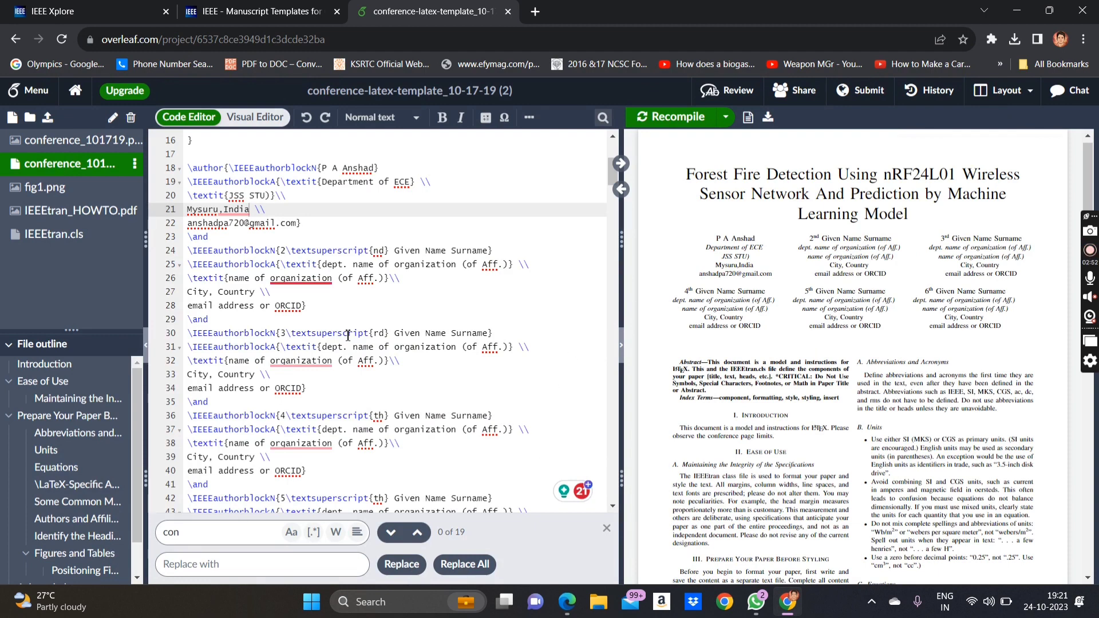
scroll(354, 373, "down", 4)
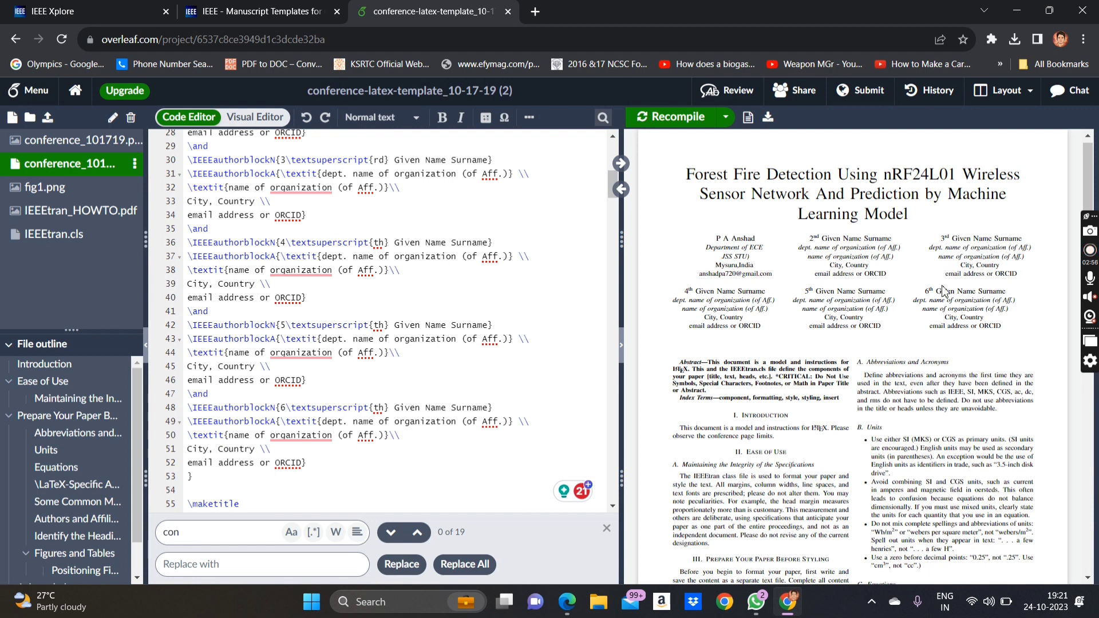
scroll(508, 336, "down", 1)
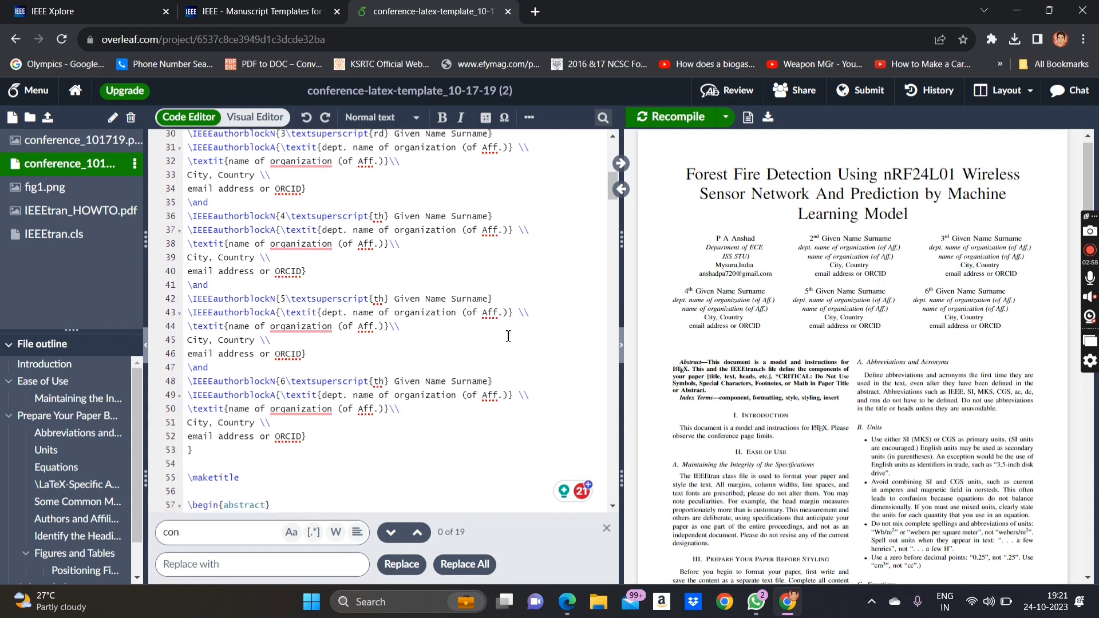
left_click(220, 452)
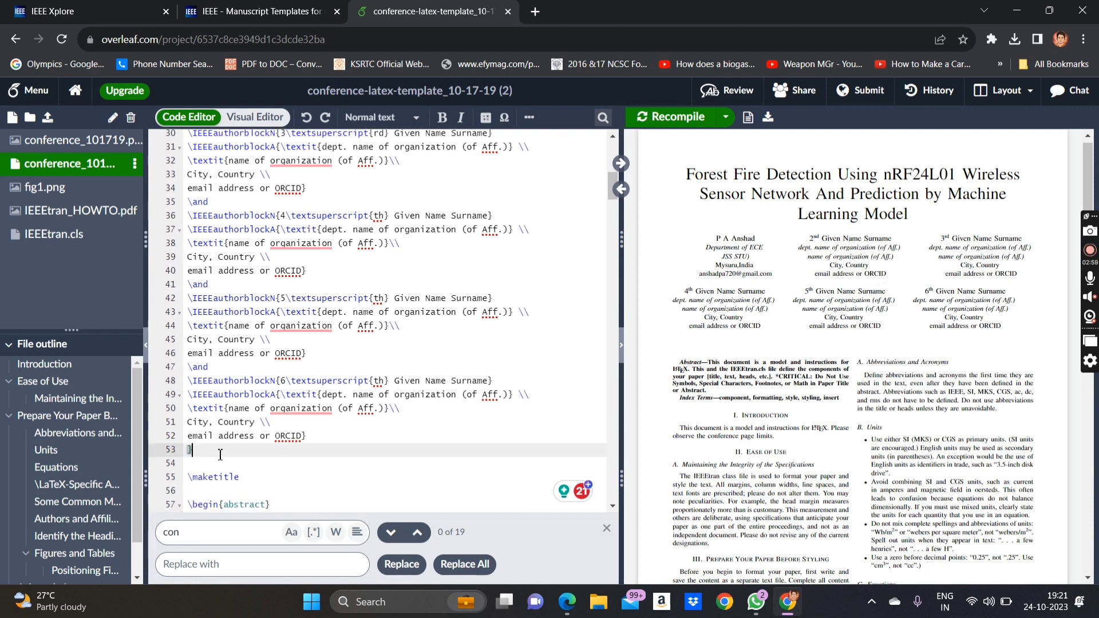
left_click(330, 439)
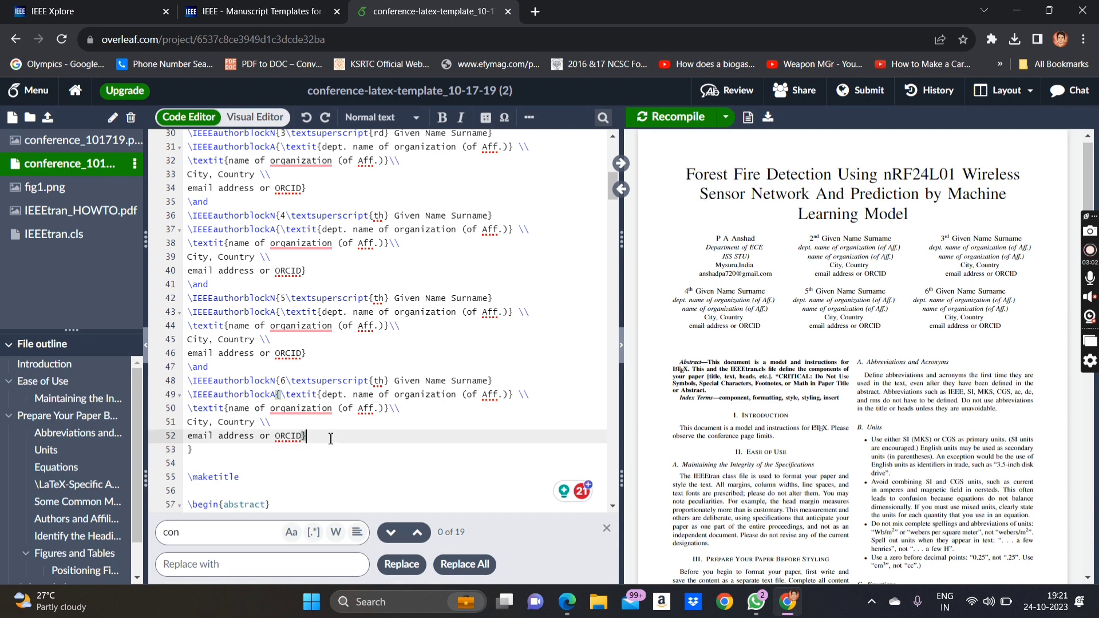
left_click_drag(331, 439, 163, 369)
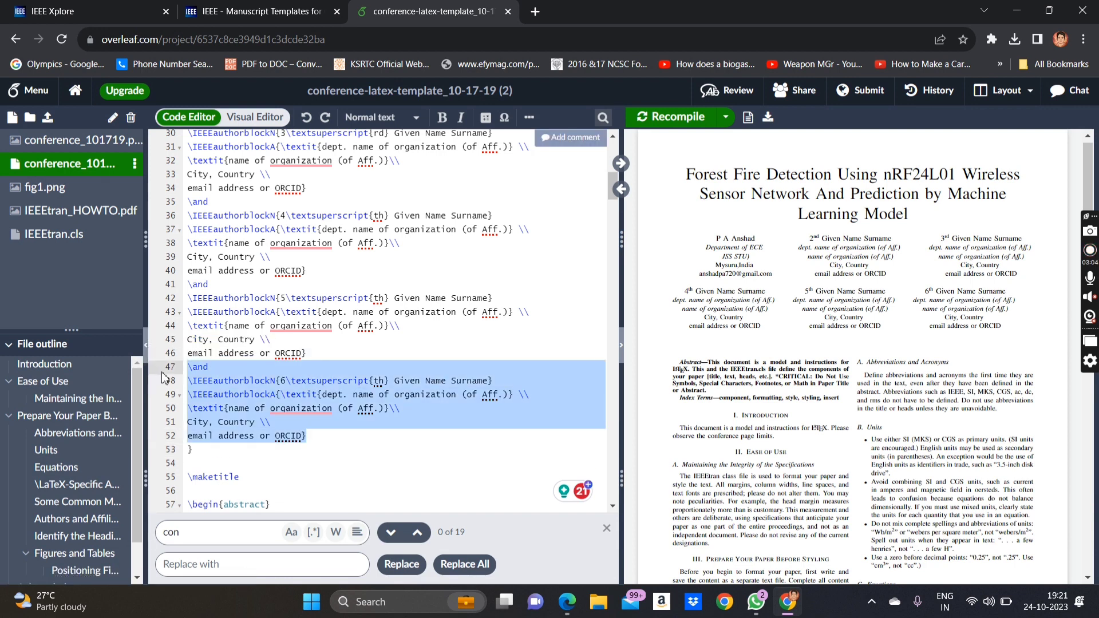
key("BackSpace")
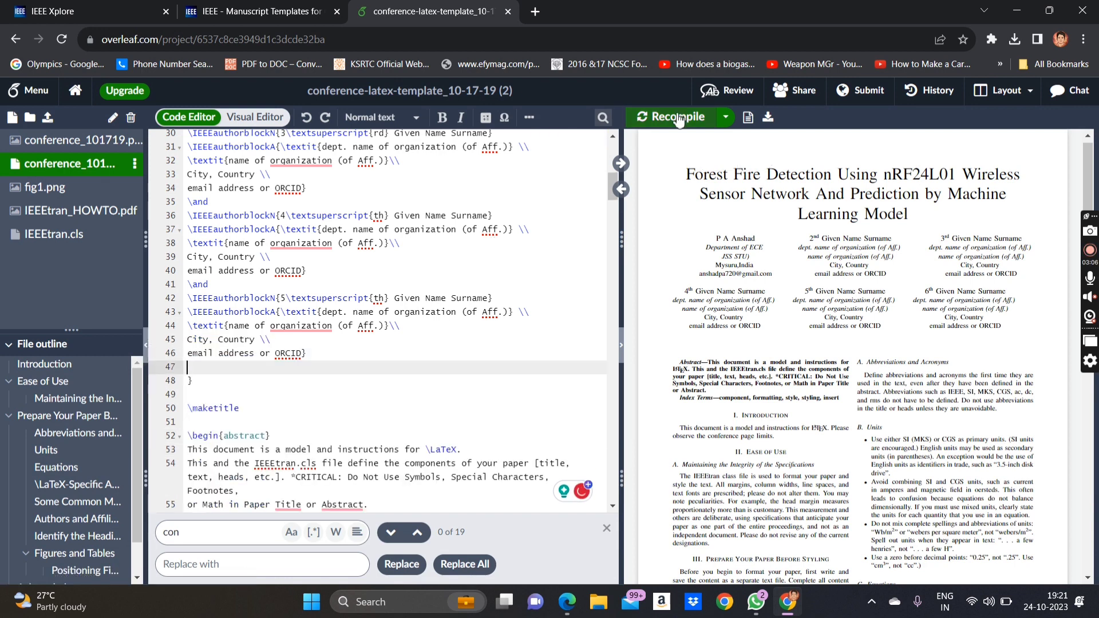
left_click(677, 117)
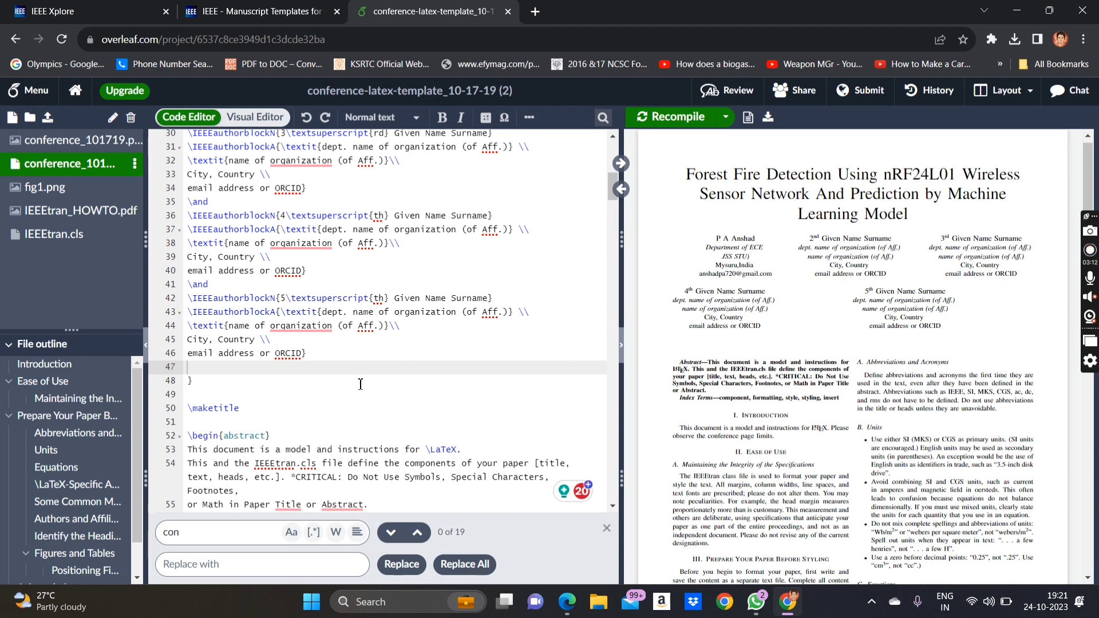
- Remove the fourth and fifth author blocks and empty lines, recompiling to three authors
scroll(360, 383, "up", 1)
left_click_drag(328, 398, 187, 246)
key("BackSpace")
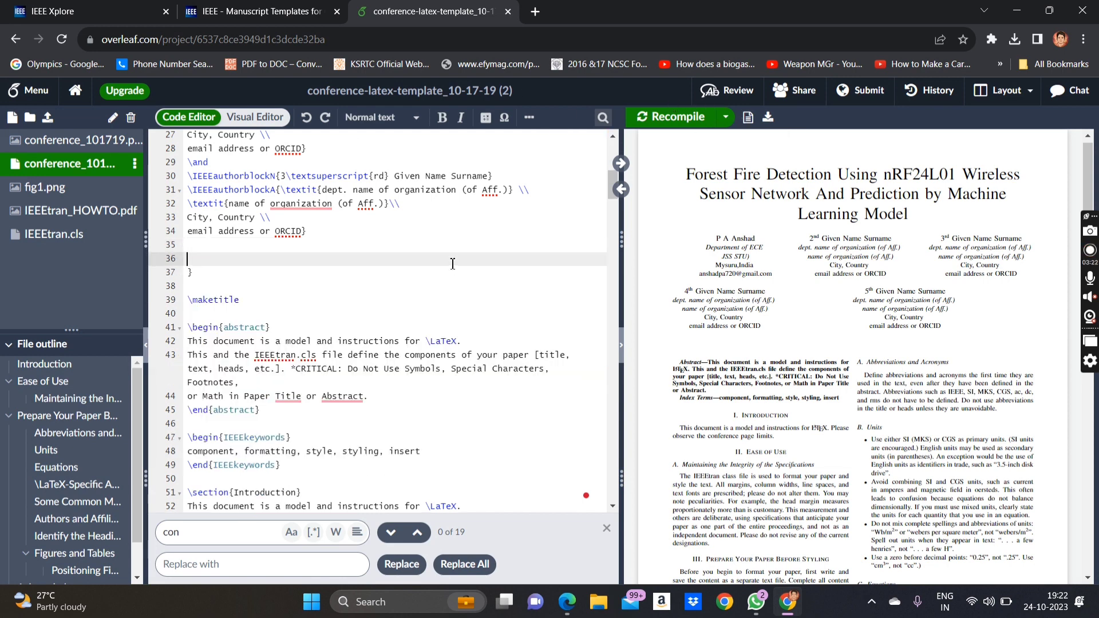
key("BackSpace")
key("Delete")
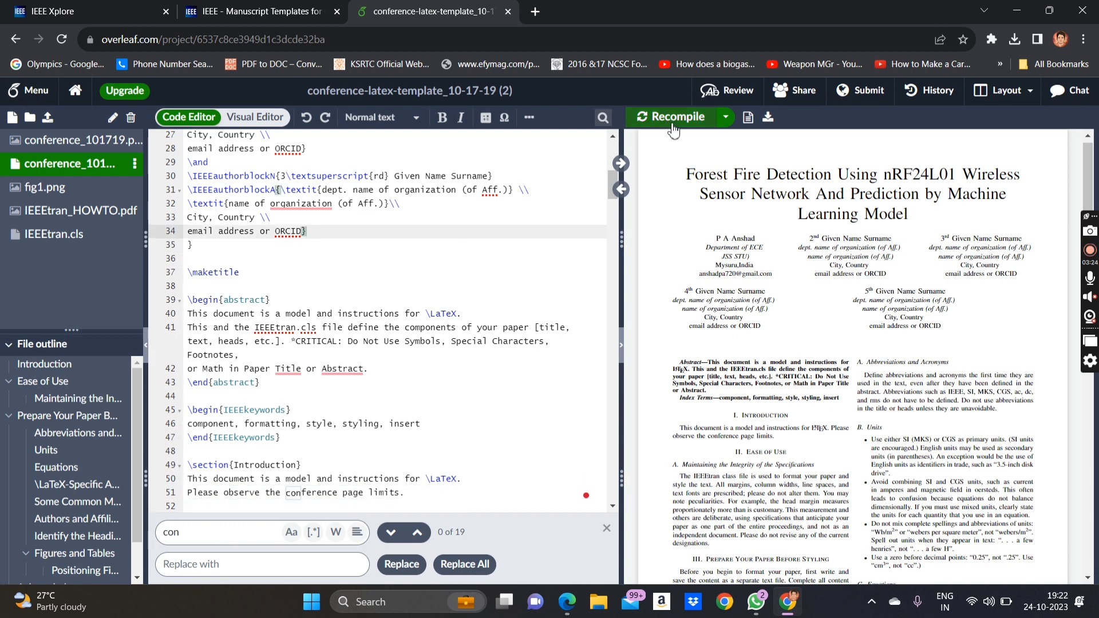
left_click(657, 118)
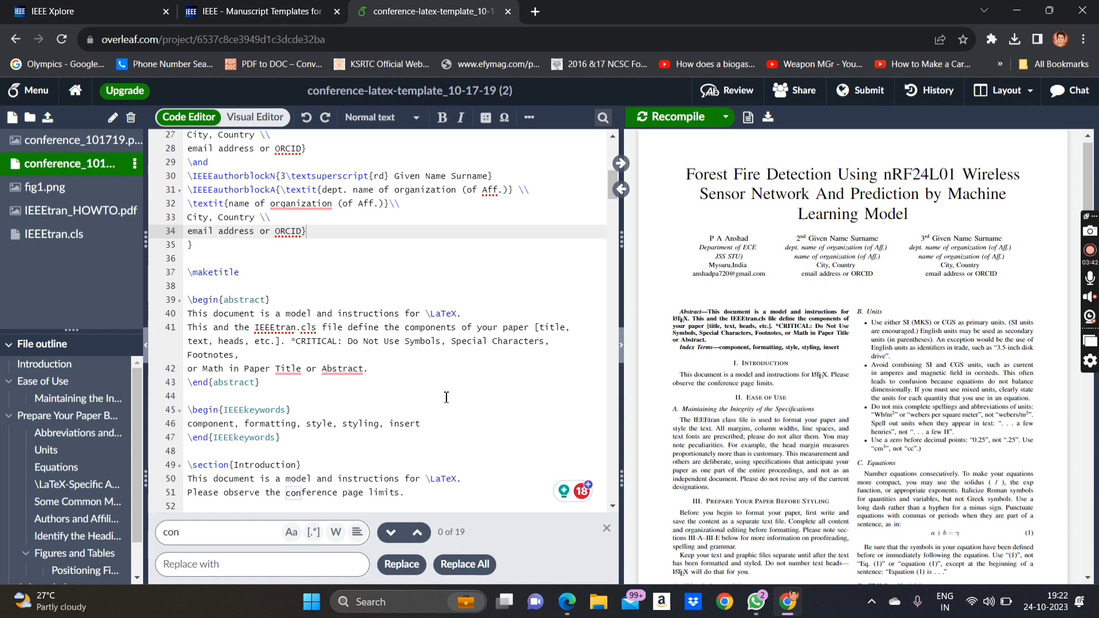
scroll(447, 397, "down", 1)
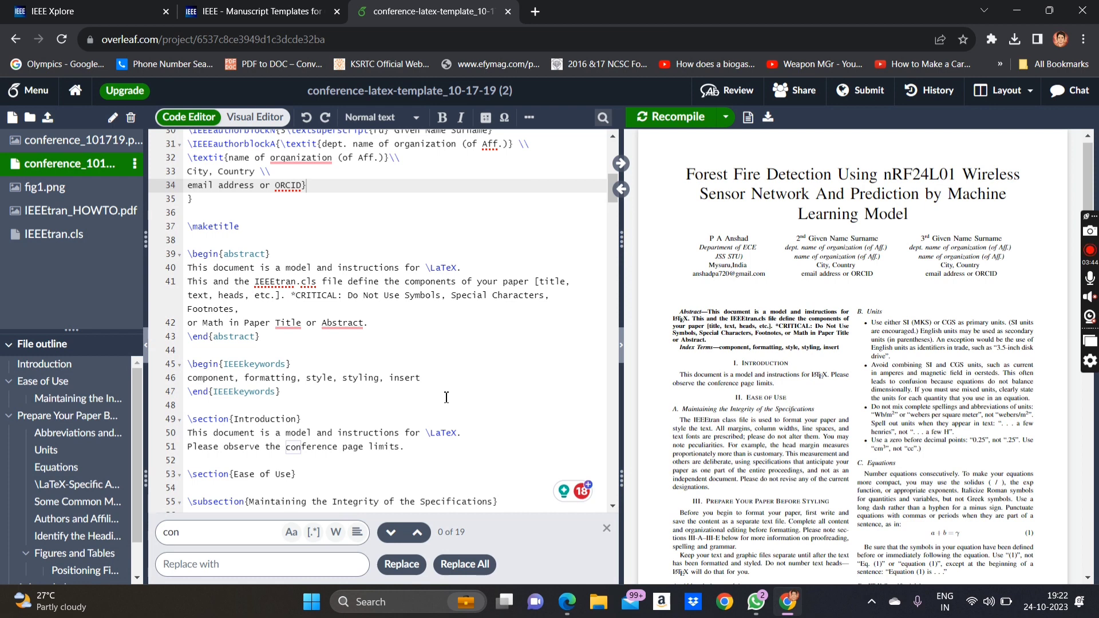
scroll(446, 397, "down", 1)
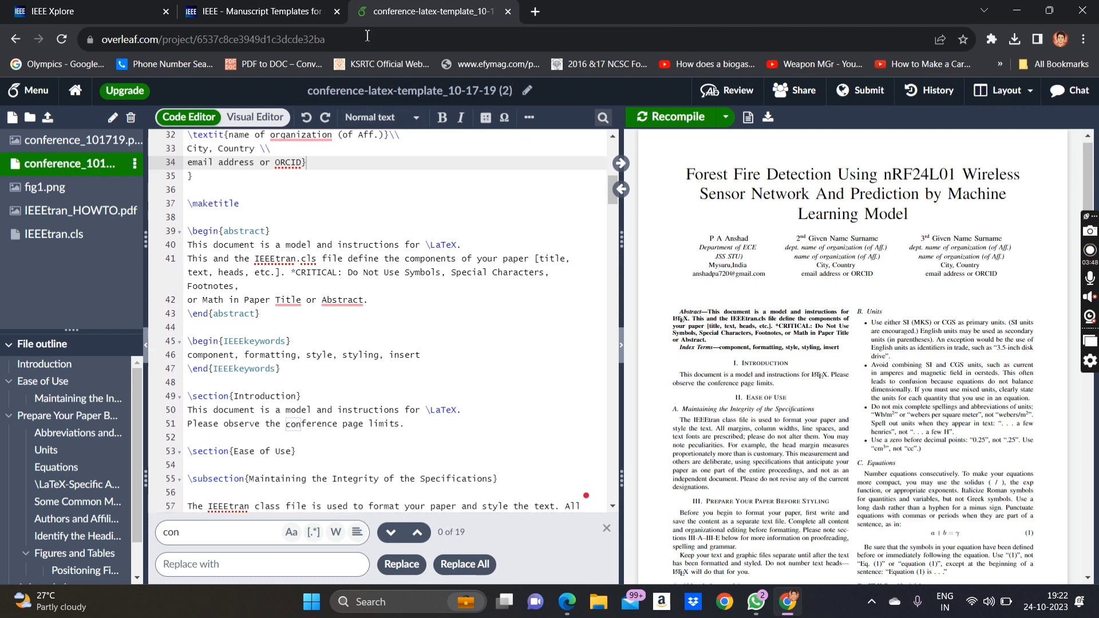
left_click(567, 602)
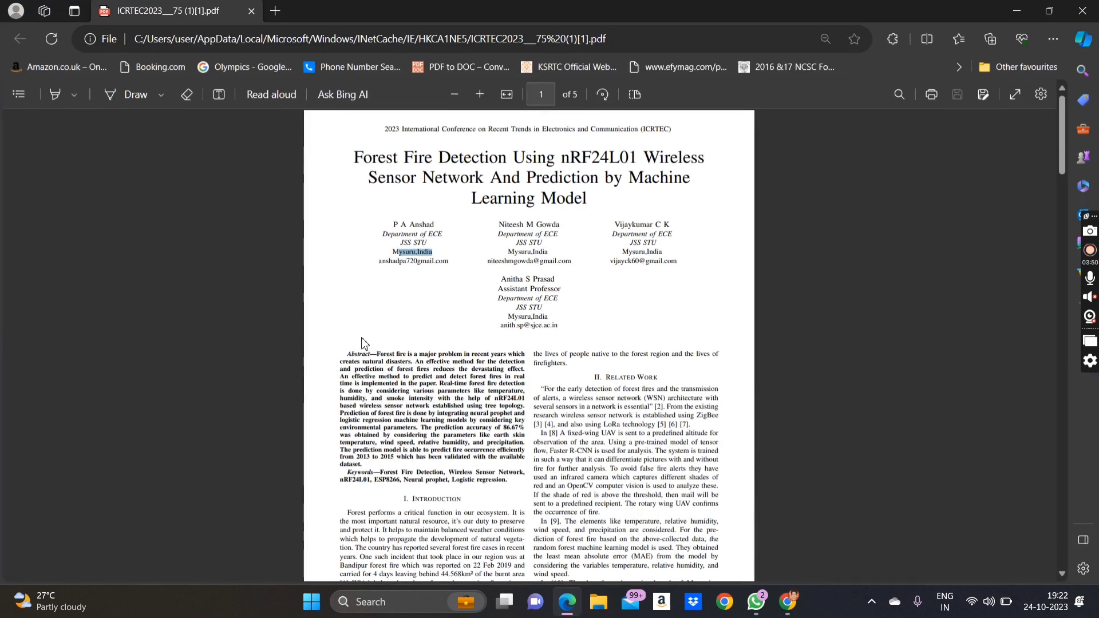
- Copy the reference paper's whole abstract, from 'Forest fire' to 'dataset.'
left_click_drag(373, 472, 355, 427)
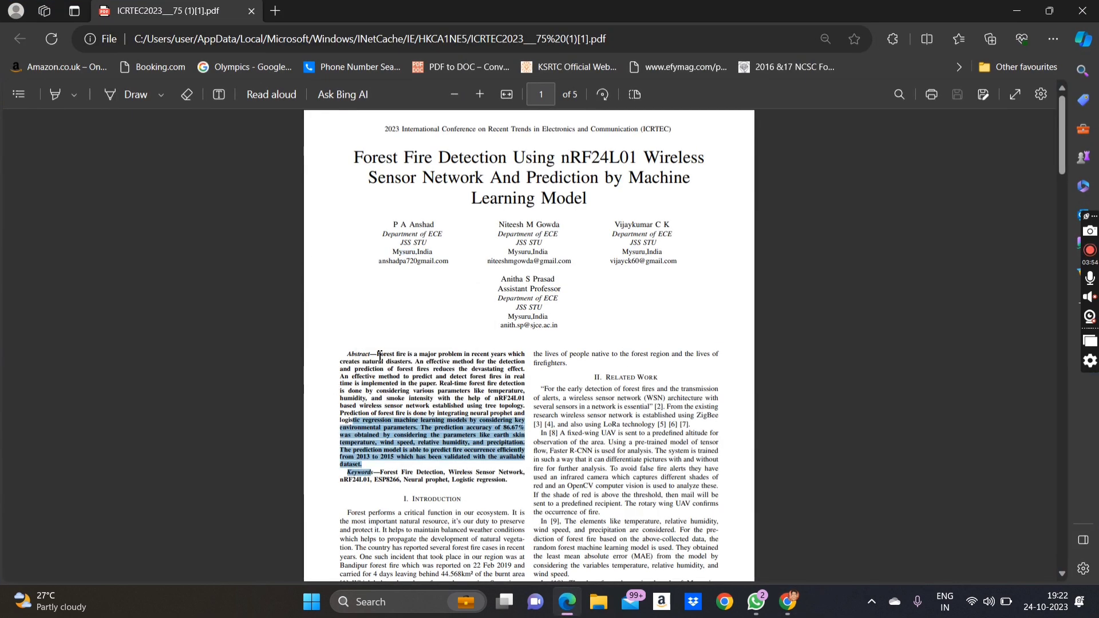
left_click_drag(379, 357, 367, 474)
key("ctrl+c")
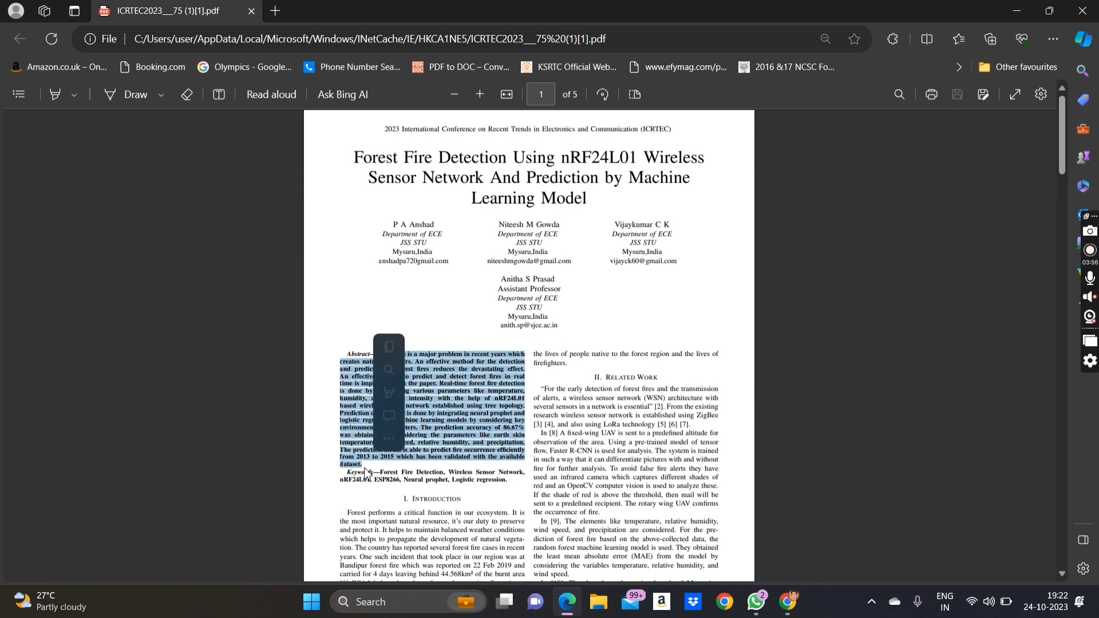
left_click(1017, 11)
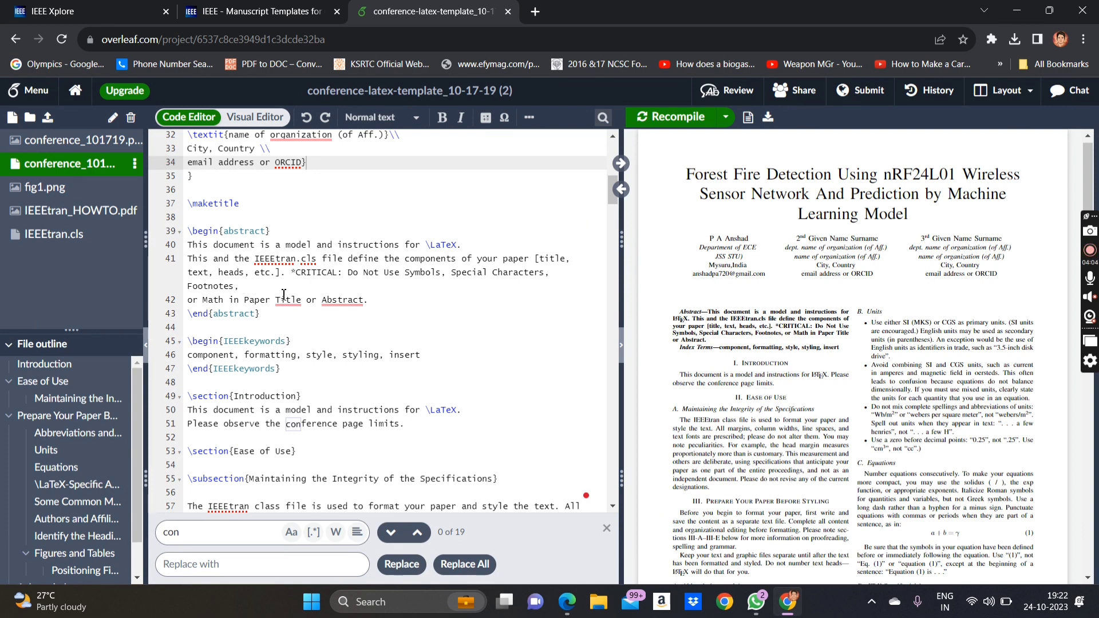
- Paste the forest-fire abstract over lines 40–42, remove the % after 86.67, and recompile
left_click_drag(380, 301, 146, 248)
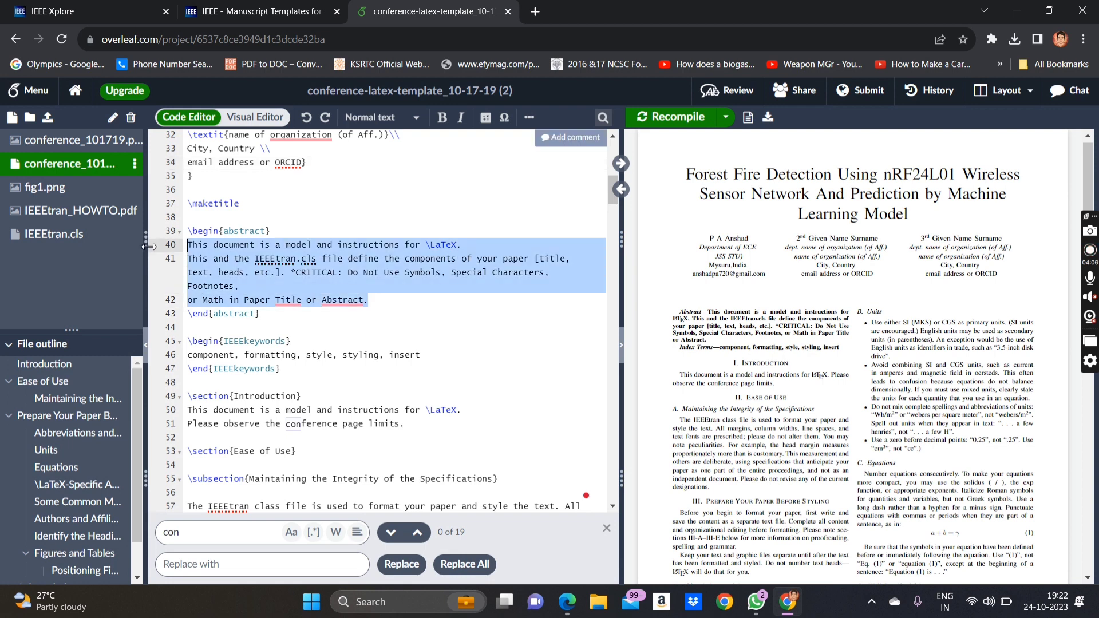
key("ctrl+v")
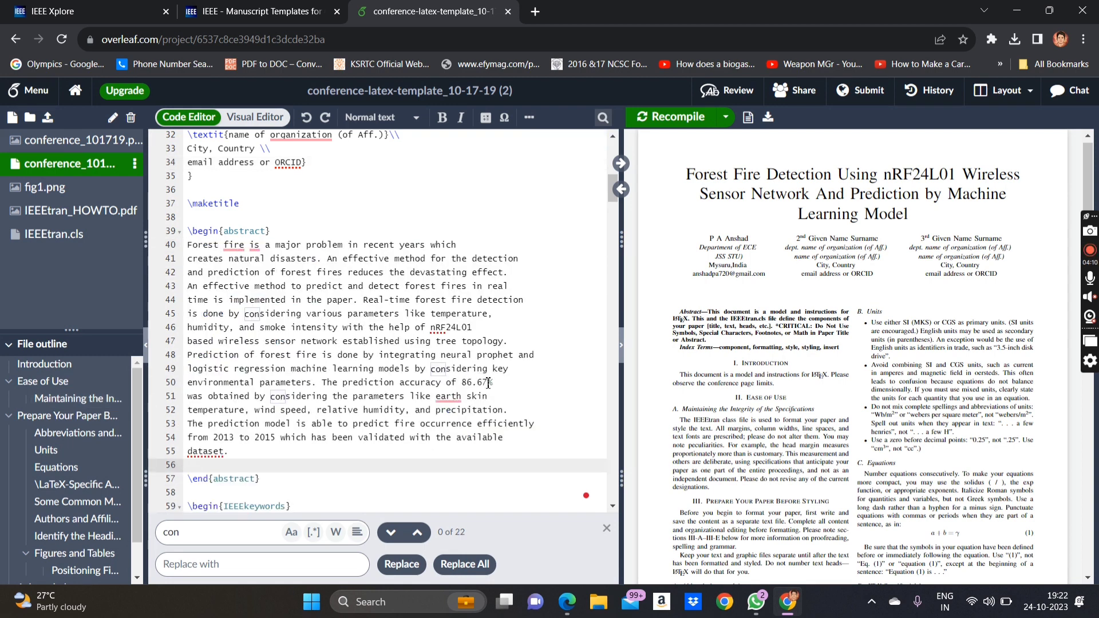
left_click(488, 383)
key("BackSpace")
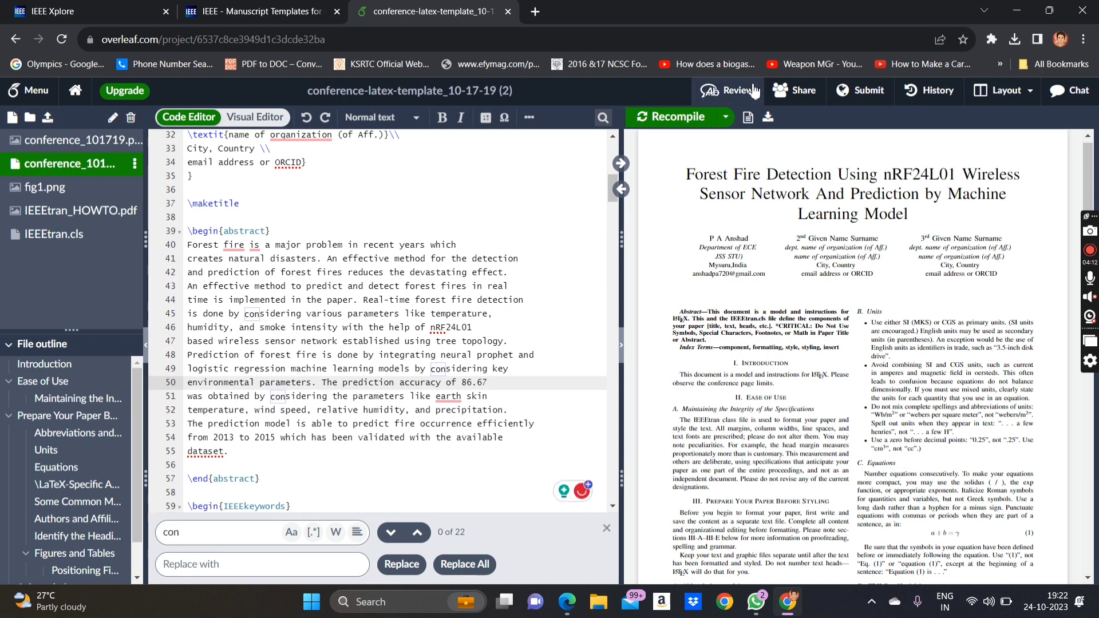
left_click(677, 117)
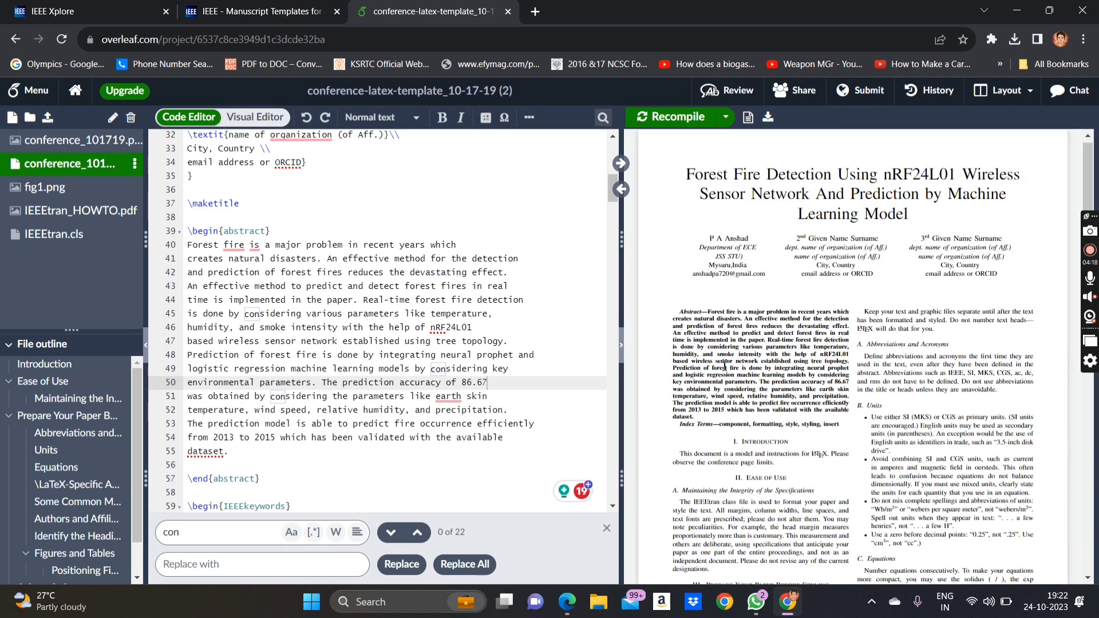
scroll(725, 364, "down", 1)
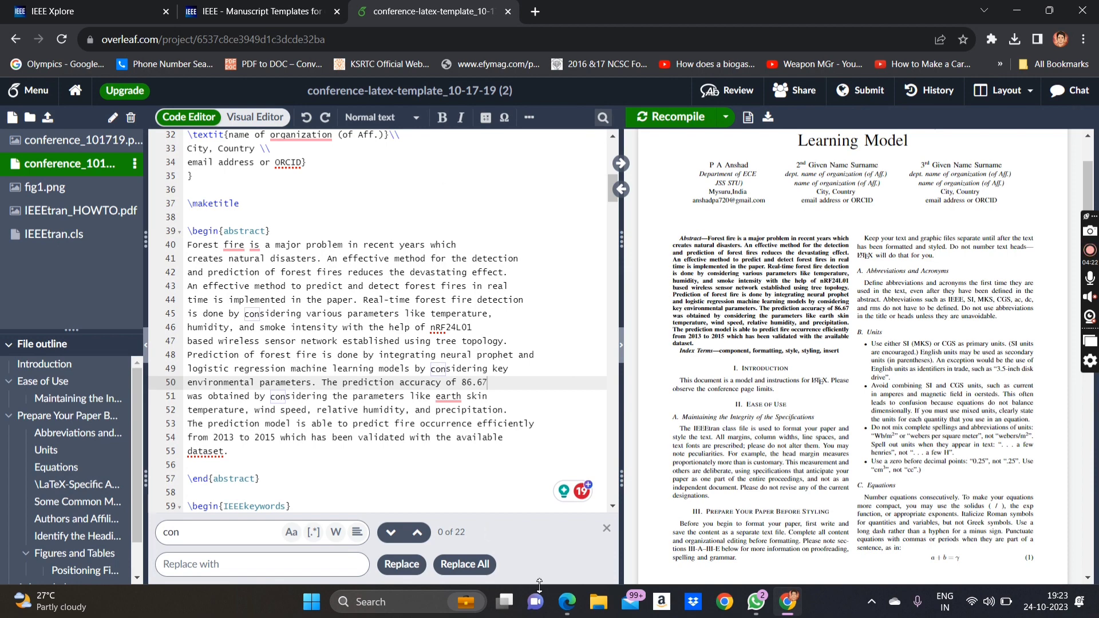
left_click(567, 601)
- Copy the Keywords list from the reference paper PDF
scroll(447, 438, "down", 2)
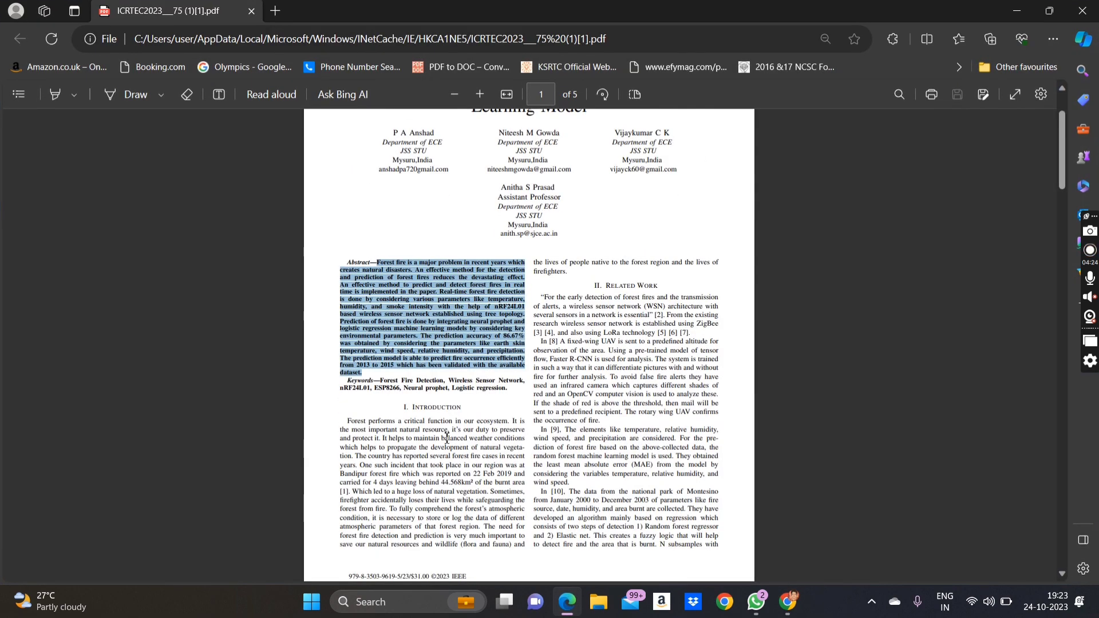
left_click_drag(518, 389, 381, 379)
key("ctrl+c")
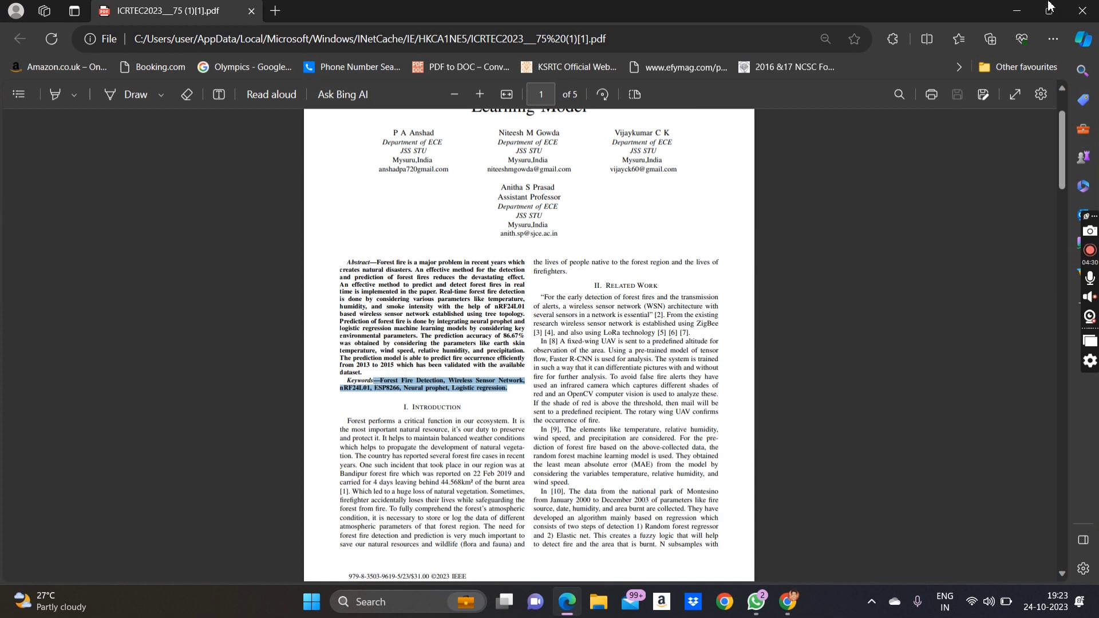
left_click(1017, 10)
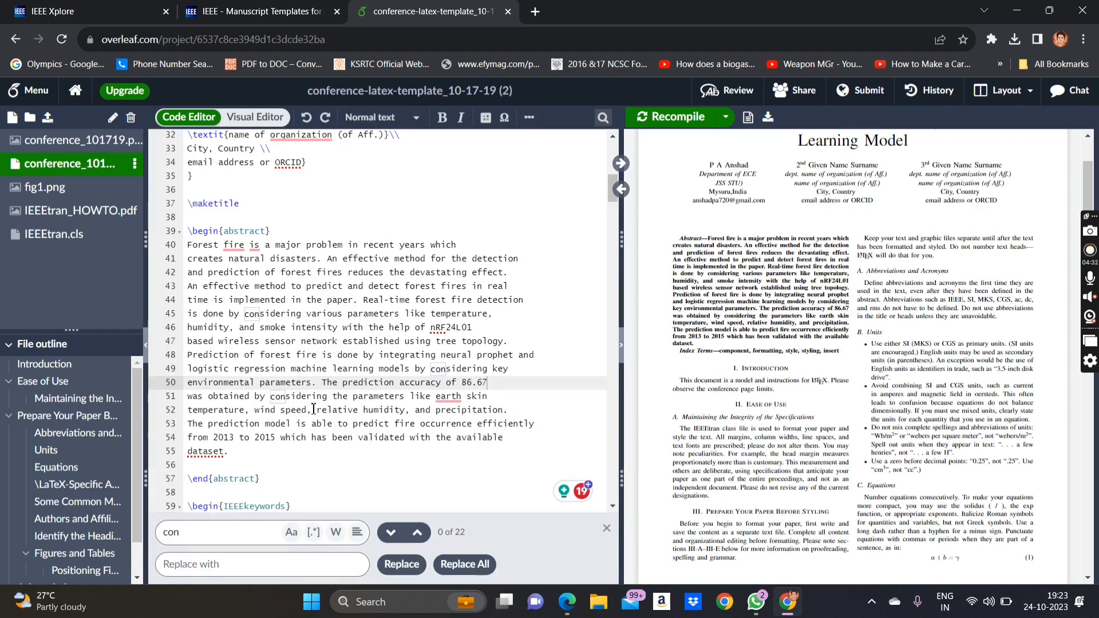
- Paste the forest-fire keywords over the template keywords on line 60 and recompile
scroll(313, 409, "down", 3)
left_click_drag(444, 363, 189, 363)
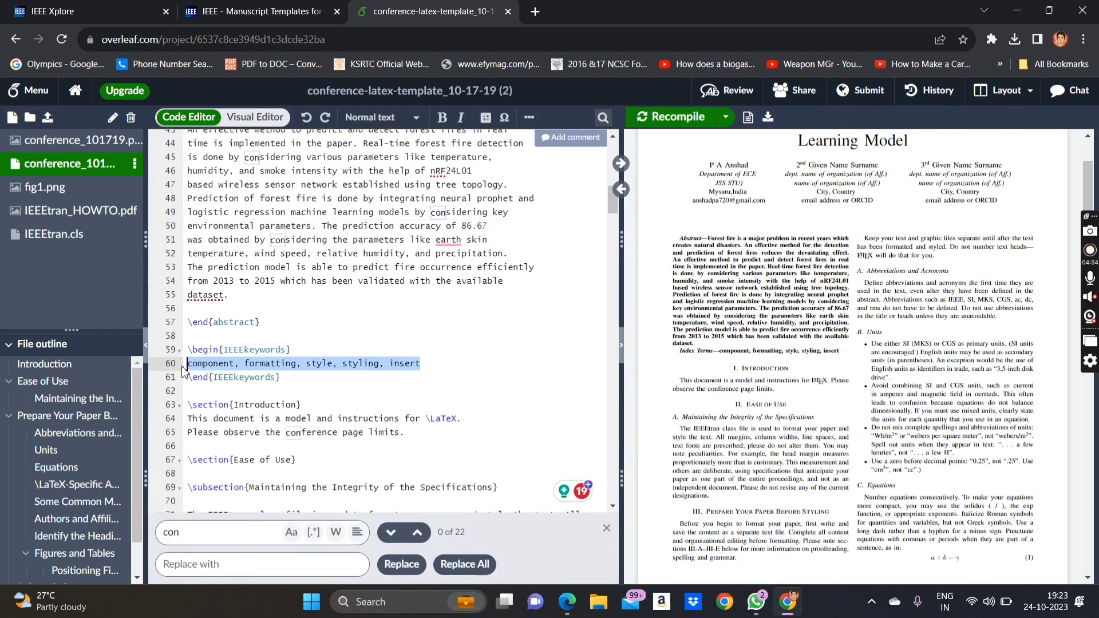
key("ctrl+v")
left_click(193, 363)
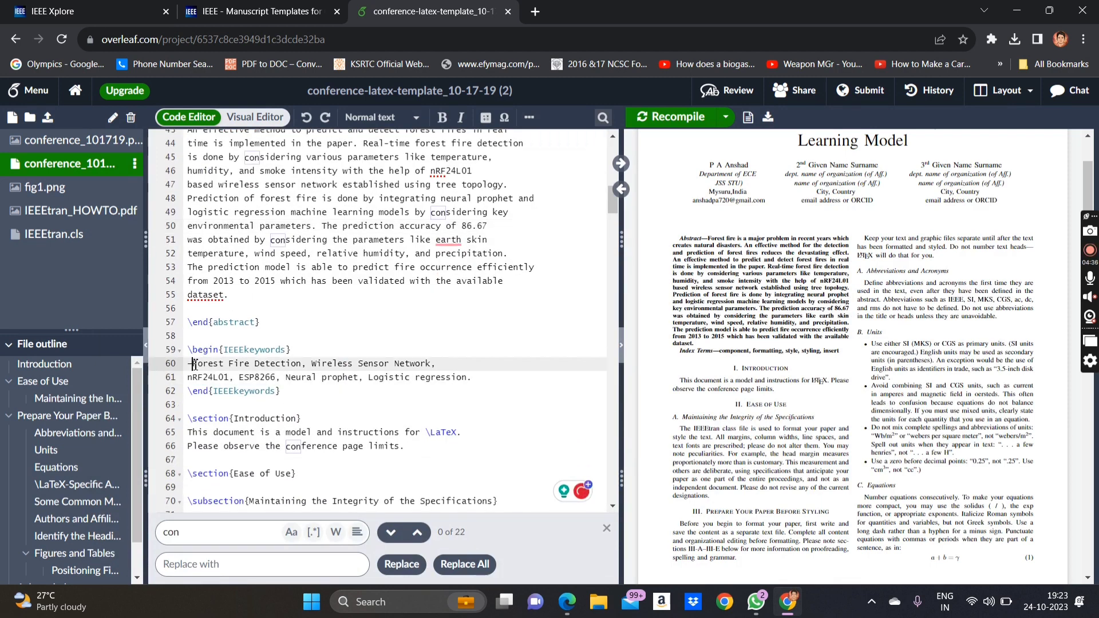
left_click(660, 118)
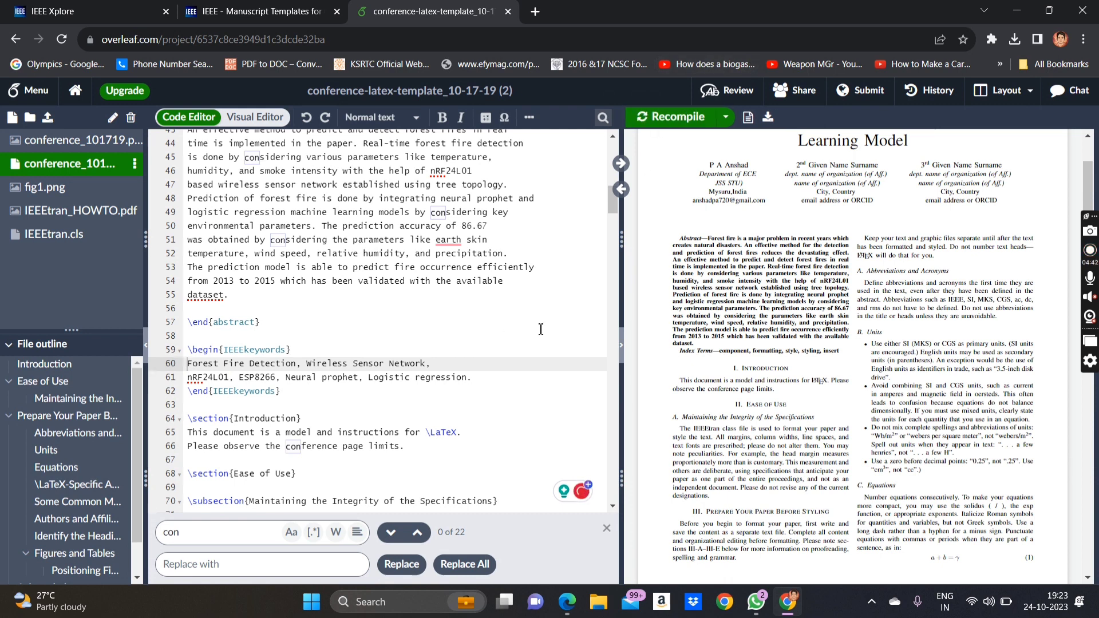
scroll(541, 329, "down", 1)
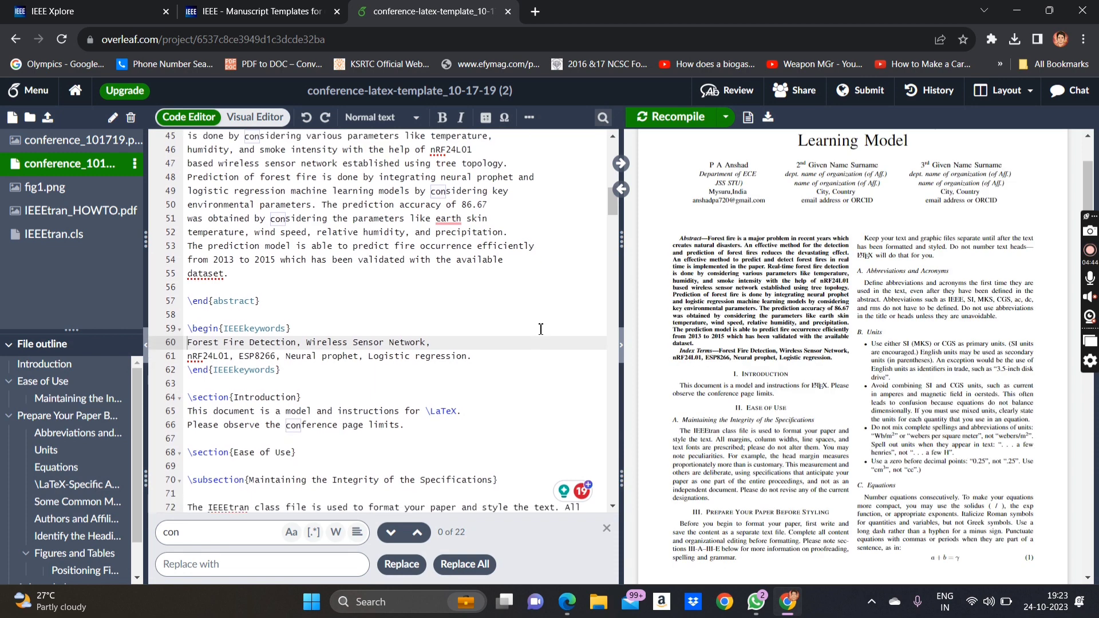
scroll(568, 318, "down", 5)
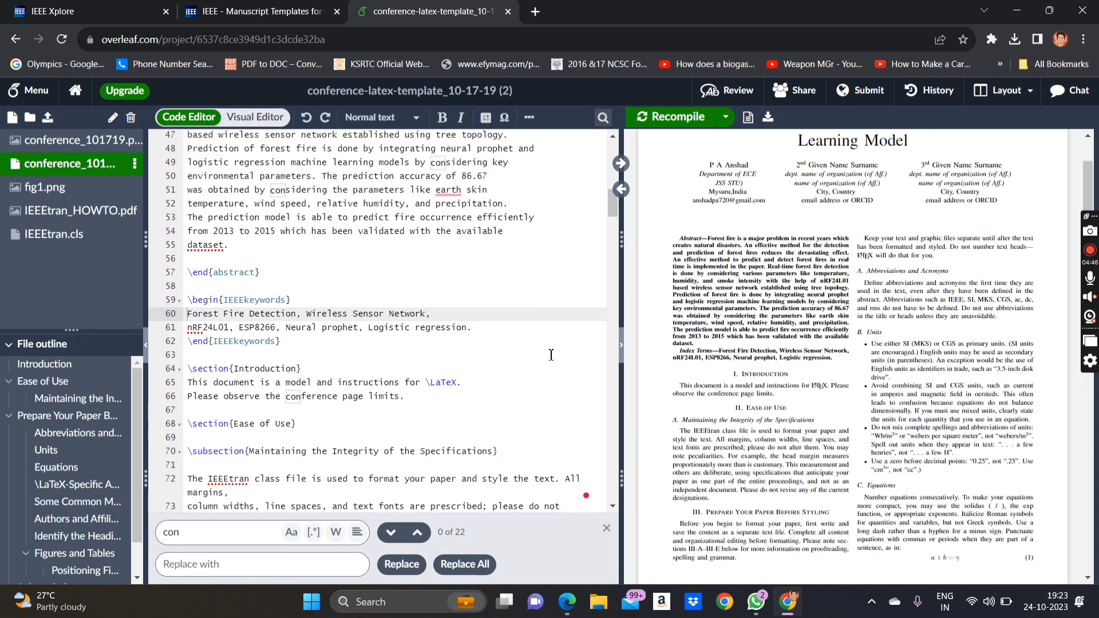
scroll(551, 355, "down", 2)
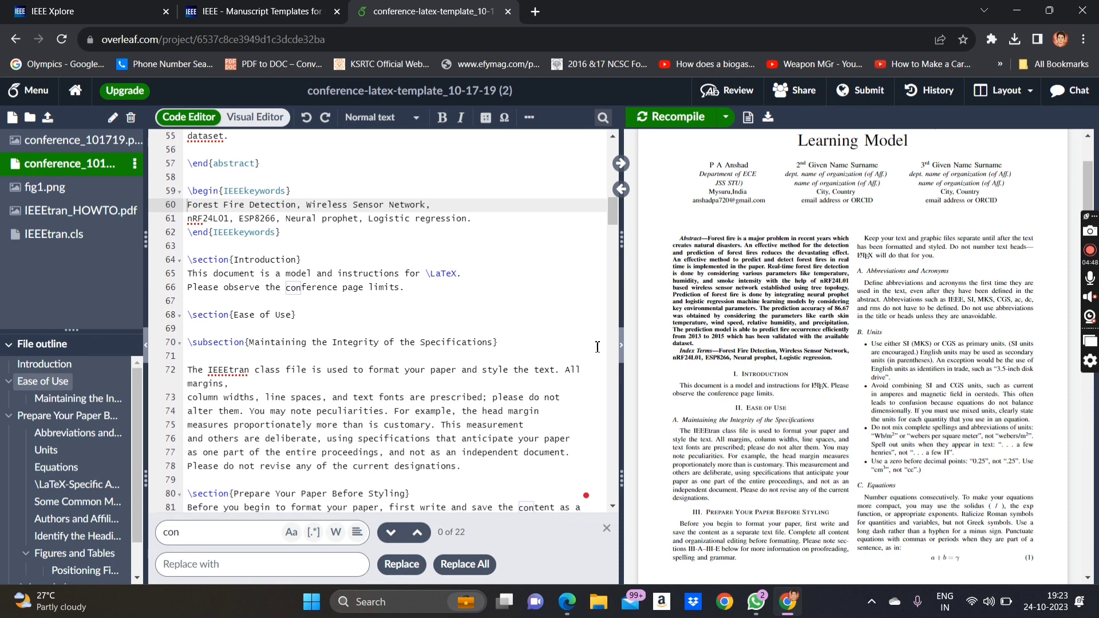
scroll(815, 391, "down", 1)
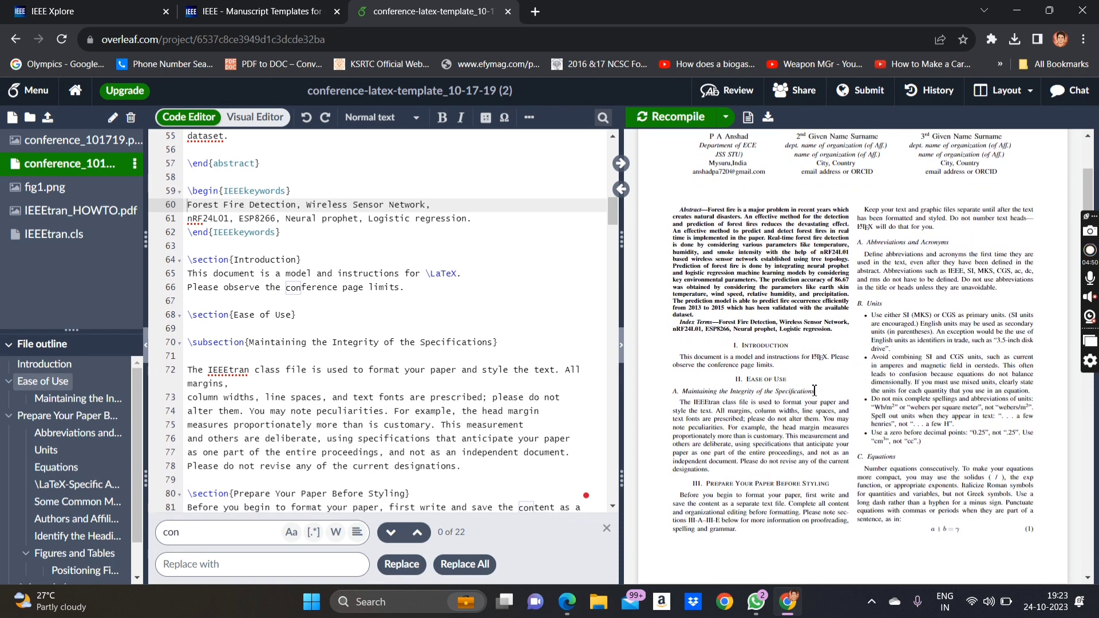
scroll(815, 390, "down", 2)
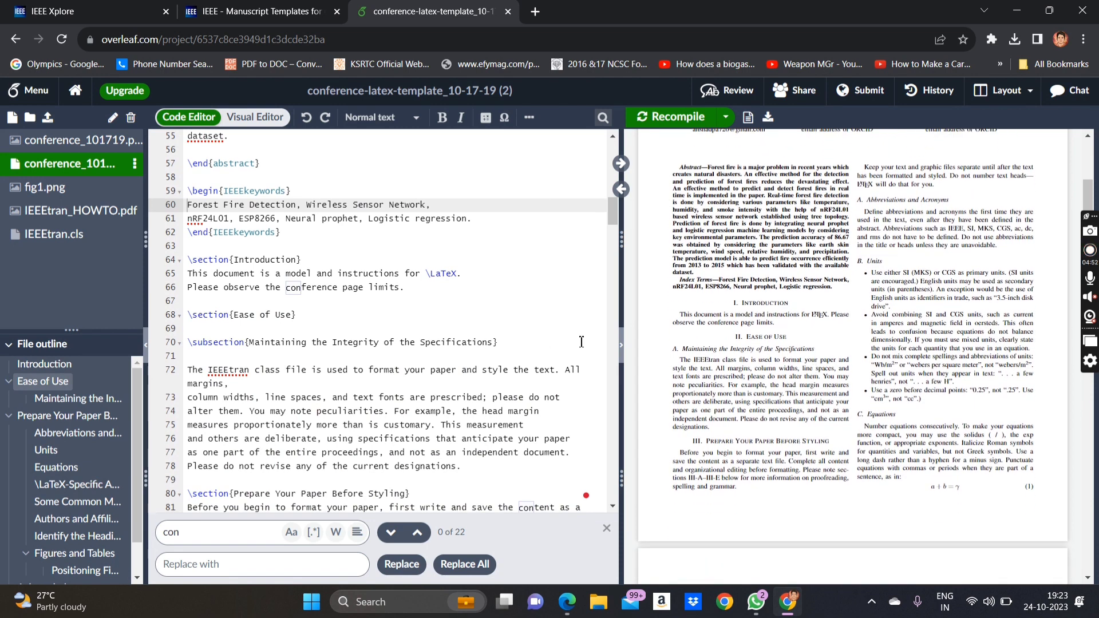
left_click(567, 601)
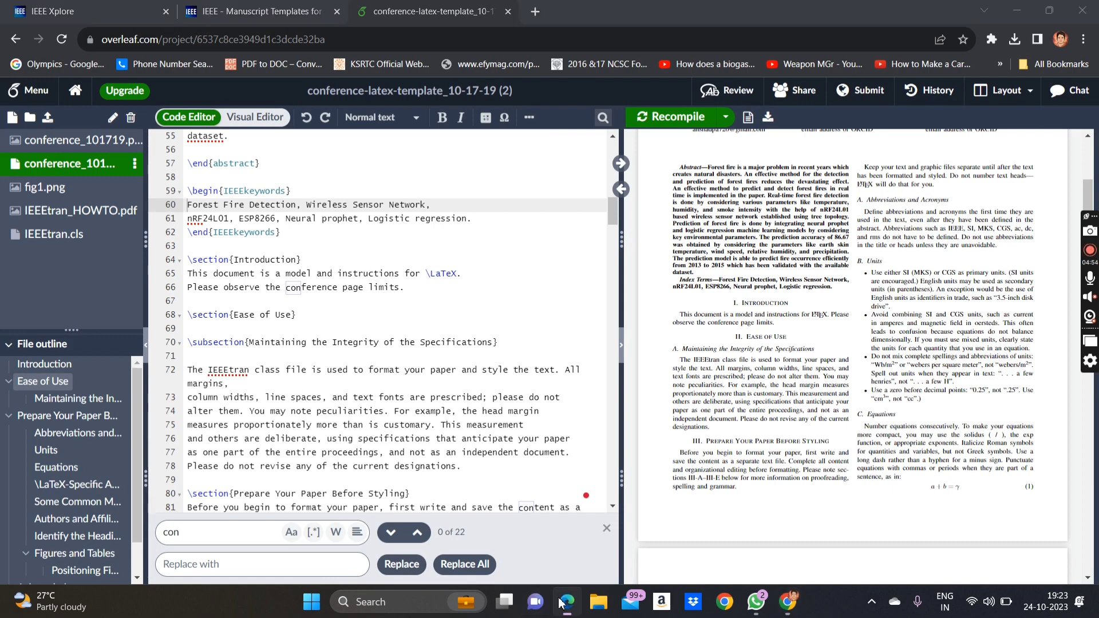
scroll(447, 401, "down", 2)
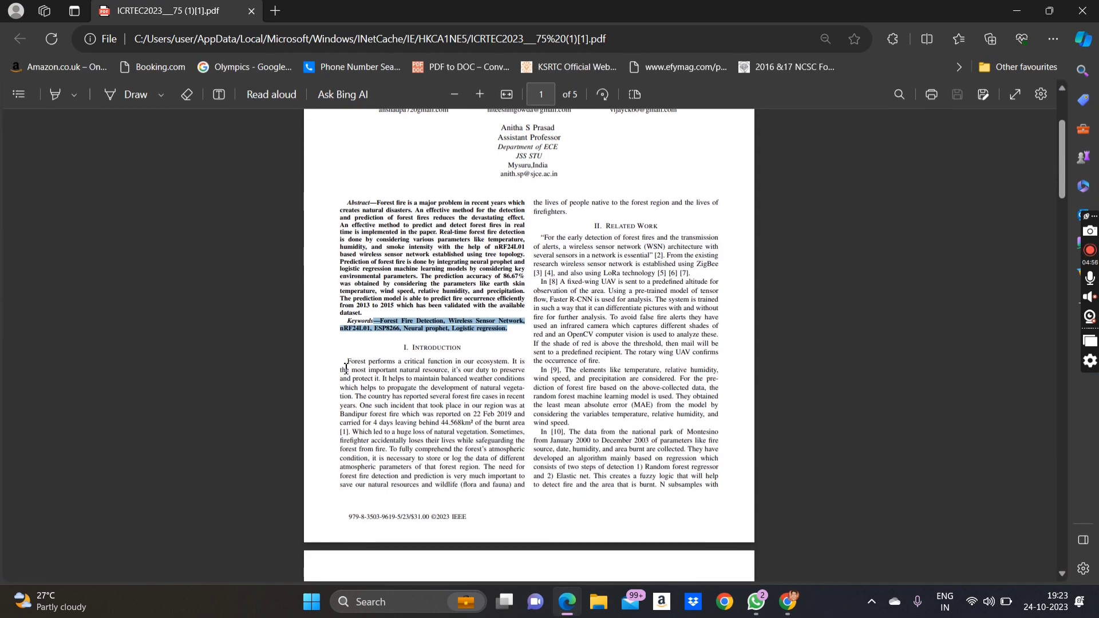
- Copy the reference paper's Introduction paragraph from the PDF
left_click_drag(348, 361, 578, 220)
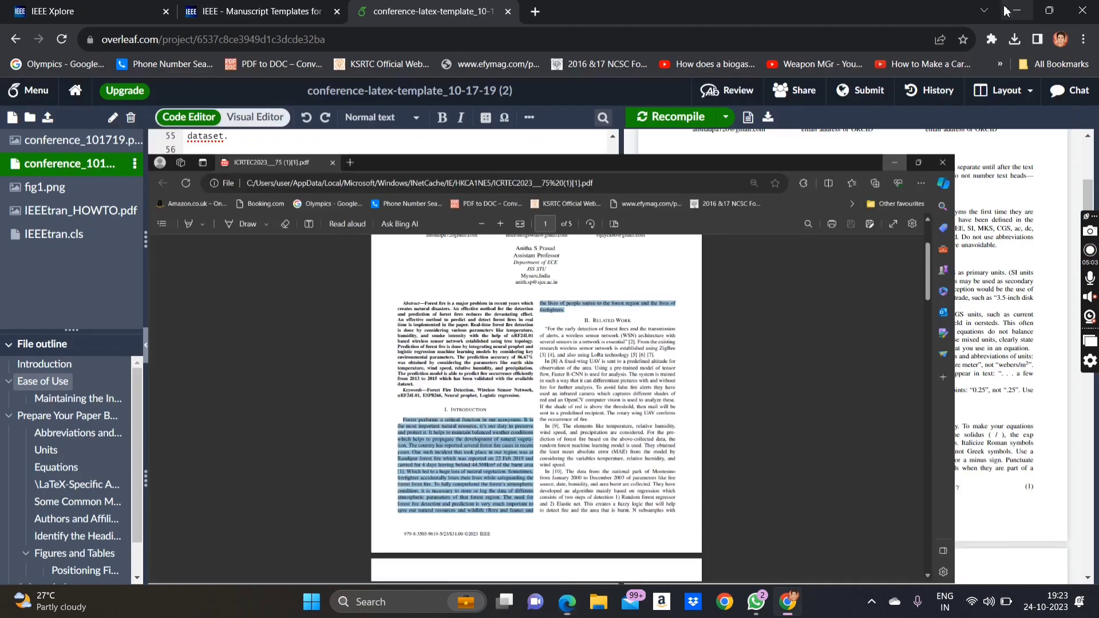
left_click(1017, 10)
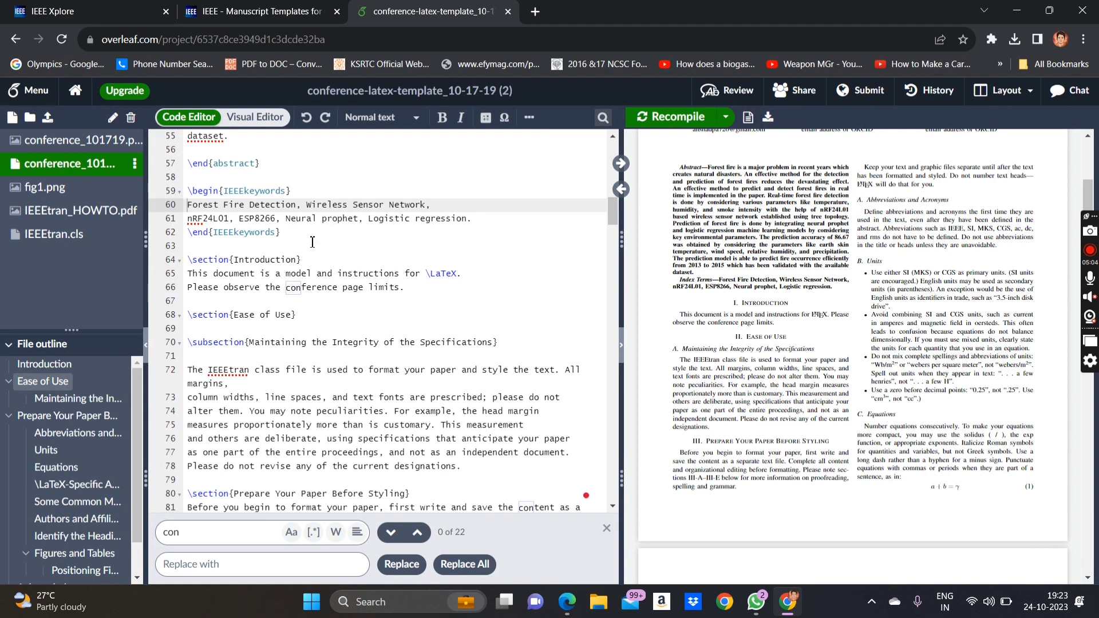
- Replace the two template Introduction lines with the pasted forest-fire paragraph and recompile
left_click_drag(407, 288, 175, 281)
type("Forest performs a critical function in our ecosystem. It is the most important natural resource, it’s our duty to preserve and protect it. It helps to maintain balanced weather conditions which helps to propagate the development of natural vegetation. The country has reported several forest fire cases in recent years. One such incident that took place in our region was at Bandipur forest fire which was reported on 22 Feb 2019 and carried for 4 days leaving behind 44.568km² of the burnt area [1]. which led to a huge loss of natural vegetation. Sometimes, firefighter accidentally loses their lives while safeguarding the forest from fire. To fully comprehend the forest’s atmospheric condition, it is necessary to store or log the data of different atmospheric parameters of that forest region. The need for forest fire detection and prediction is very much important to save our natural resources and wildlife (flora and fauna) and the lives of people native to the forest region and the lives of firefighters.")
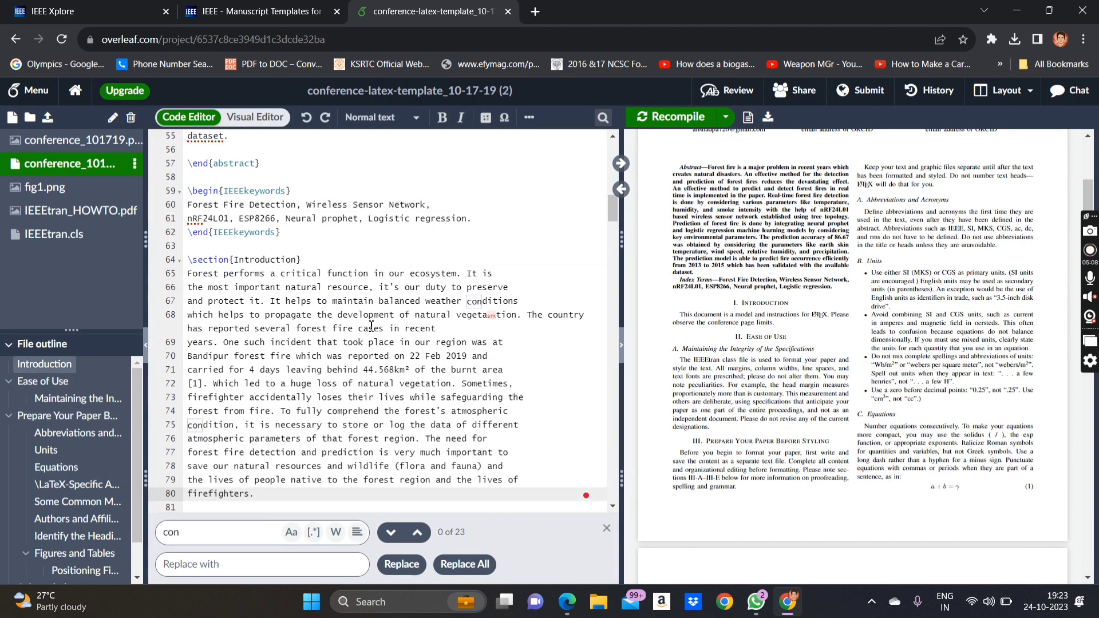
scroll(362, 343, "down", 2)
scroll(361, 343, "up", 3)
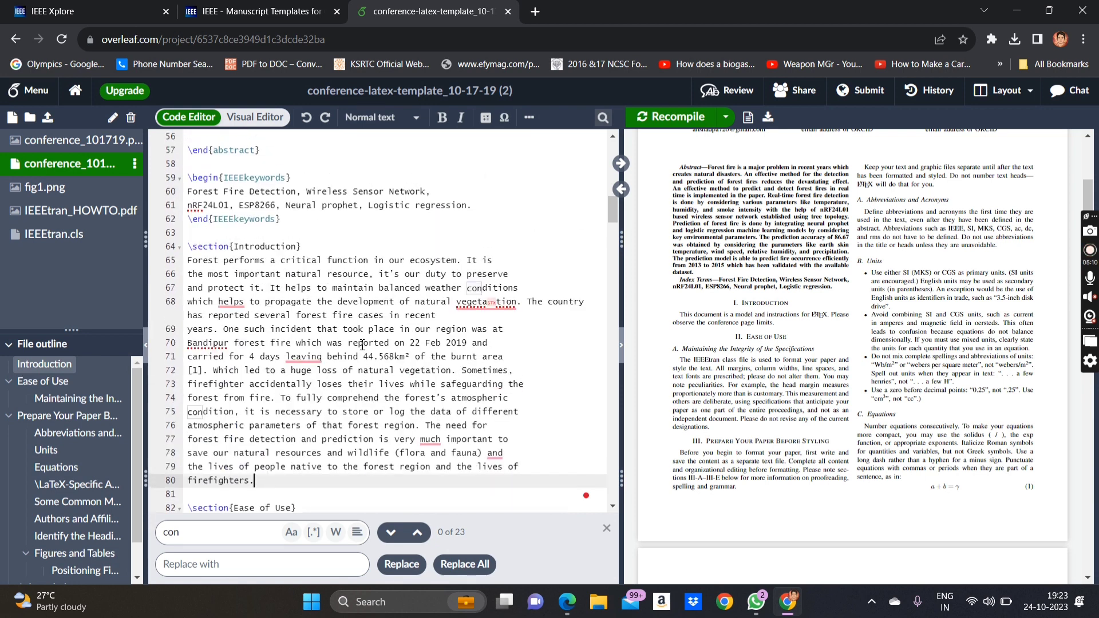
left_click(673, 120)
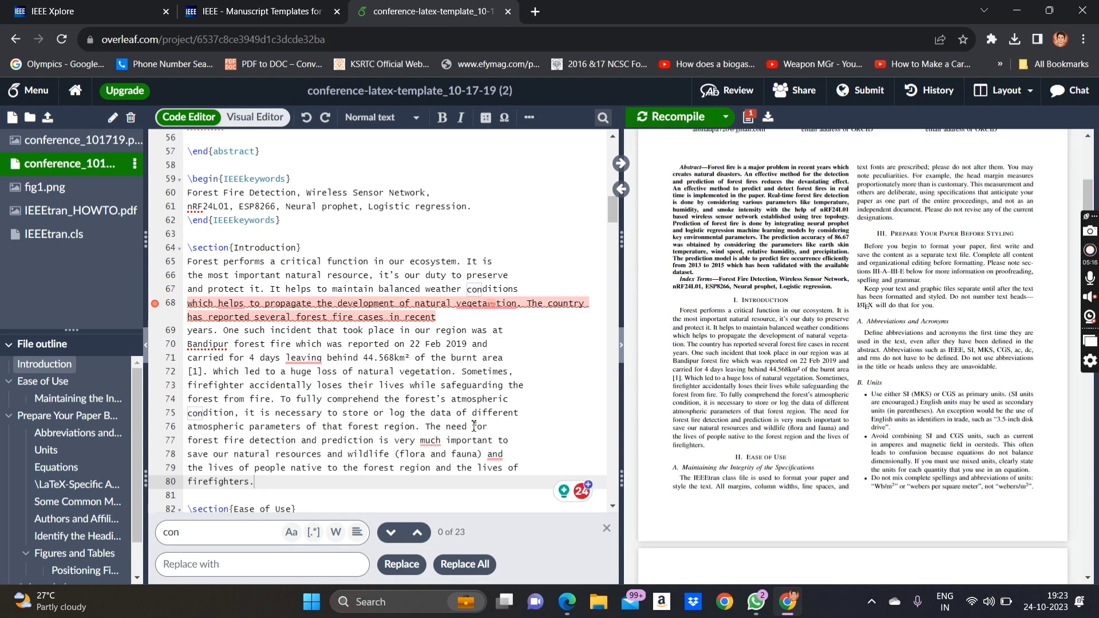
- Accept the 'vegetation' spelling fix, recompile, and review the Introduction in the PDF preview
scroll(428, 344, "down", 1)
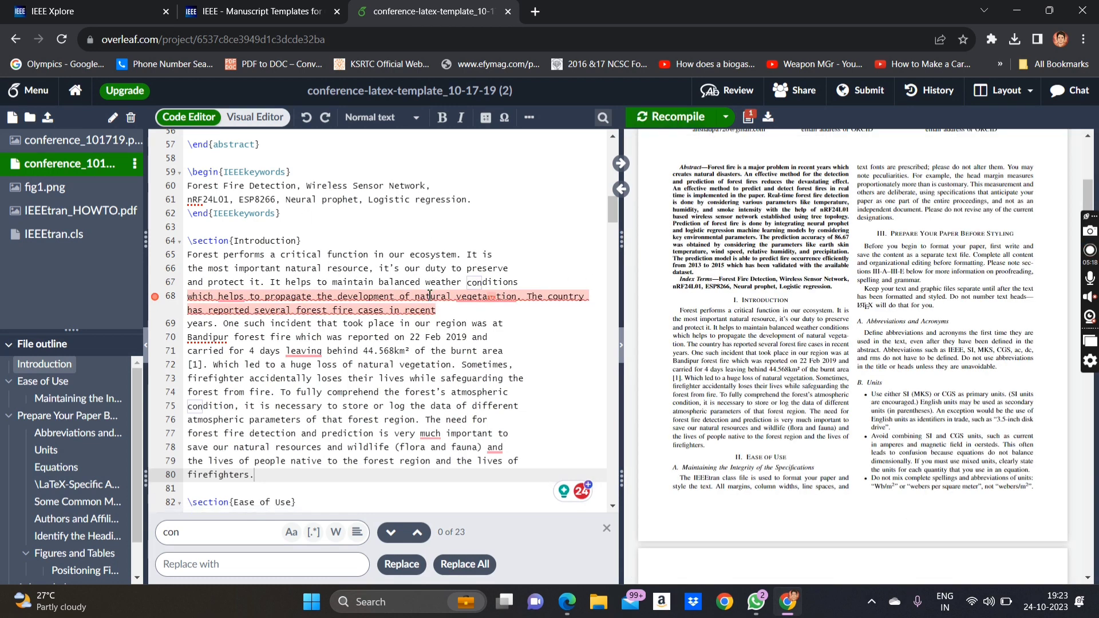
mouse_move(479, 304)
left_click(486, 338)
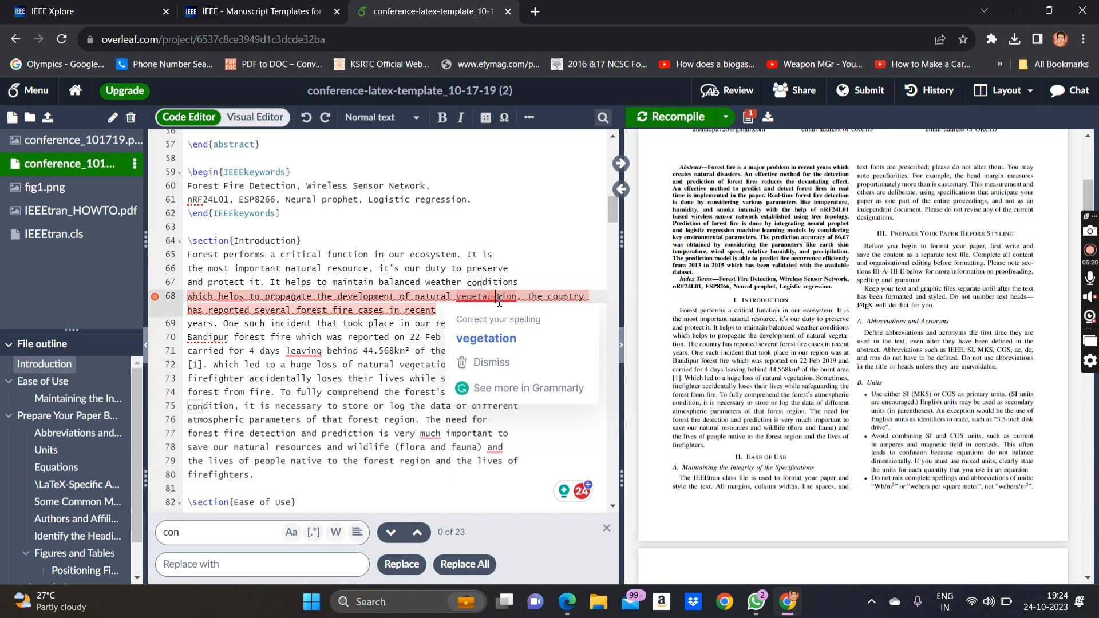
left_click(668, 117)
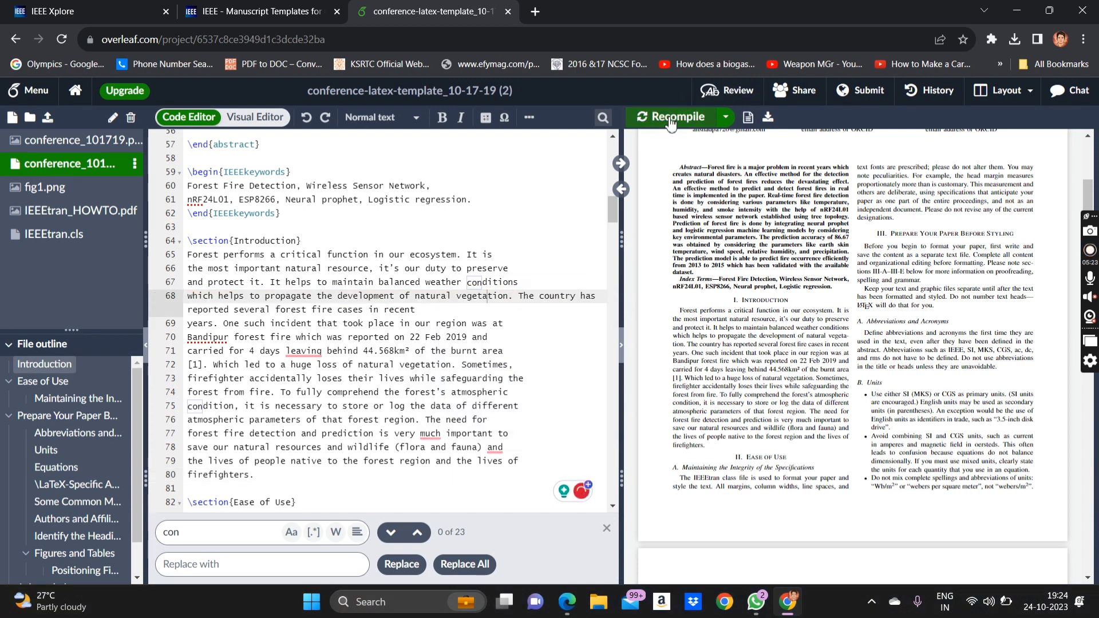
scroll(449, 379, "down", 1)
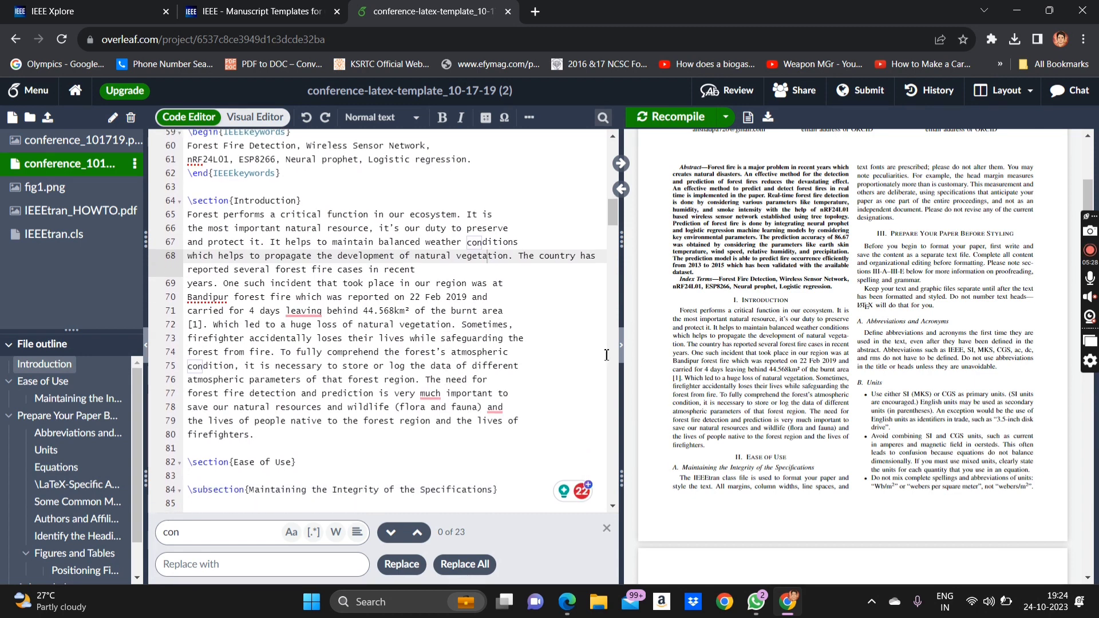
scroll(316, 420, "down", 5)
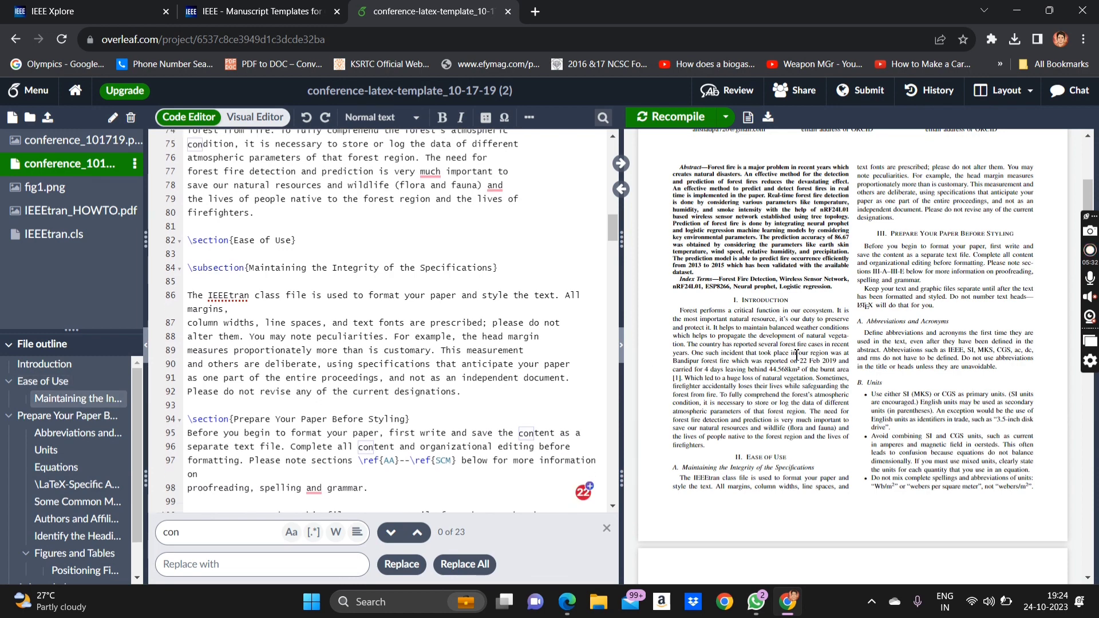
scroll(797, 355, "down", 1)
scroll(796, 355, "up", 2)
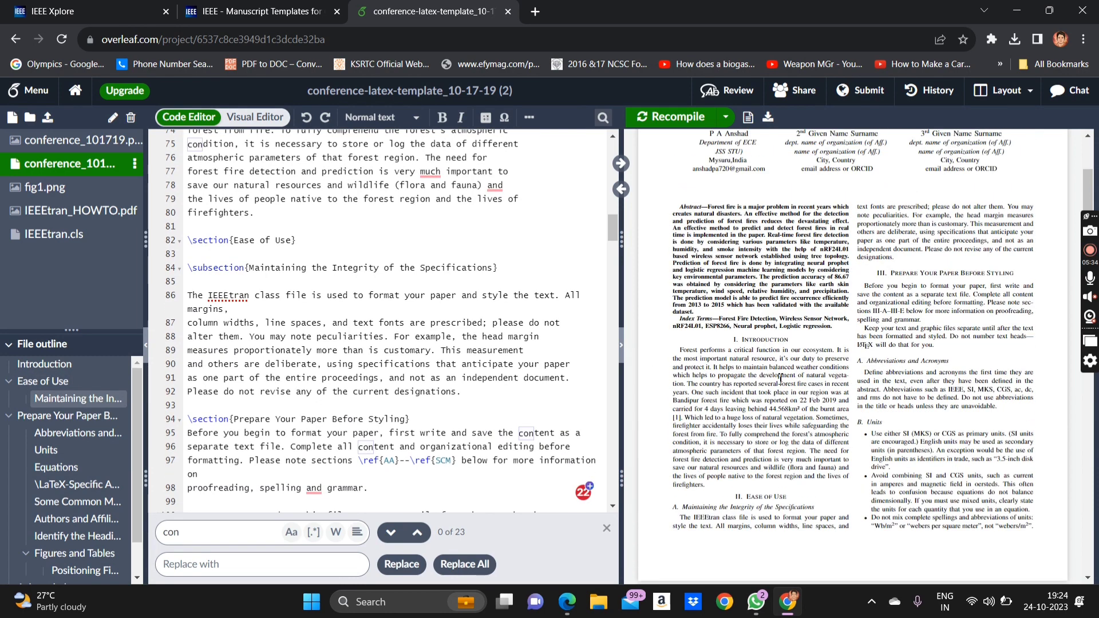
scroll(781, 473, "down", 3)
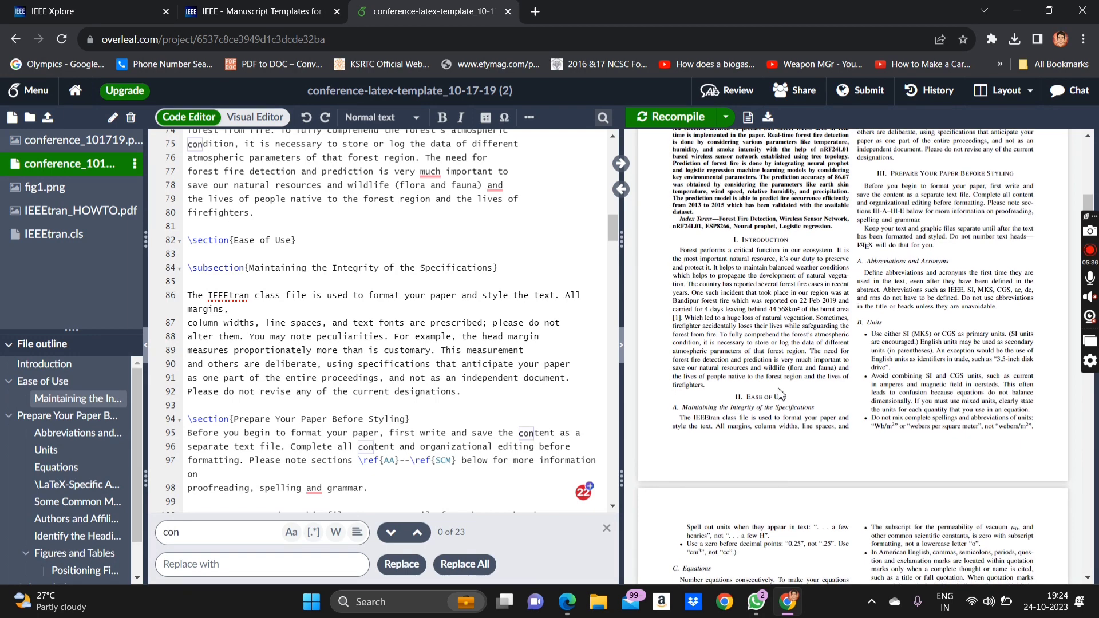
- Select and copy the RELATED WORK heading in the reference paper PDF, then return to Overleaf
left_click(566, 602)
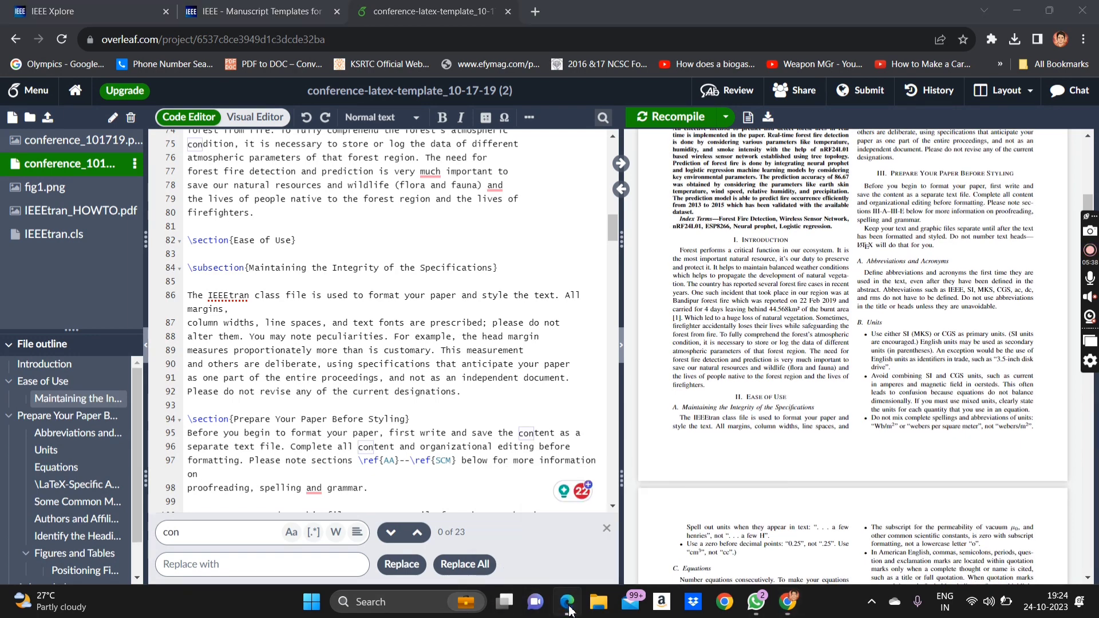
scroll(513, 312, "down", 1)
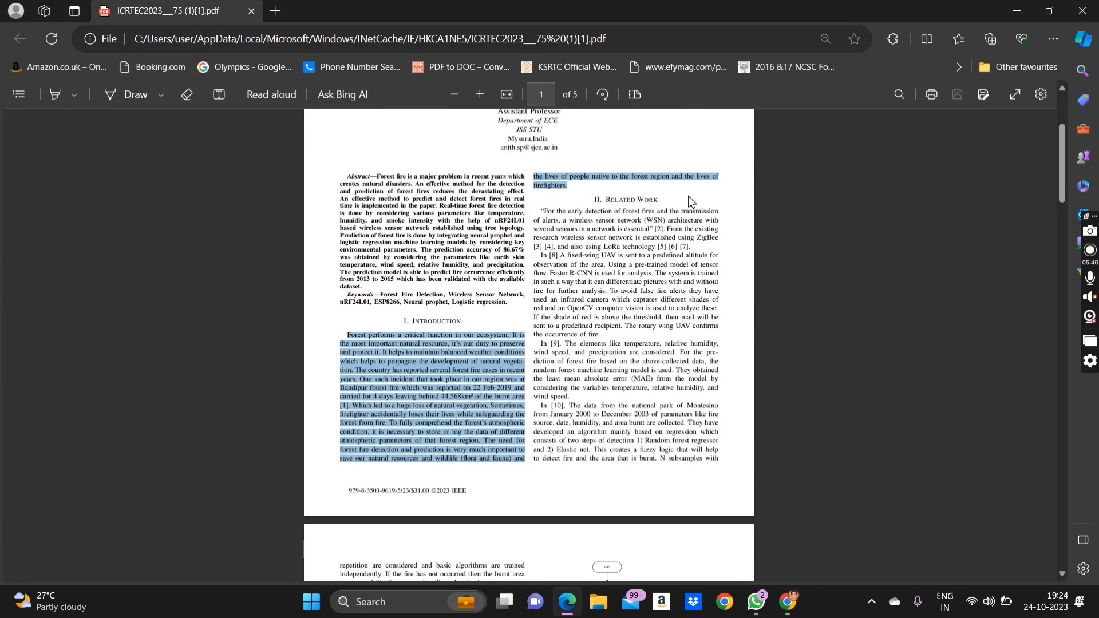
left_click_drag(608, 202, 665, 205)
double_click(661, 200)
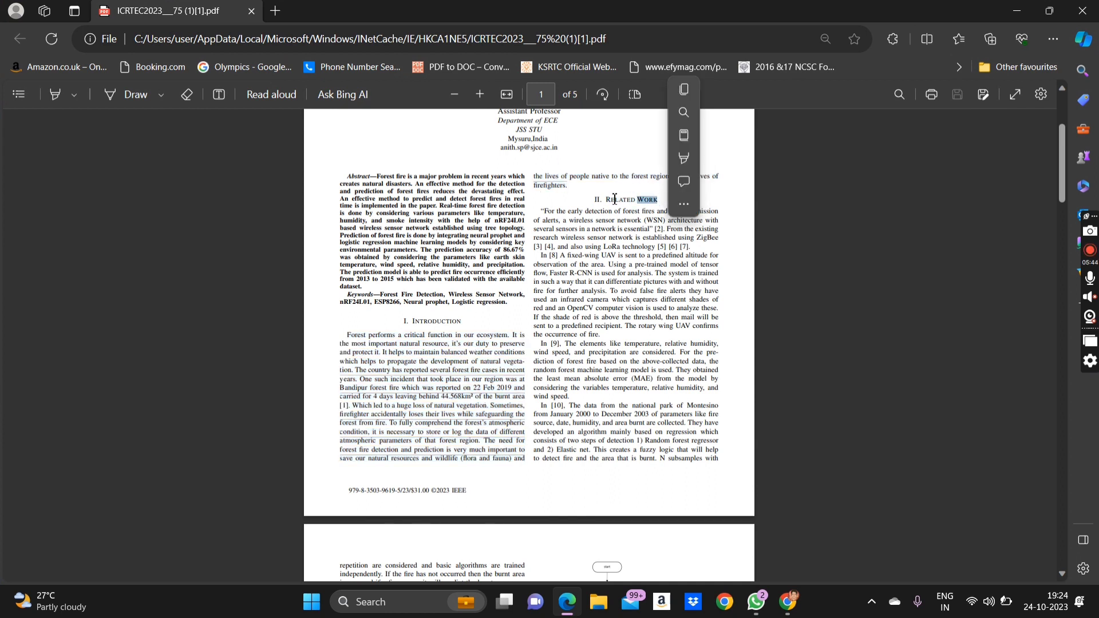
left_click_drag(654, 207, 601, 201)
left_click(660, 202)
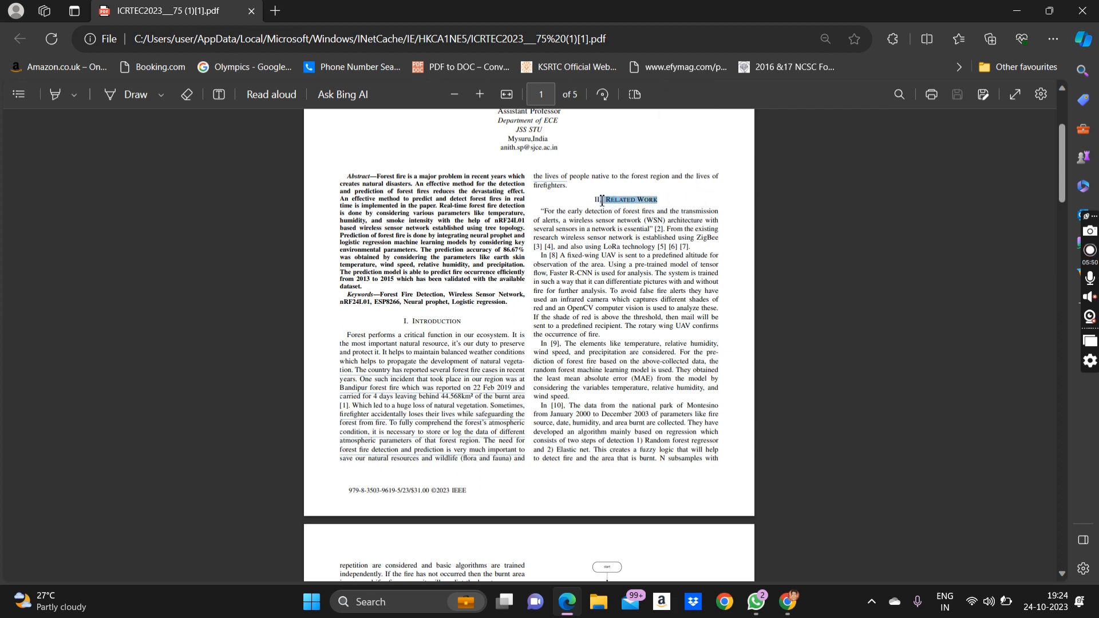
left_click(559, 605)
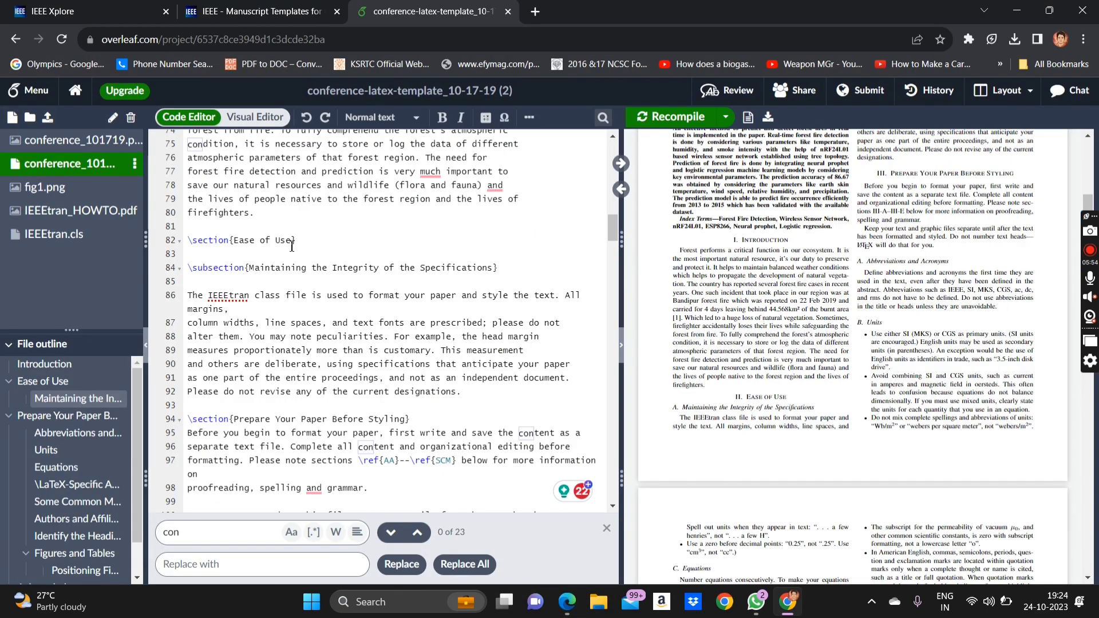
- Paste RELATED WORK over the 'Ease of Use' section title, remove the stray period, and recompile
left_click_drag(292, 241, 234, 240)
type(". RELATED WORK")
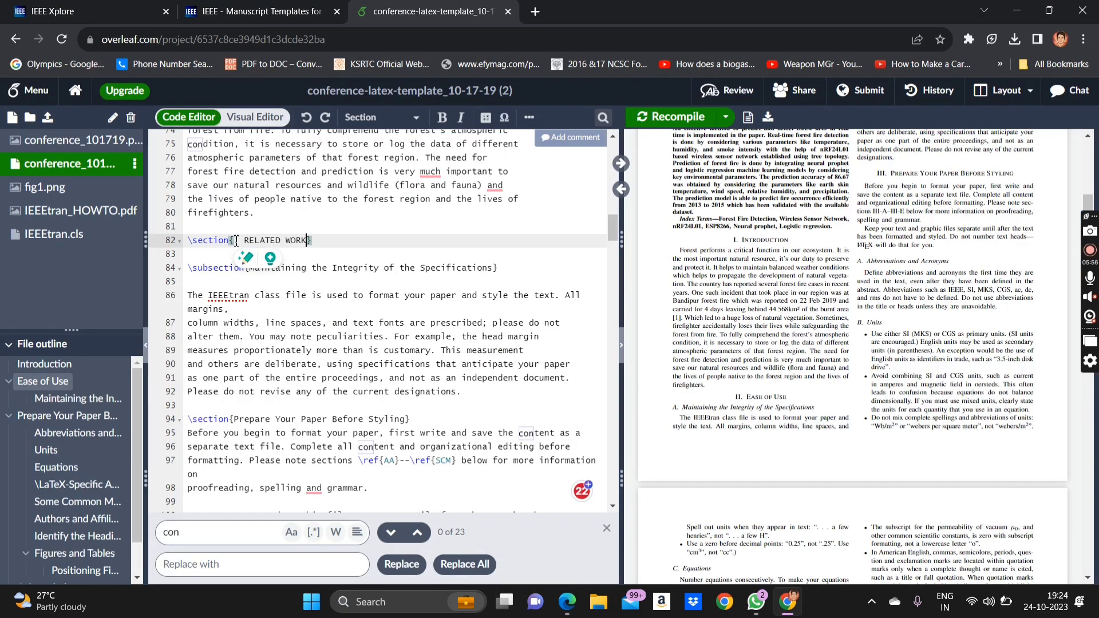
left_click(247, 241)
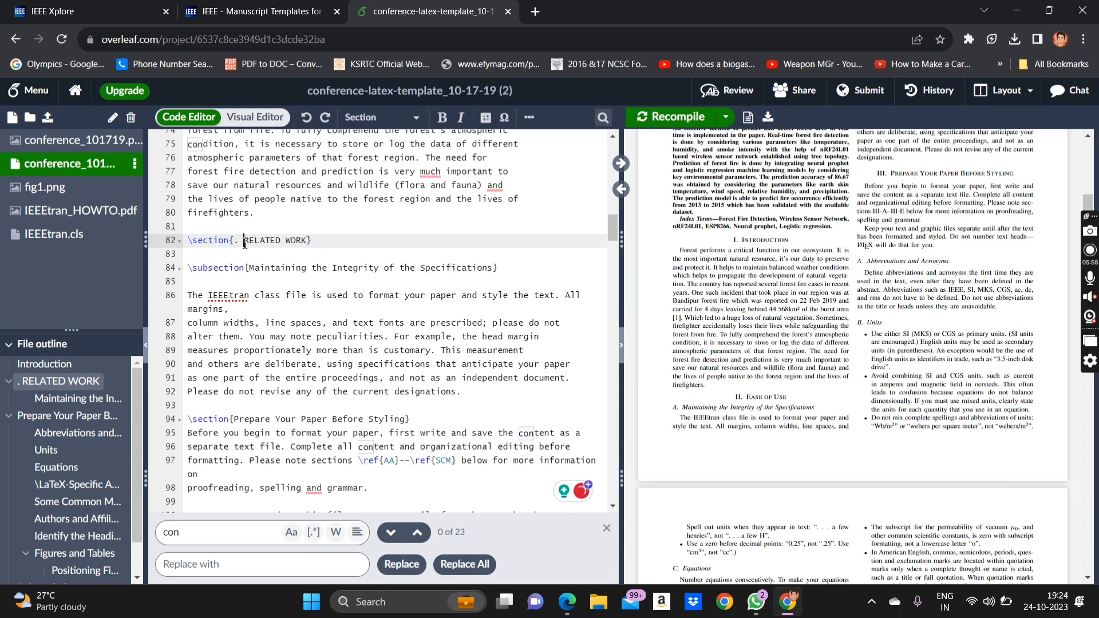
key("BackSpace")
key("BackSpace")
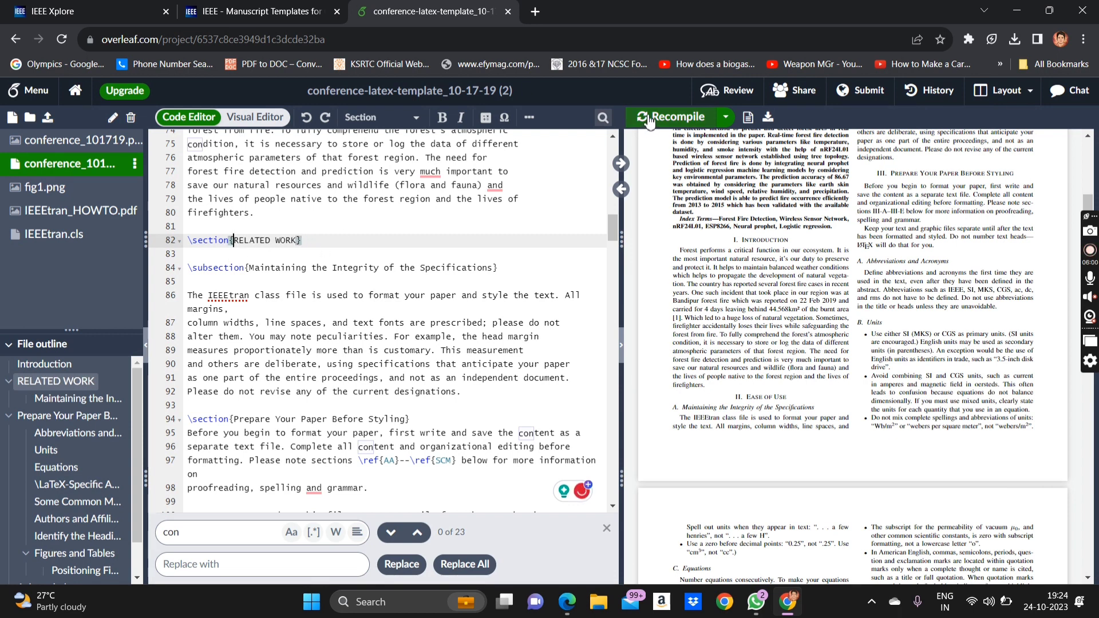
left_click(641, 118)
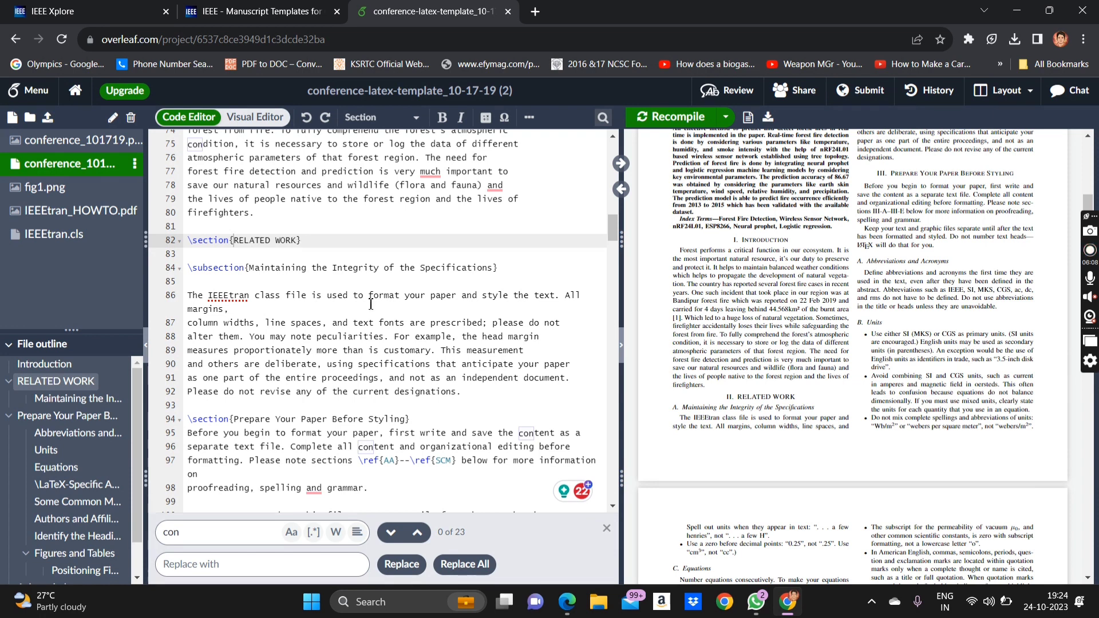
scroll(356, 309, "down", 1)
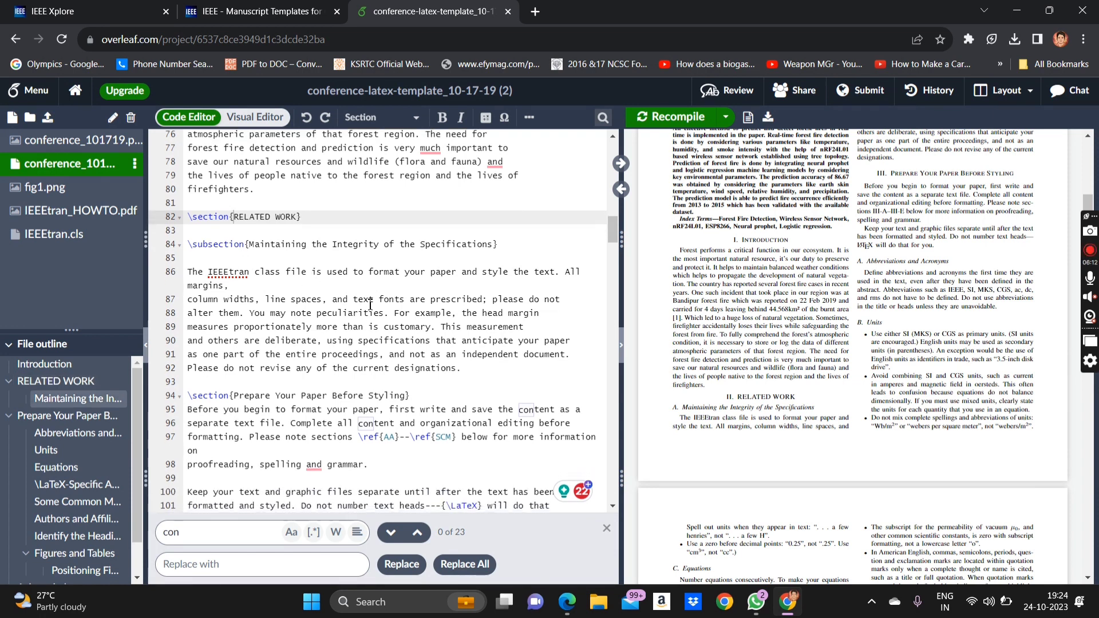
scroll(369, 304, "up", 2)
scroll(797, 298, "up", 2)
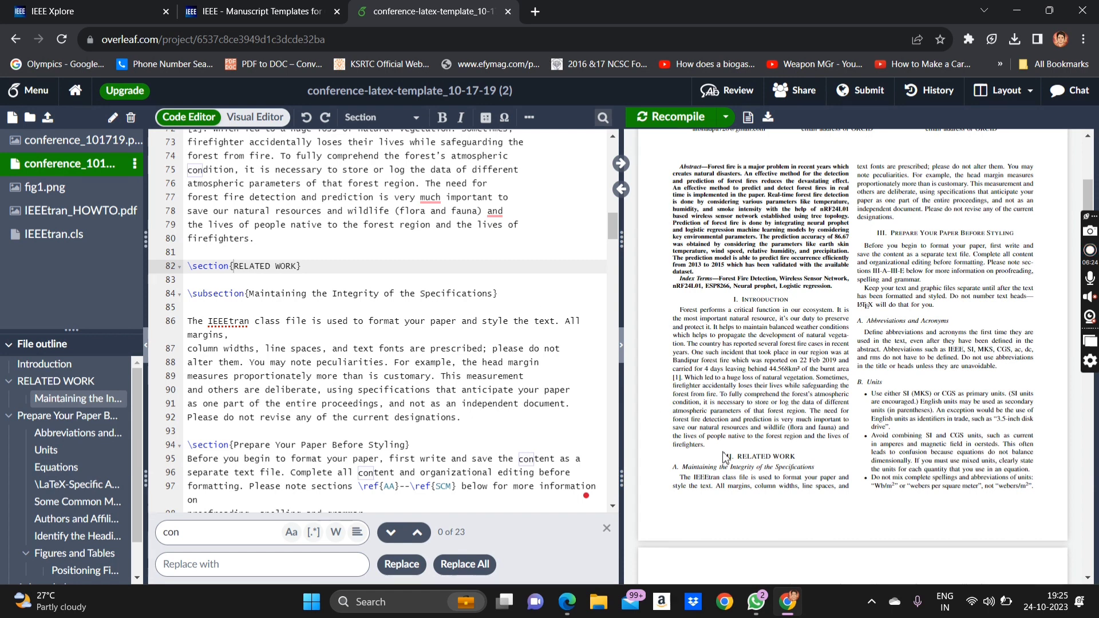
scroll(704, 477, "down", 2)
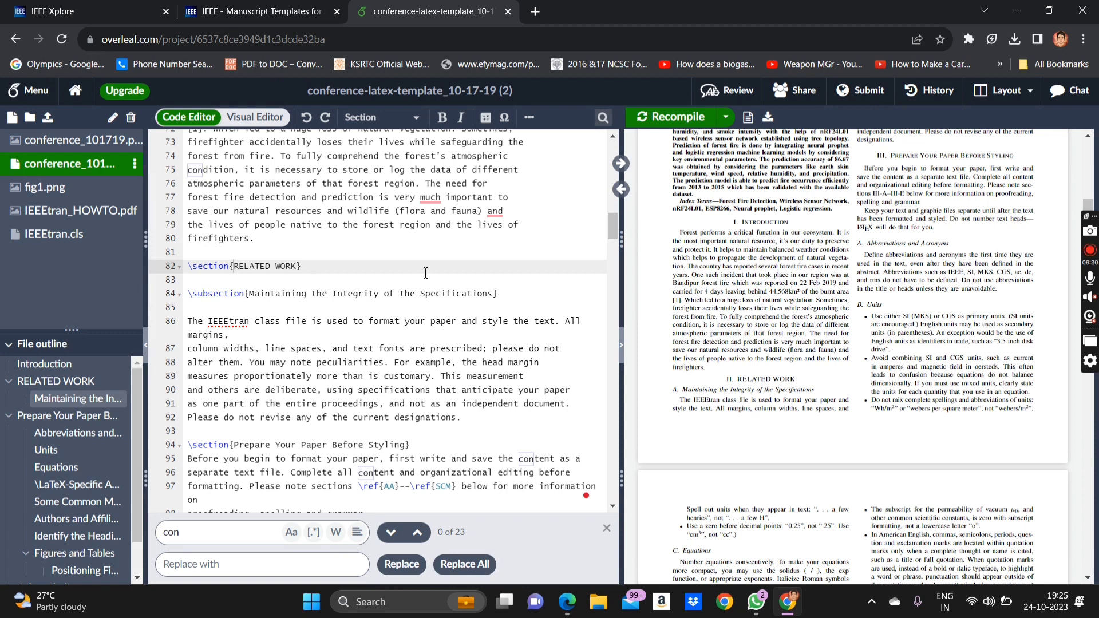
- Duplicate the line 84 subsection heading on a new line below it and recompile
left_click_drag(499, 294, 119, 293)
key("ctrl+c")
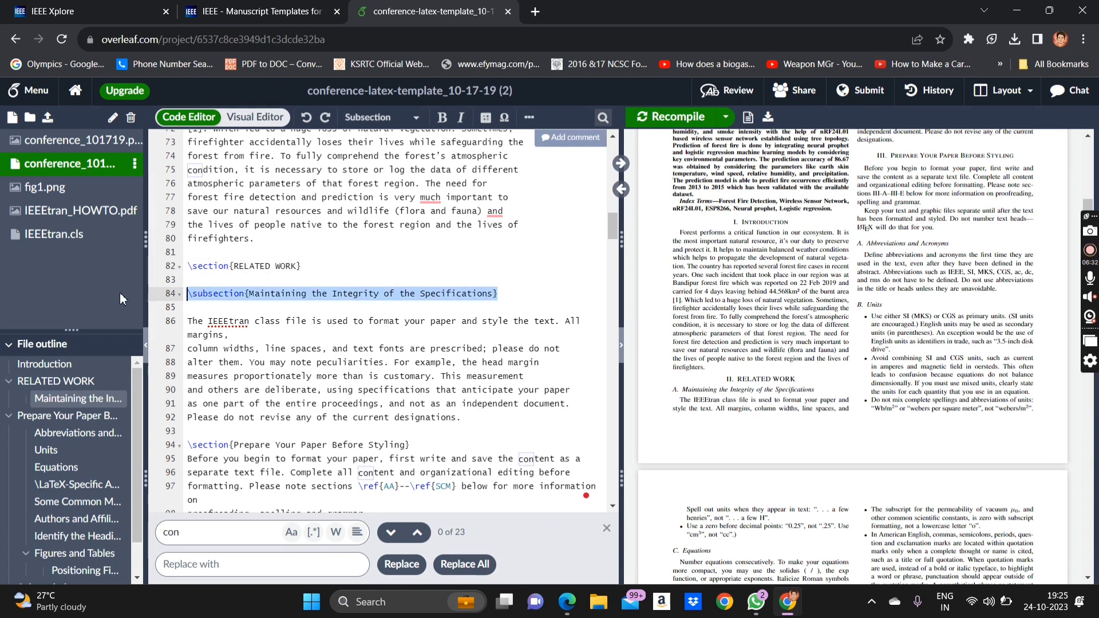
left_click(514, 295)
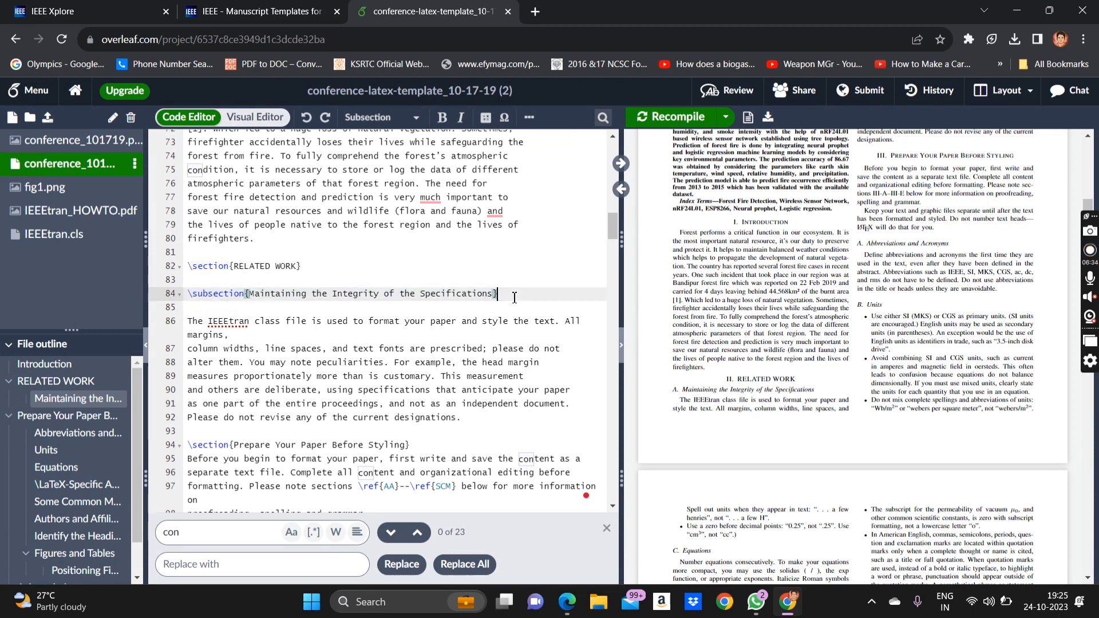
key("Return")
key("ctrl+v")
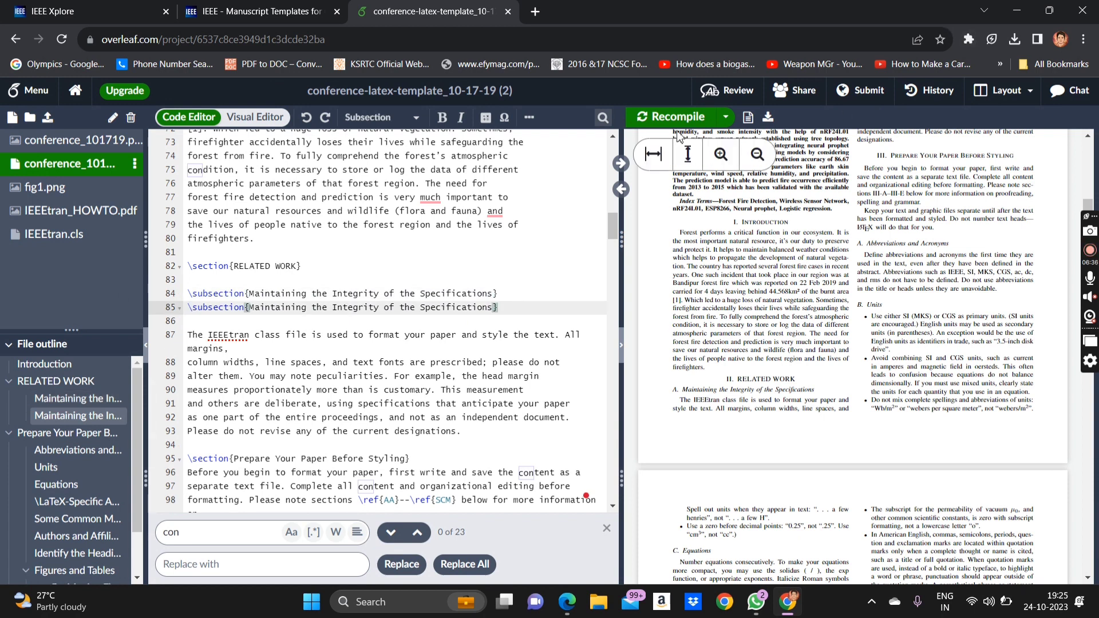
left_click(678, 117)
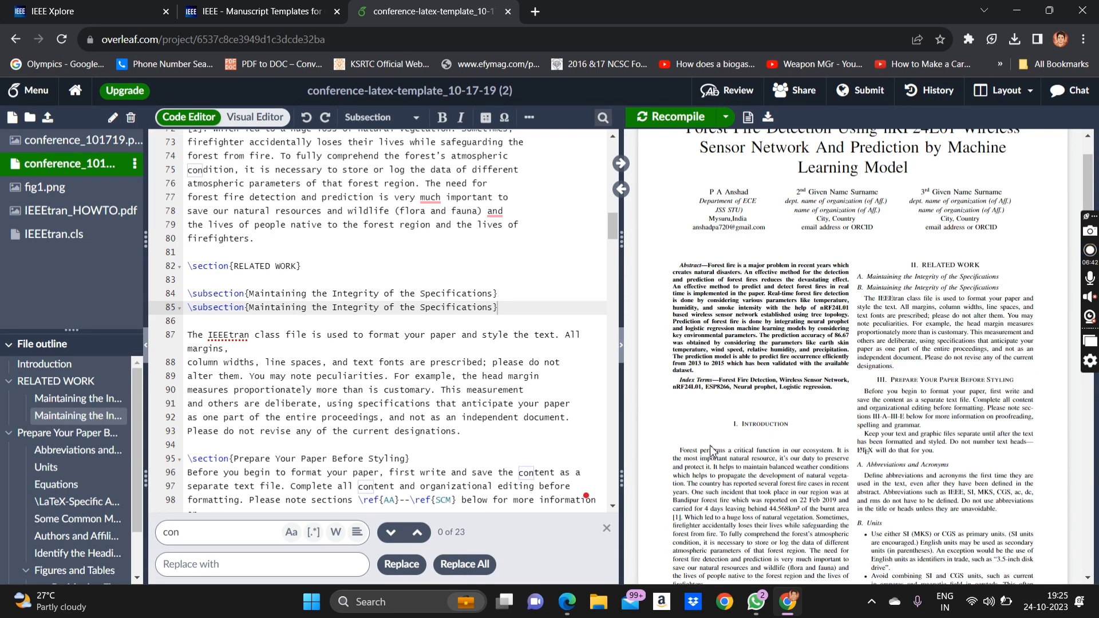
- Trim the duplicate subsection title to 'Maintaining th' and select the template paragraph on lines 87–93
scroll(714, 452, "up", 3)
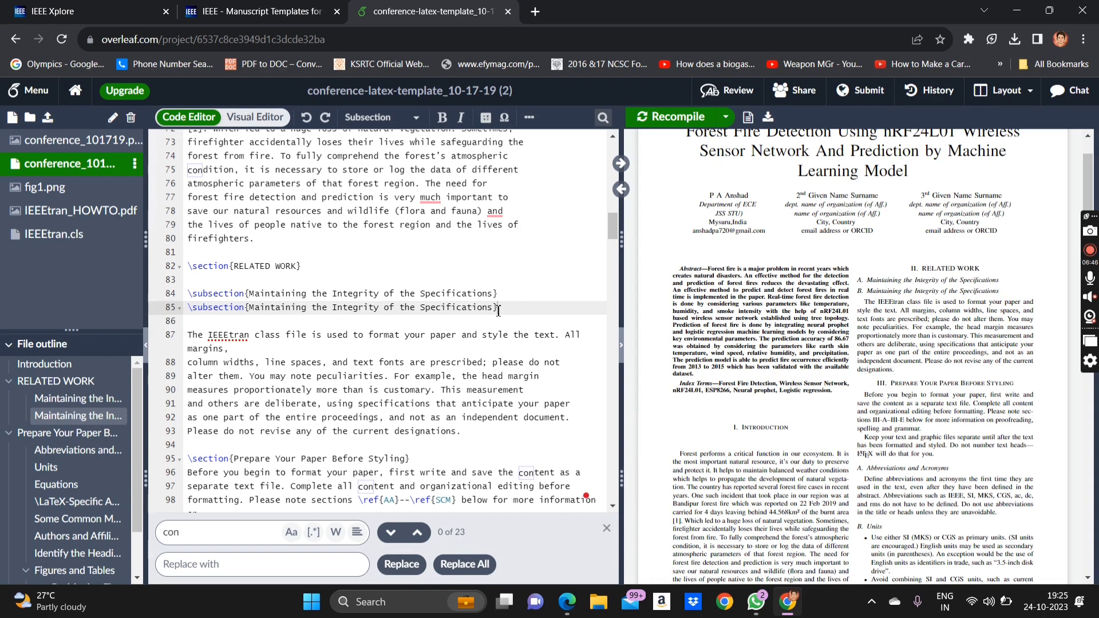
left_click_drag(494, 309, 322, 310)
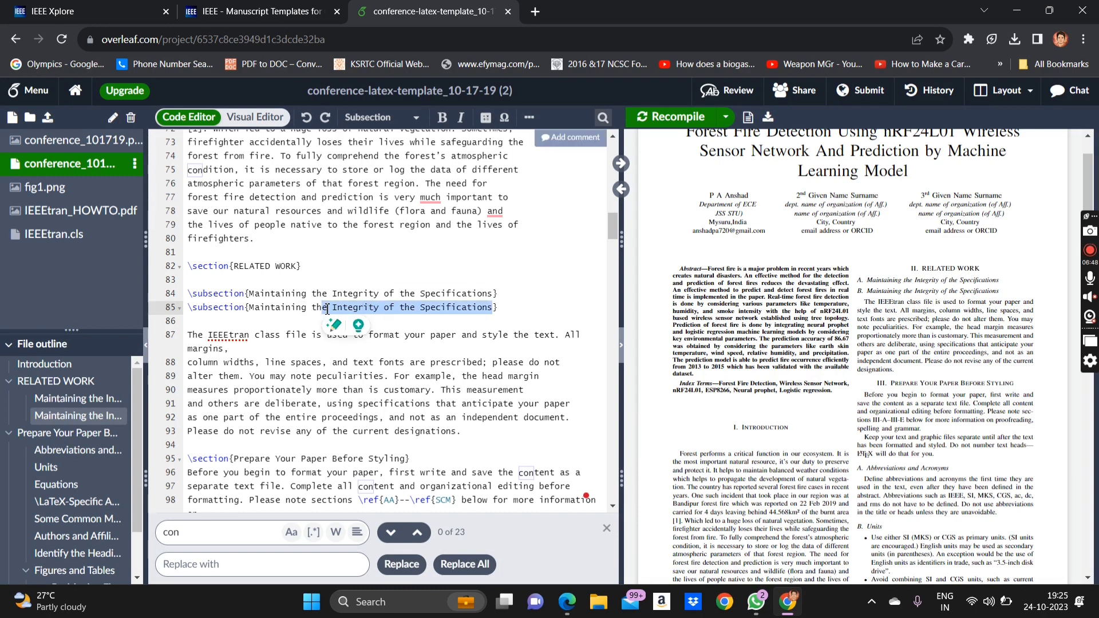
key("BackSpace")
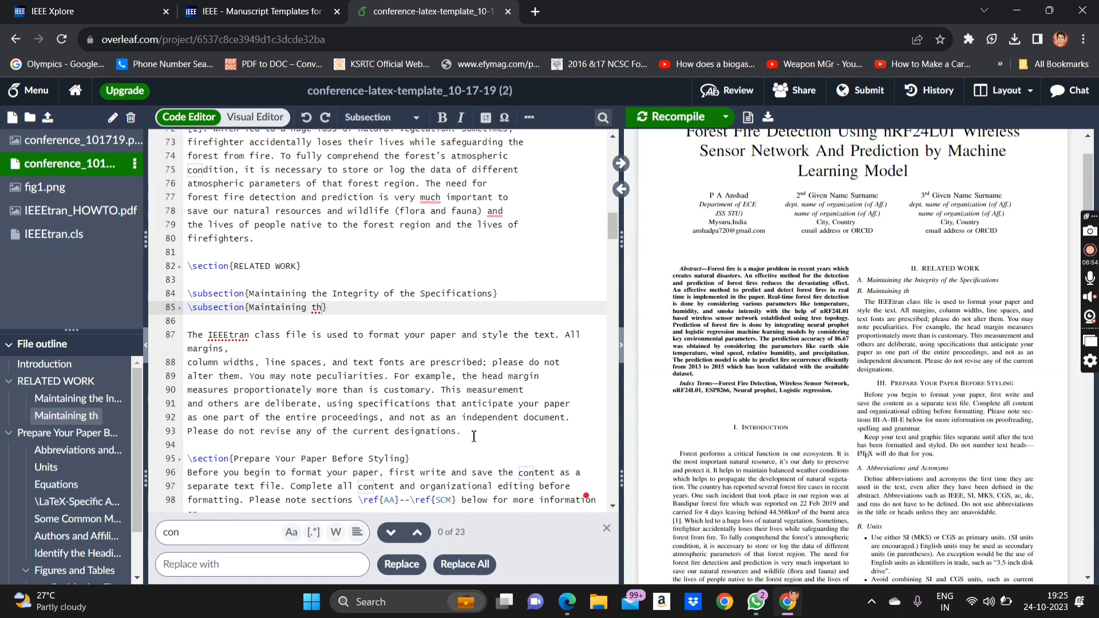
left_click_drag(463, 432, 160, 340)
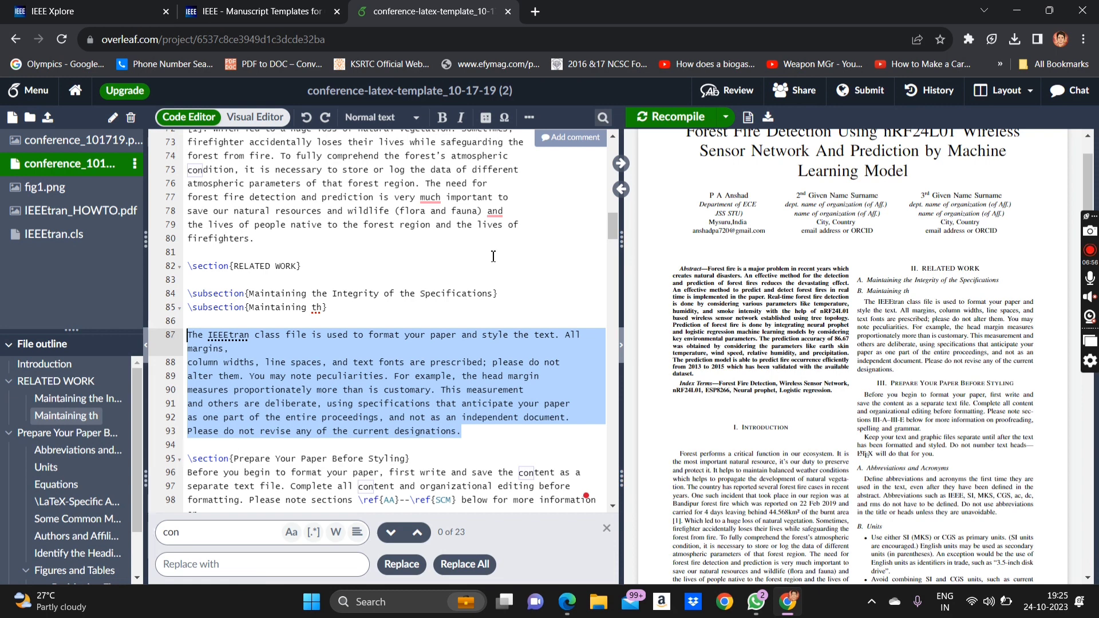
left_click(512, 293)
key("Return")
type("The IEEEtran class file is used to format your paper and style the text. All margins, column widths, line spaces, and text fonts are prescribed; please do not alter them. You may note peculiarities. For example, the head margin measures proportionately more than is customary. This measurement and others are deliberate, using specifications that anticipate your paper as one part of the entire proceedings, and not as an independent document. Please do not revise any of the current designations.")
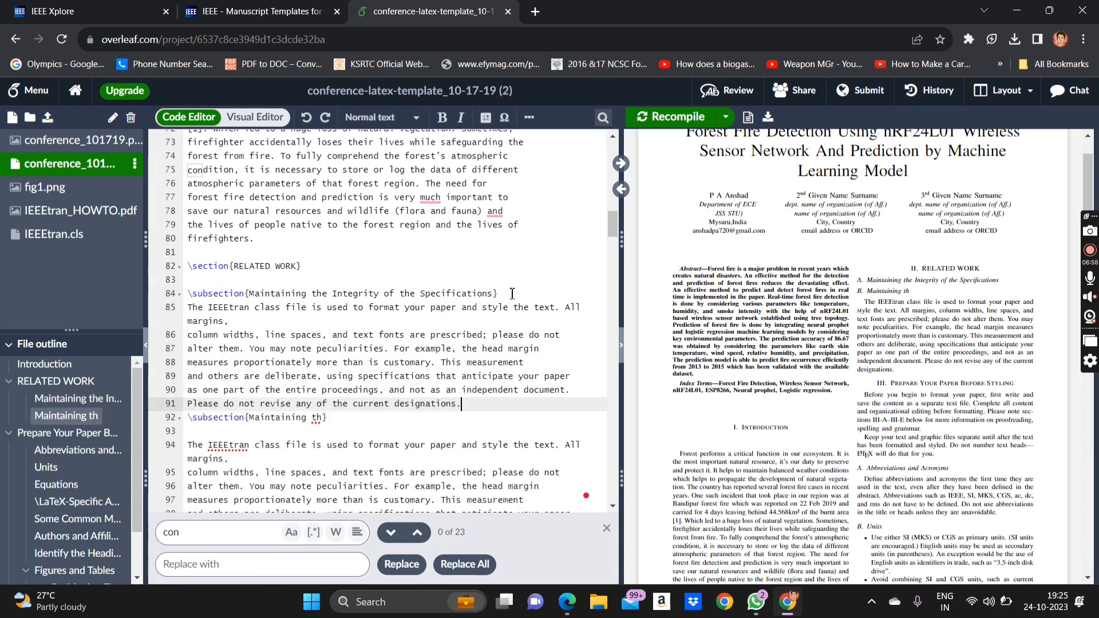
left_click(687, 118)
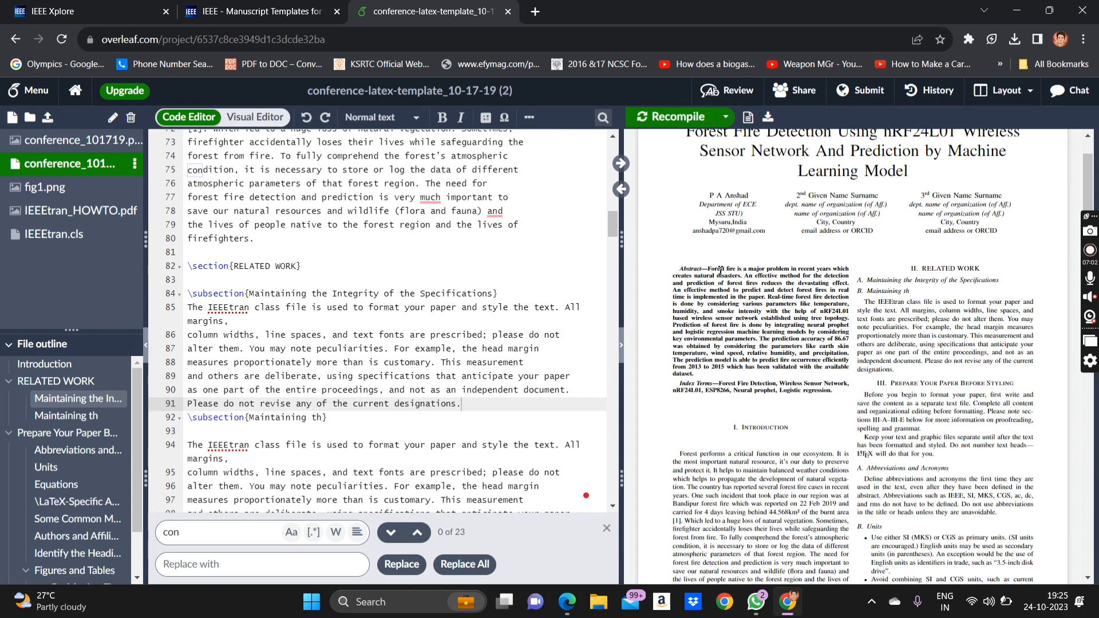
scroll(733, 404, "down", 3)
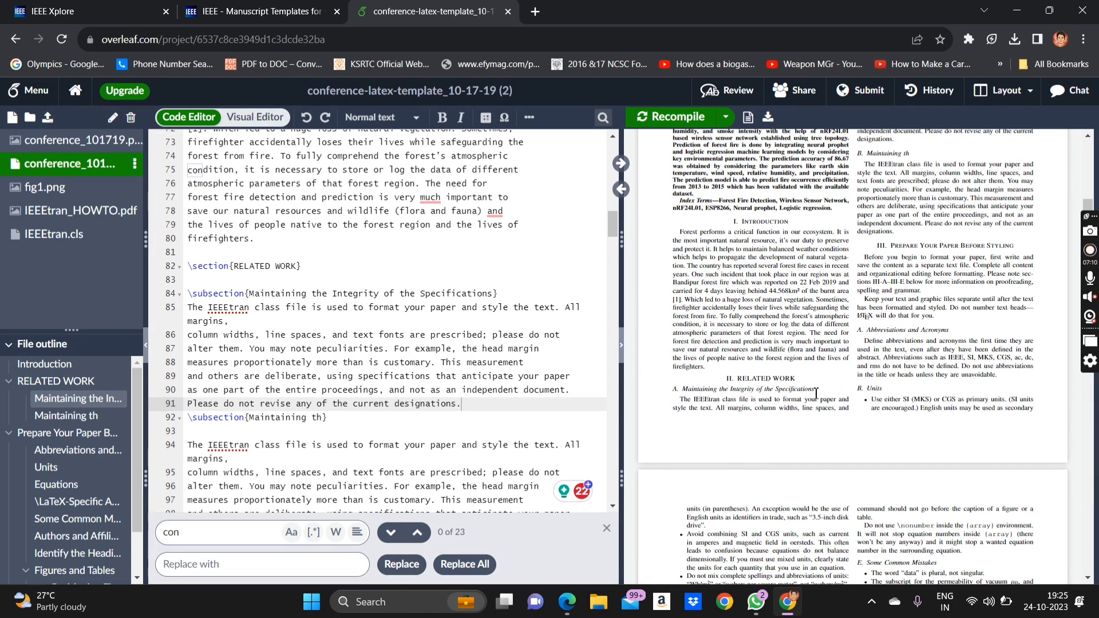
scroll(833, 389, "up", 2)
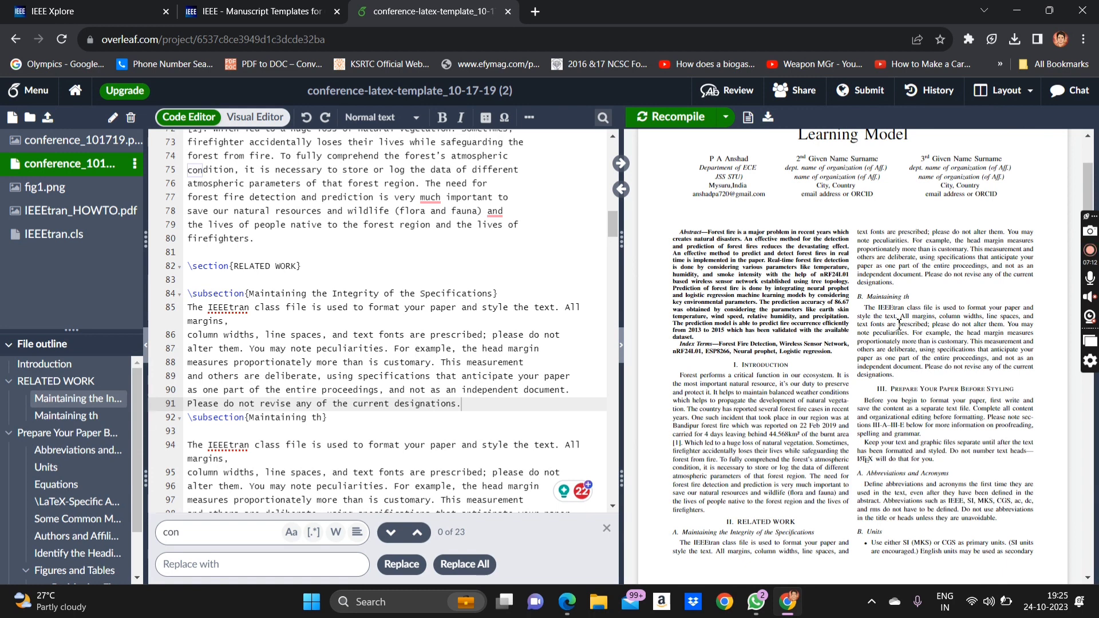
scroll(412, 414, "down", 2)
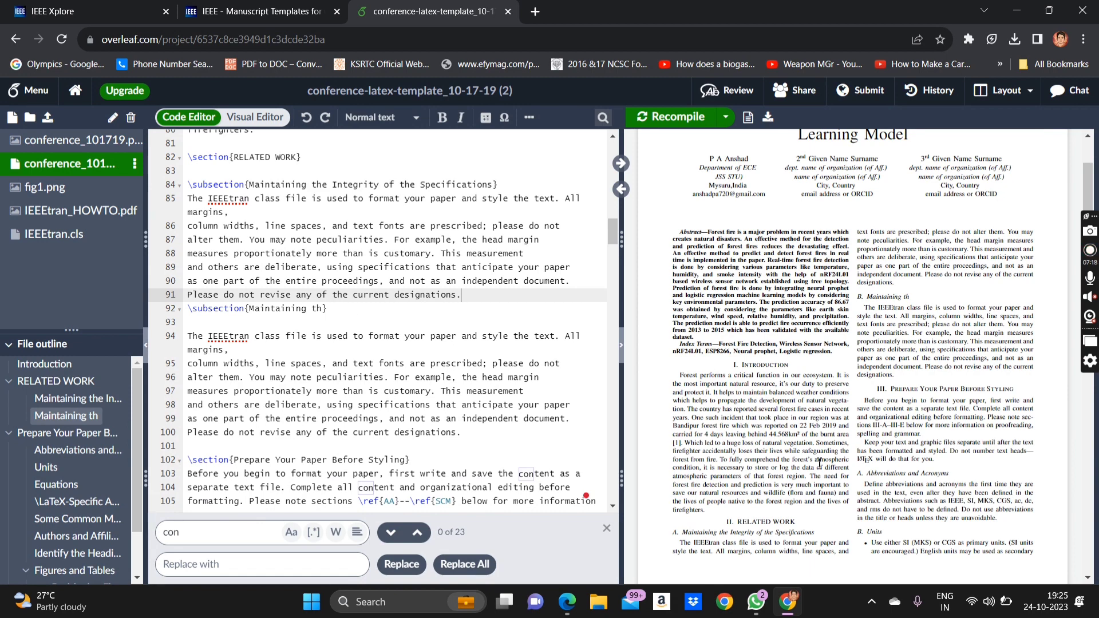
scroll(819, 461, "down", 1)
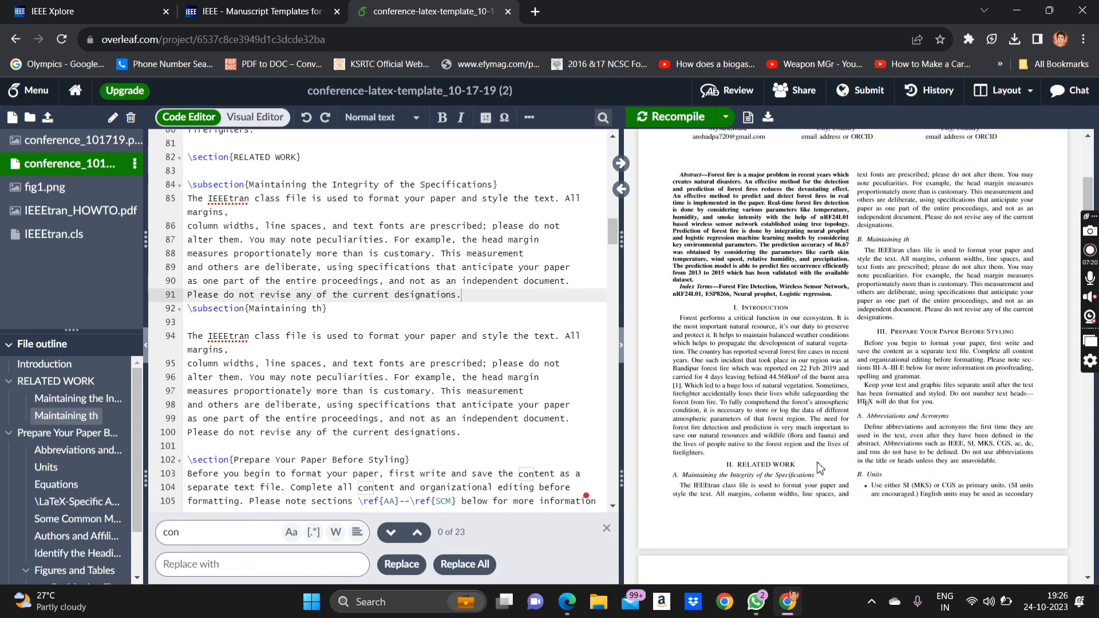
scroll(818, 467, "down", 1)
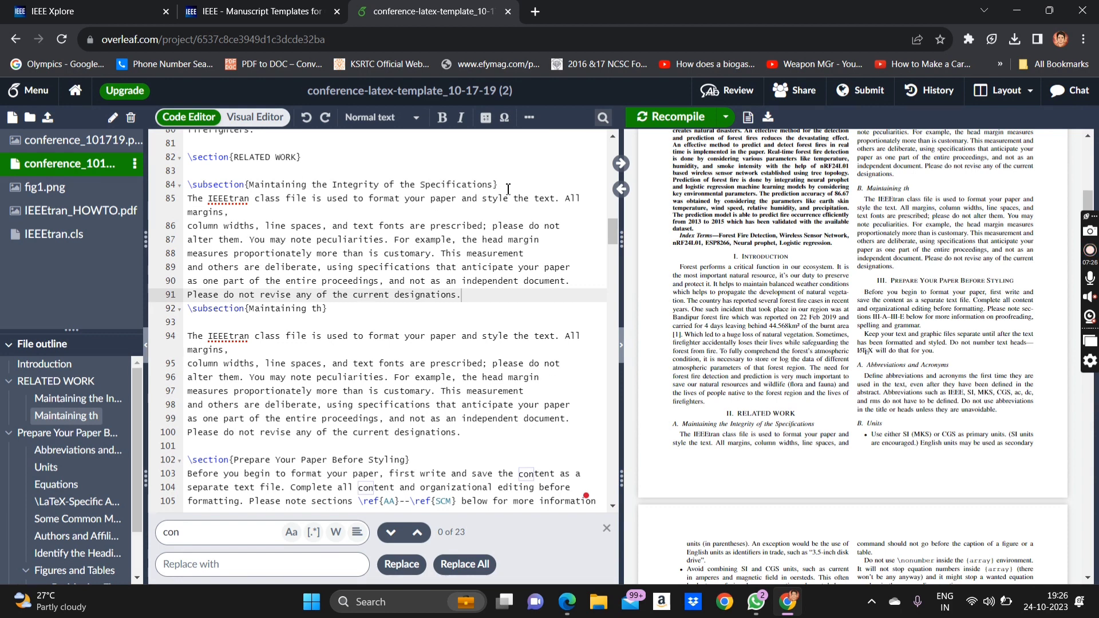
- Add \subsubsection{Maintaining the Integrity of the Specifications} beneath 'Maintaining th', removing leftover text, and recompile
left_click_drag(504, 188, 182, 192)
key("ctrl+c")
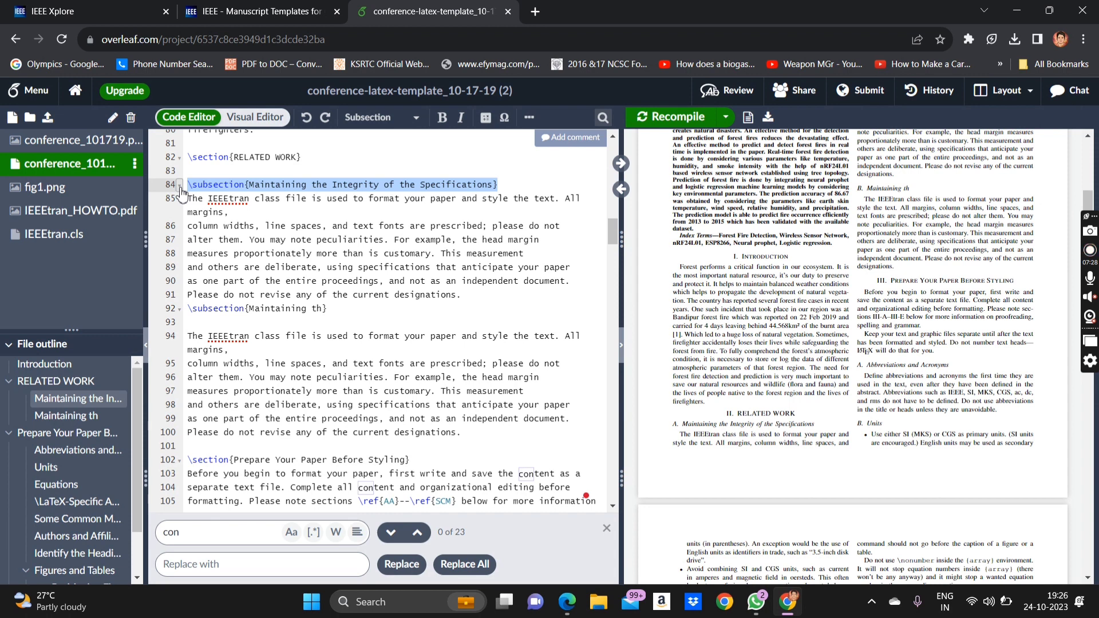
left_click(339, 309)
key("Return")
key("ctrl+v")
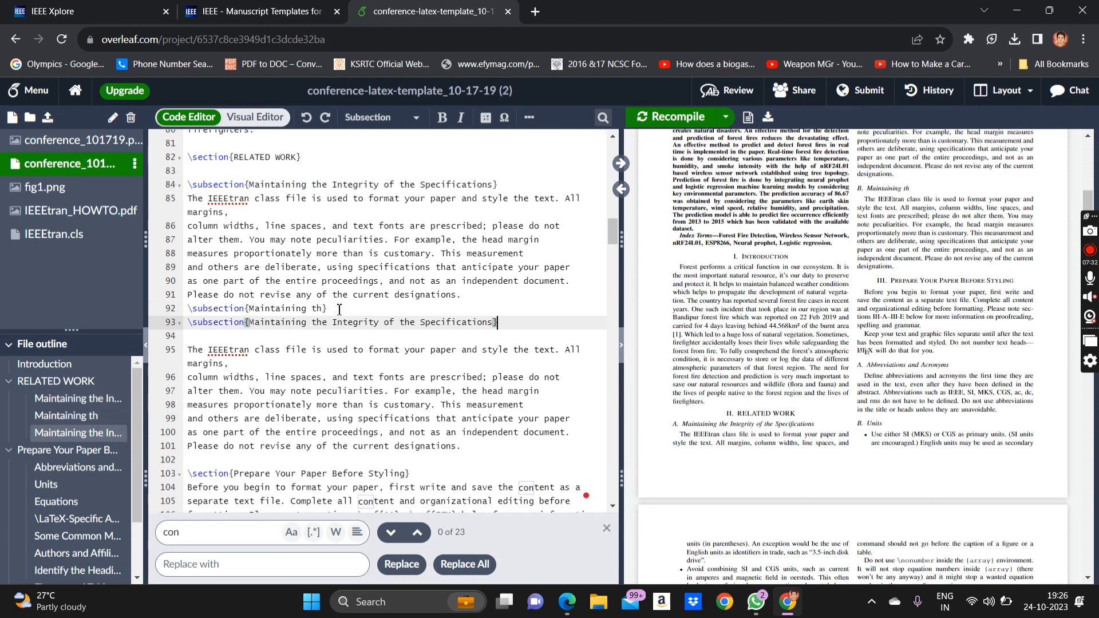
left_click(203, 323)
type("sub")
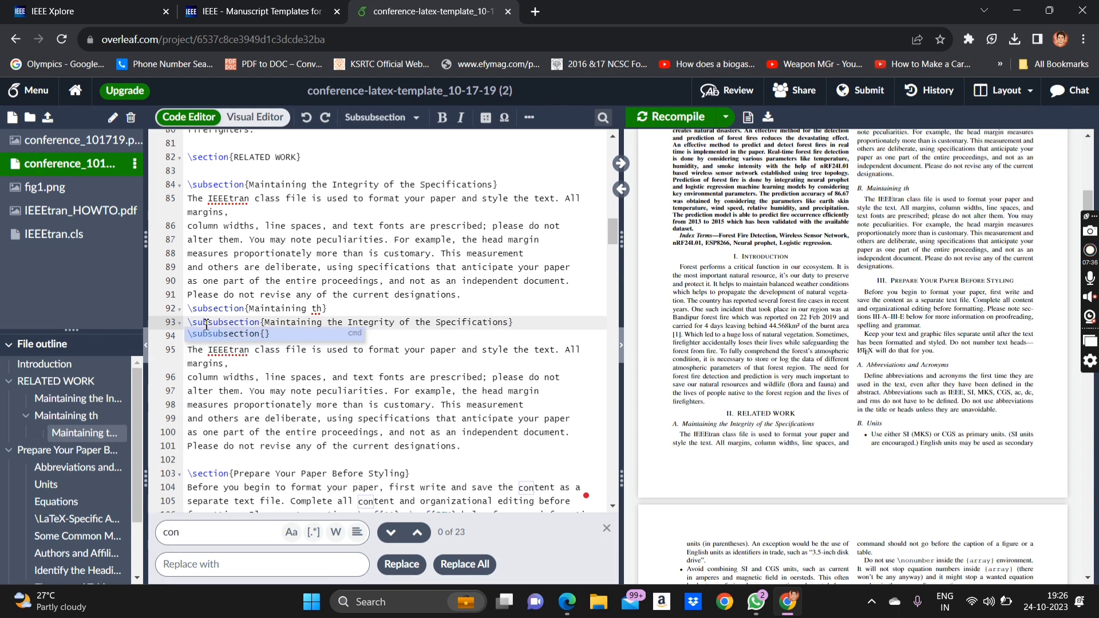
key("Return")
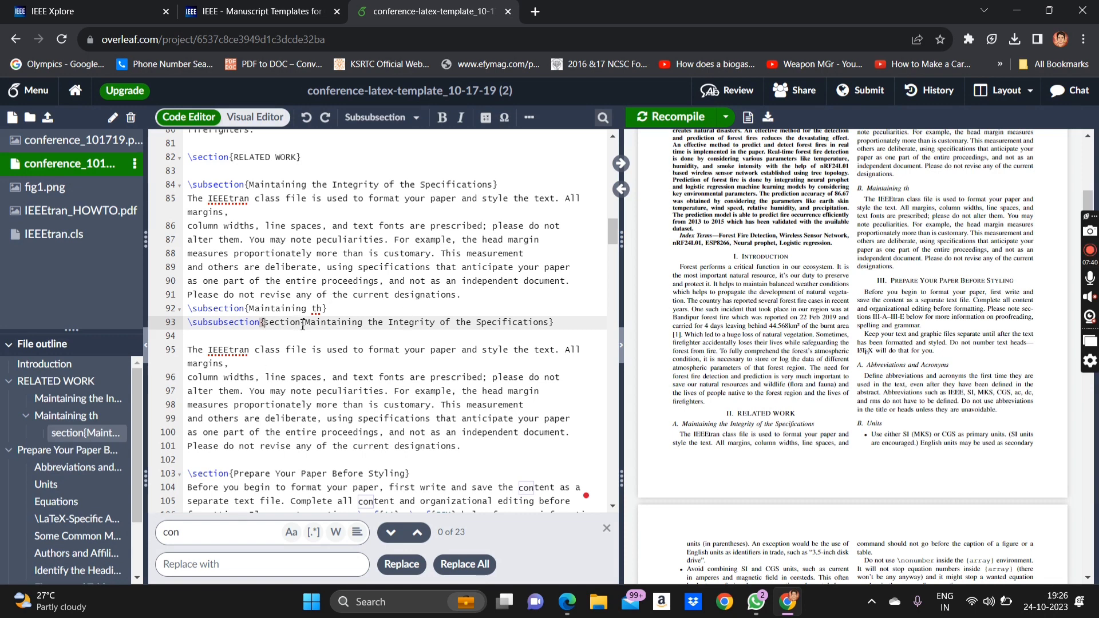
left_click_drag(301, 325, 259, 326)
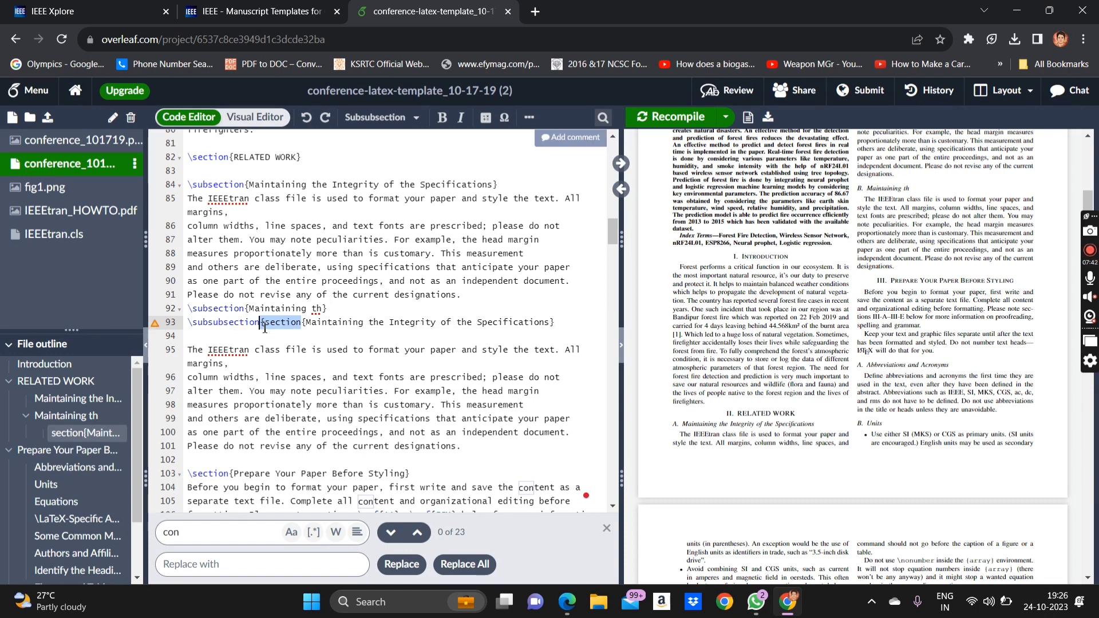
key("BackSpace")
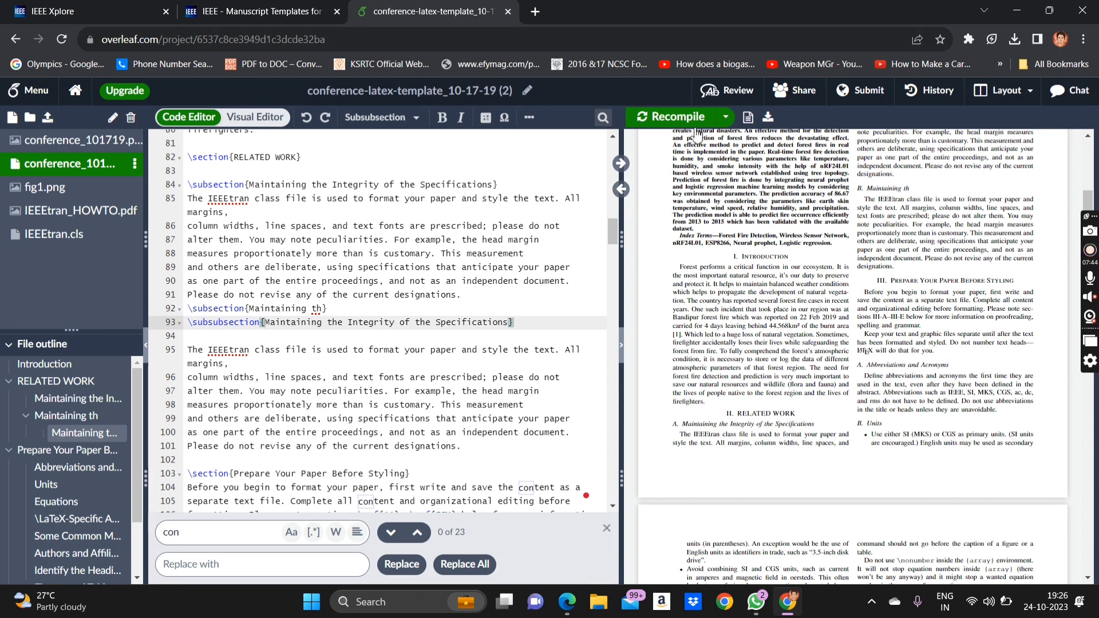
left_click(663, 119)
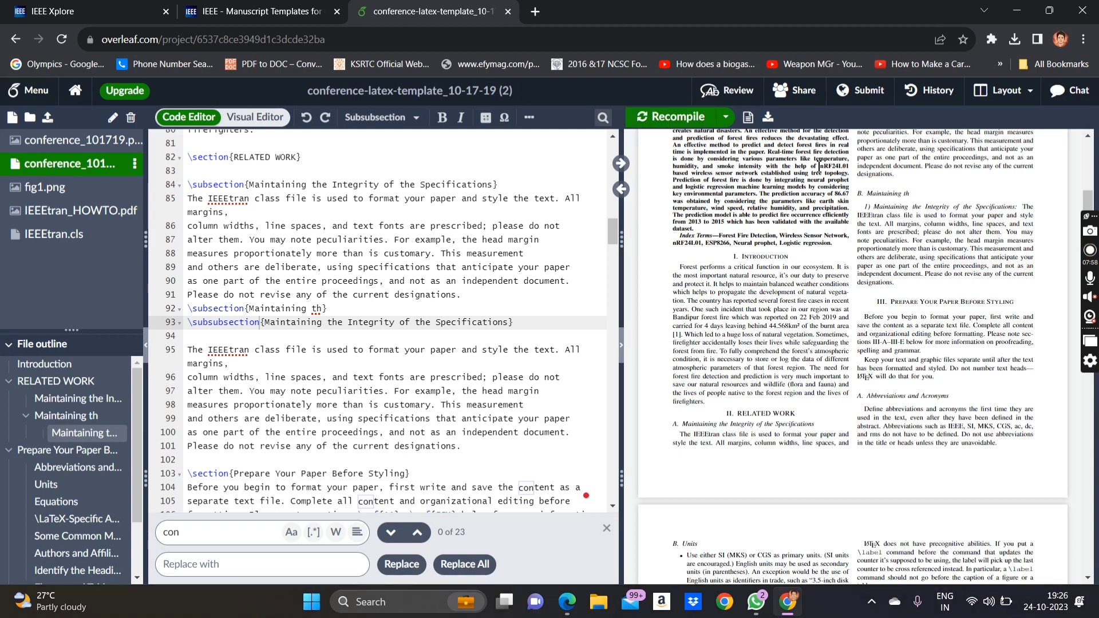
- Scroll through the compiled preview and code to check the new subsubsection under B. Maintaining th
scroll(829, 331, "up", 4)
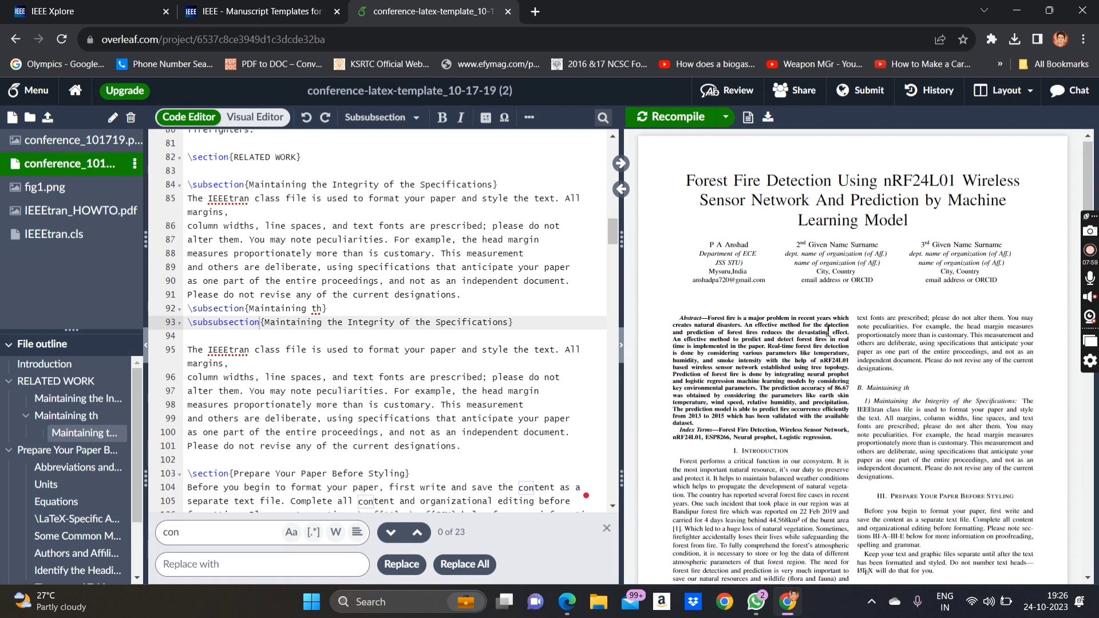
scroll(828, 331, "down", 2)
scroll(711, 463, "down", 1)
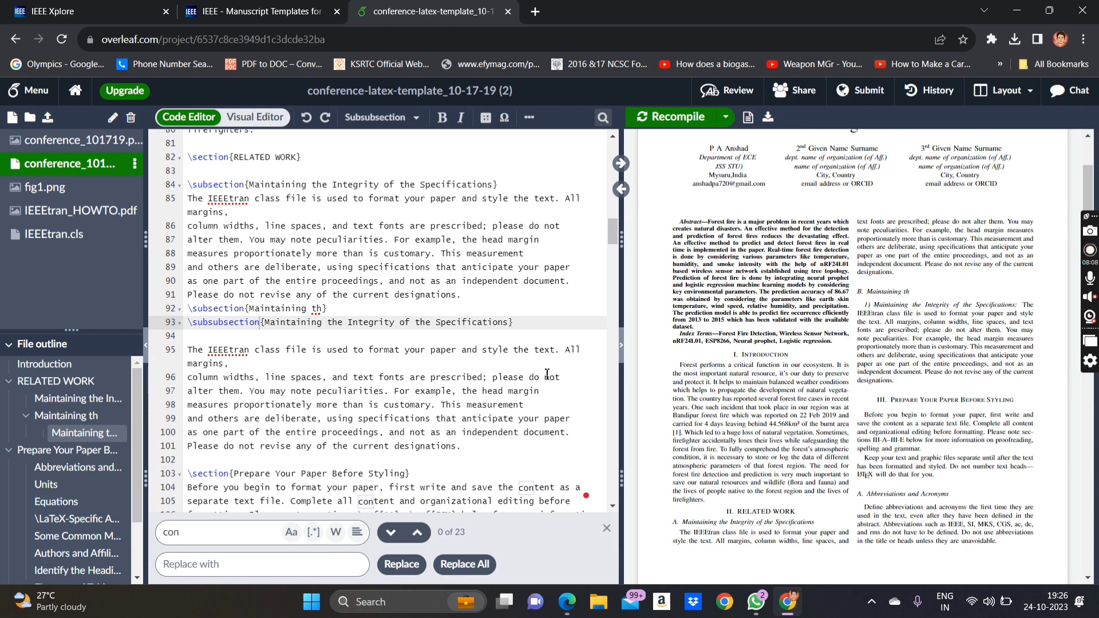
scroll(547, 374, "down", 2)
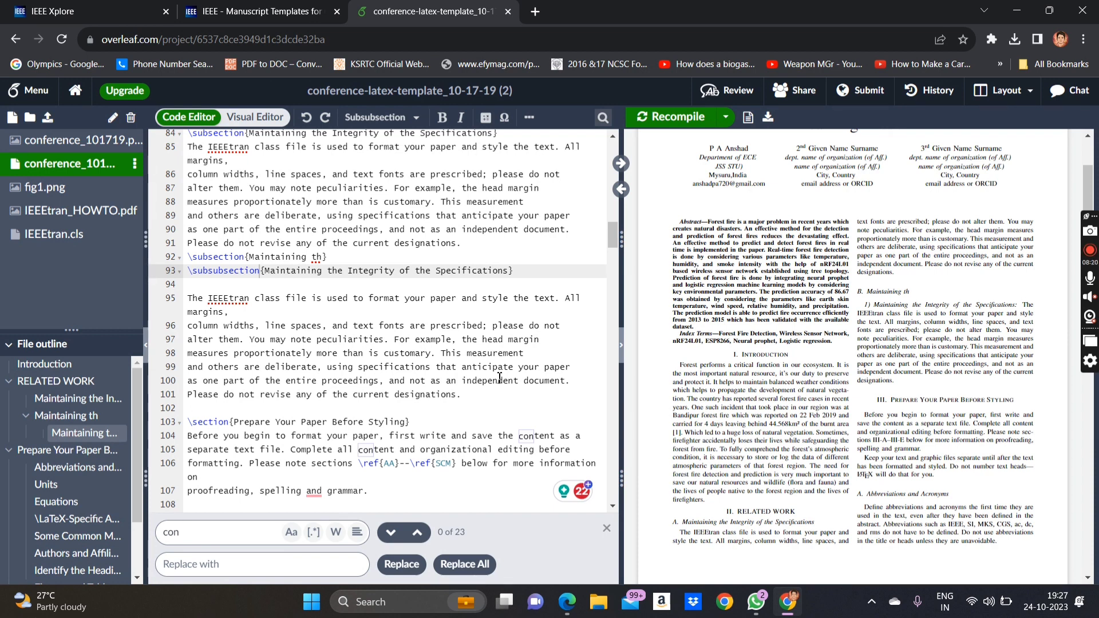
scroll(793, 409, "down", 7)
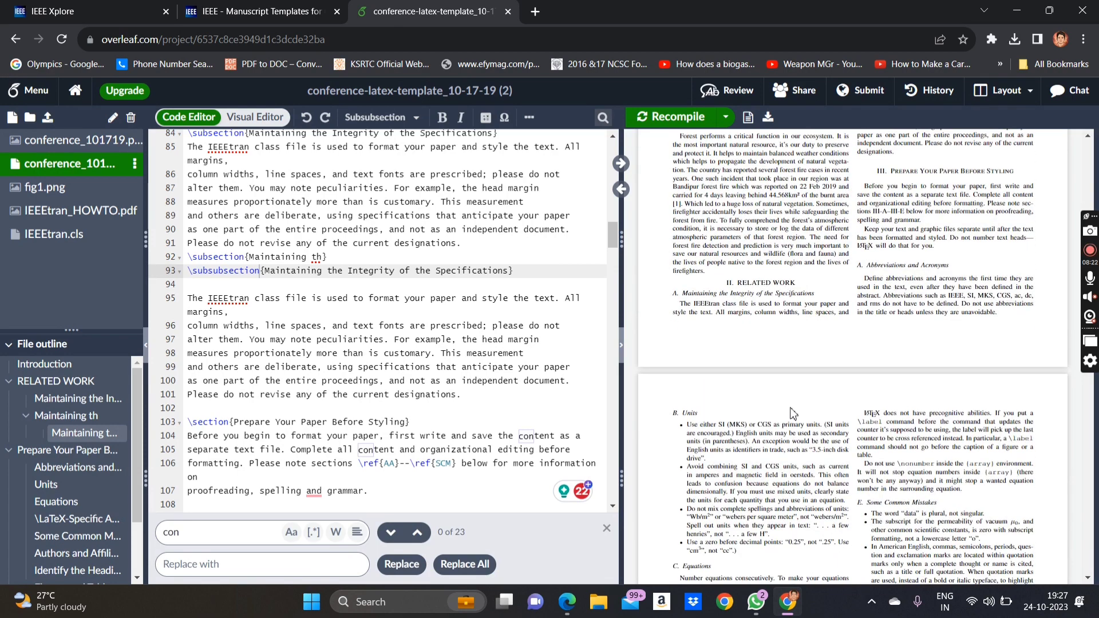
scroll(792, 410, "down", 1)
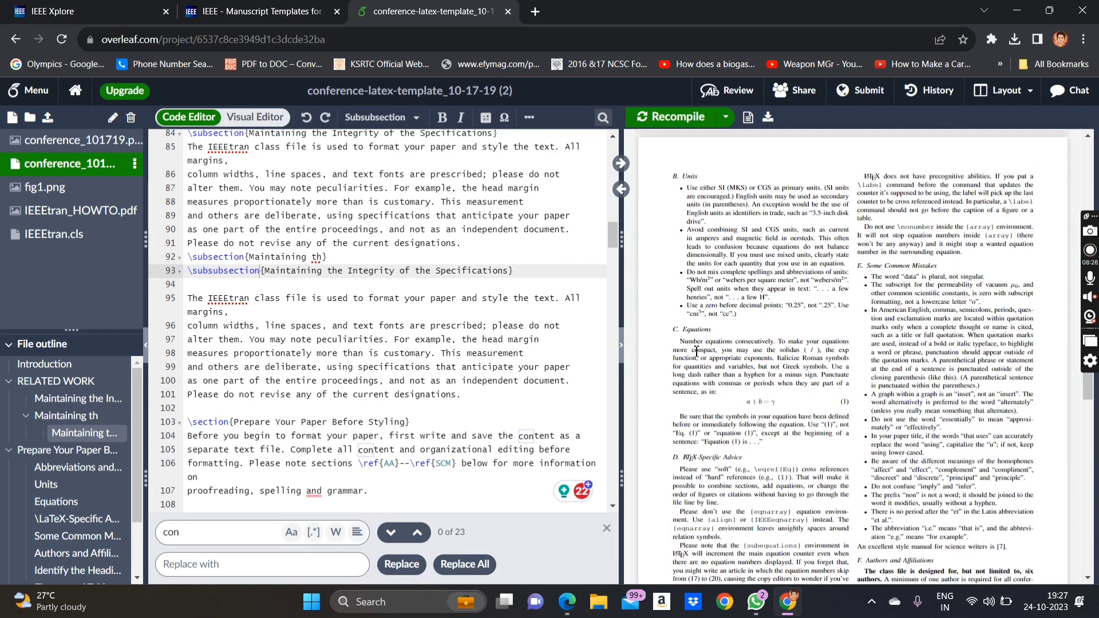
scroll(695, 353, "down", 3)
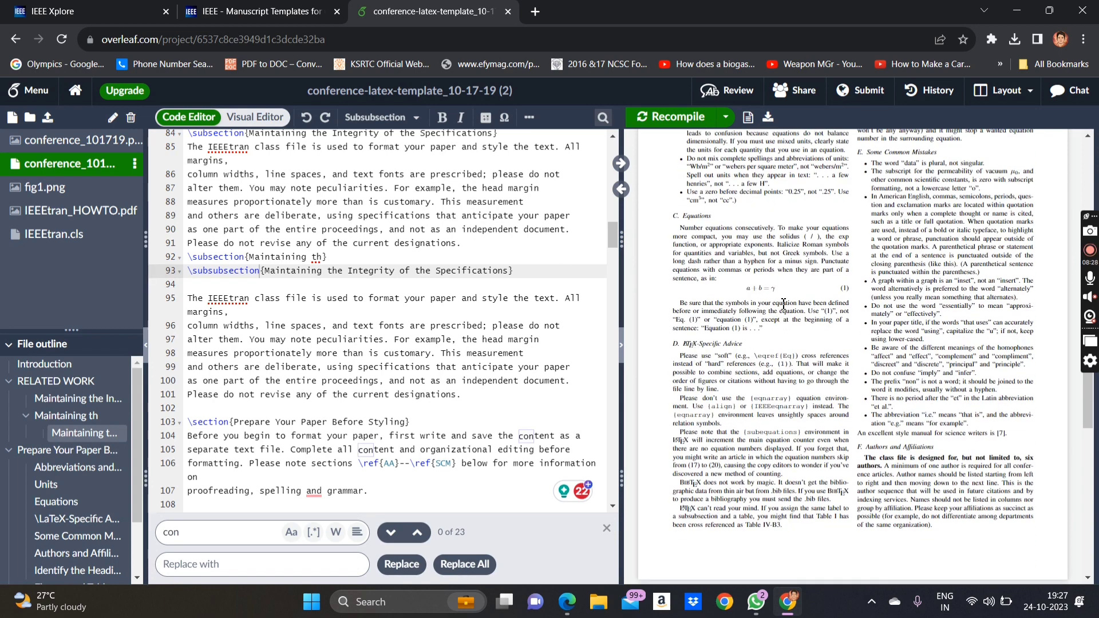
scroll(798, 395, "down", 10)
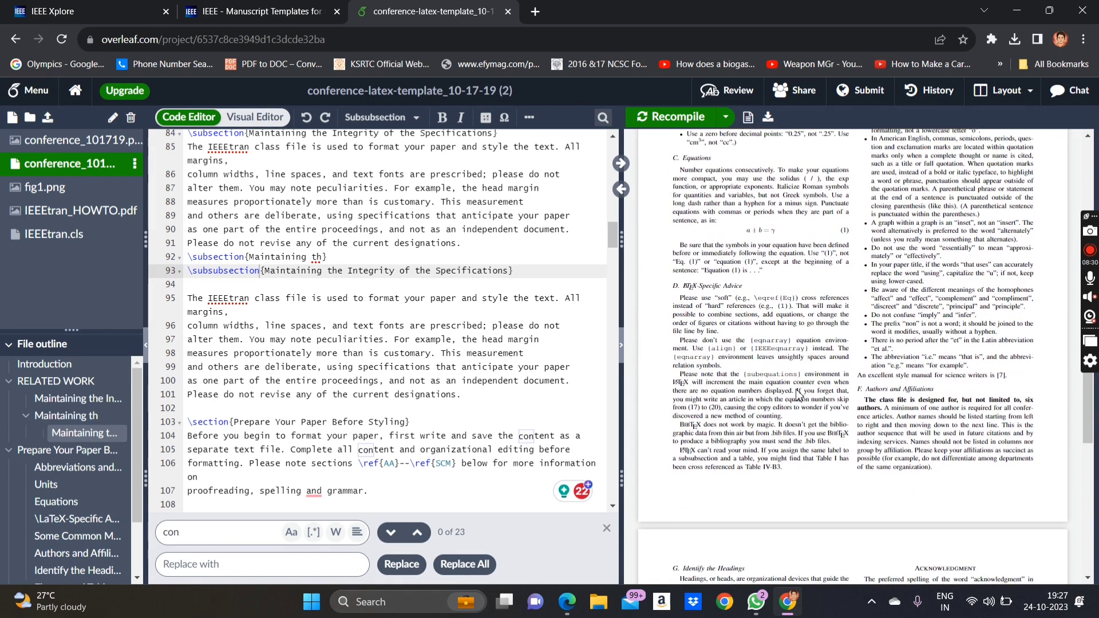
scroll(797, 391, "down", 1)
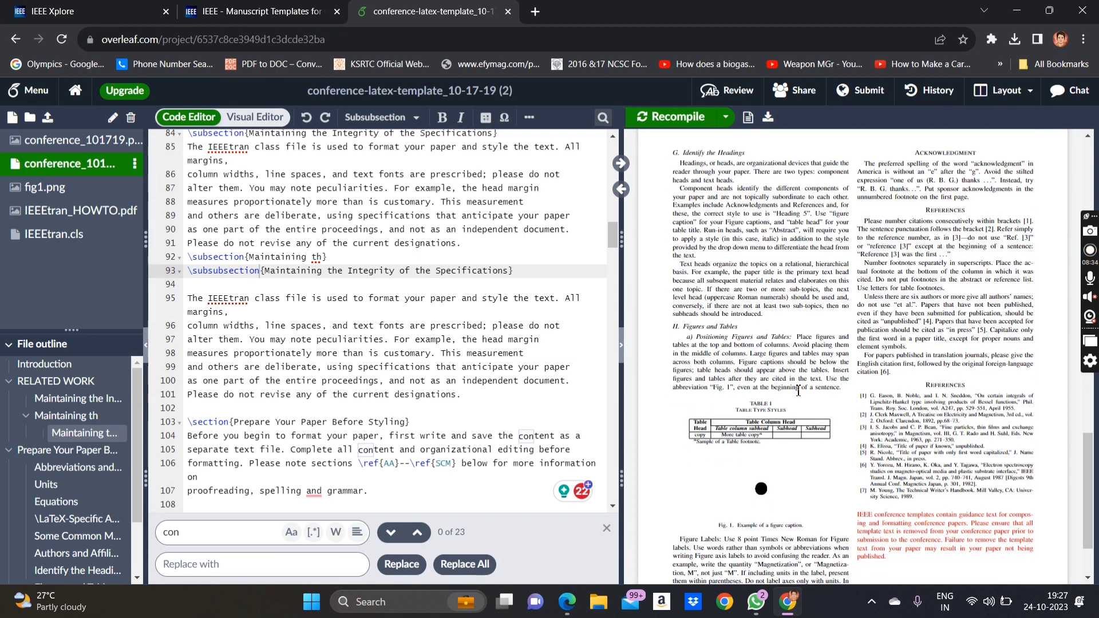
scroll(805, 527, "down", 2)
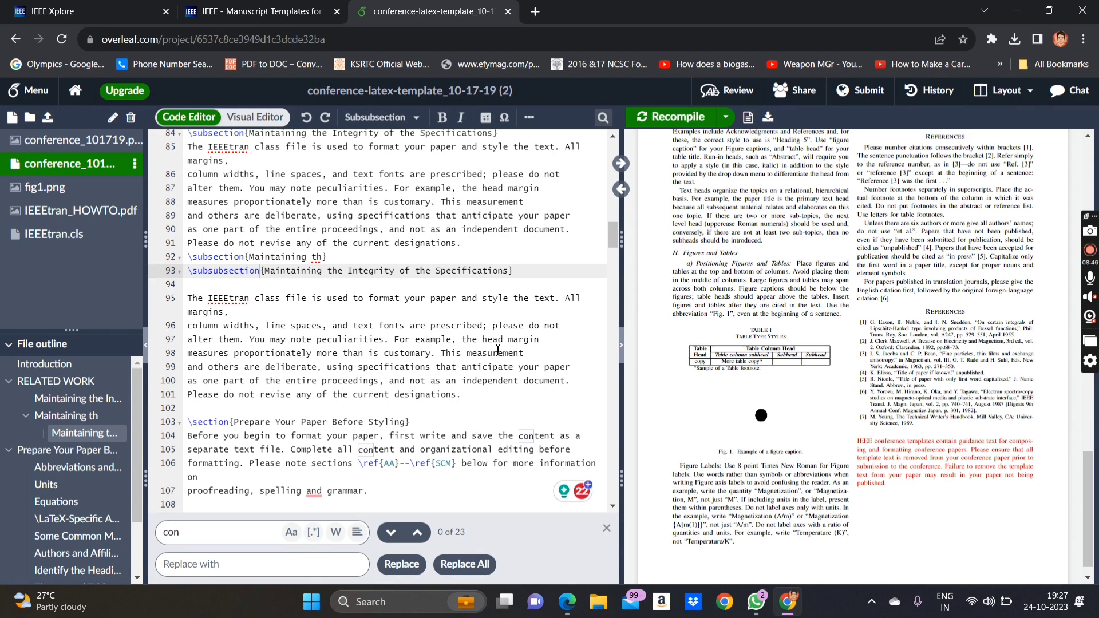
scroll(497, 350, "up", 15)
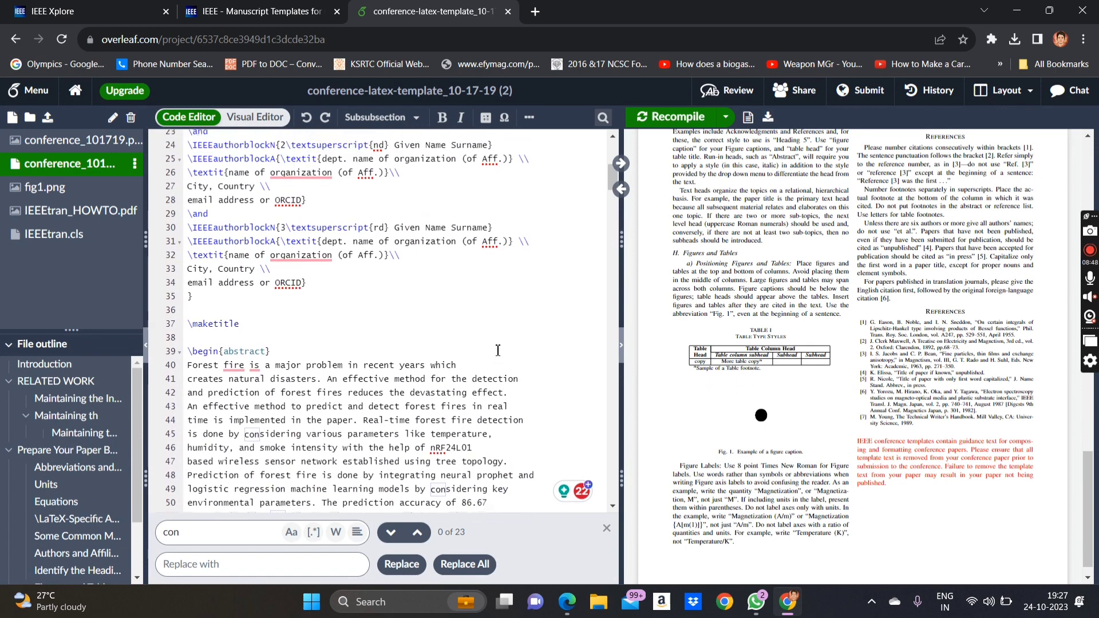
scroll(497, 350, "up", 5)
- Download the compiled paper as conference_latex_template_10_17_19__2_.pdf and open it from the downloads bubble
scroll(818, 186, "up", 10)
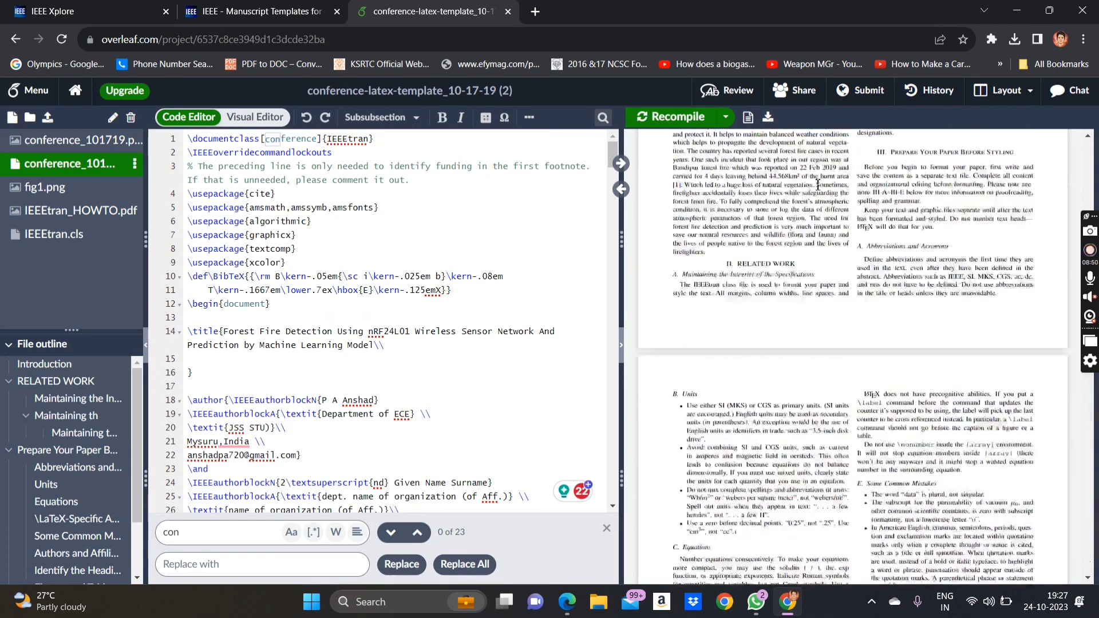
scroll(818, 186, "up", 5)
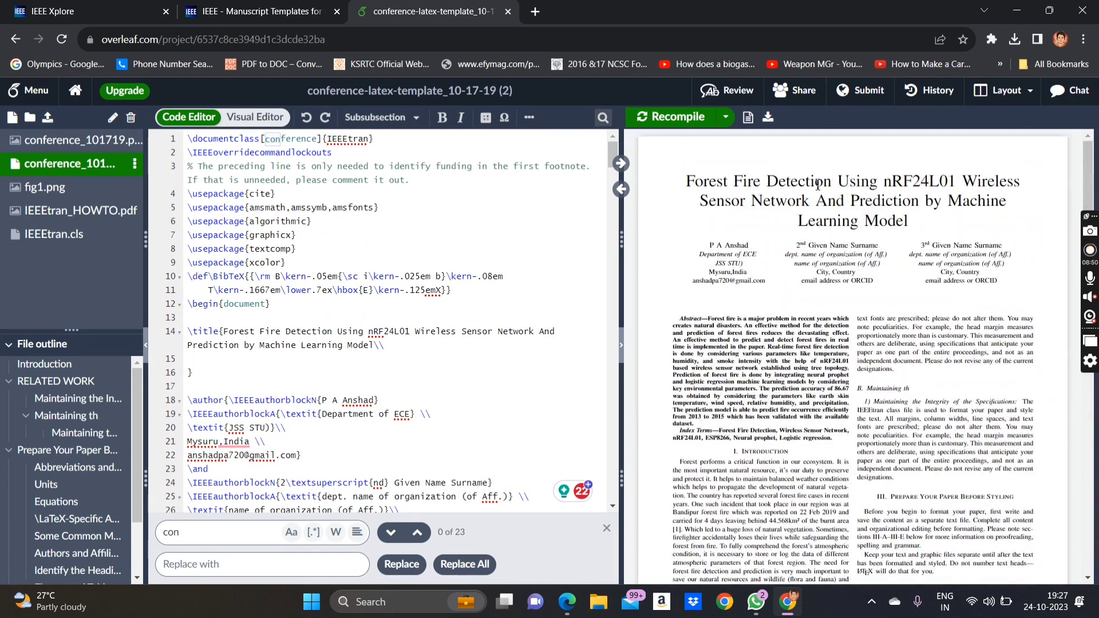
left_click(770, 120)
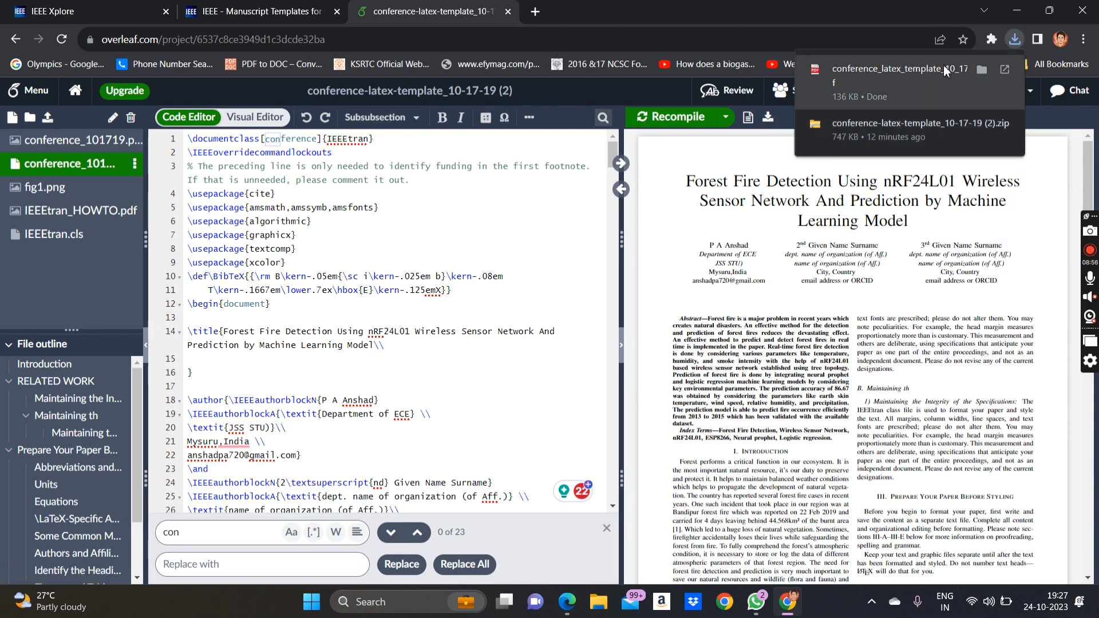
left_click(944, 68)
scroll(647, 324, "down", 20)
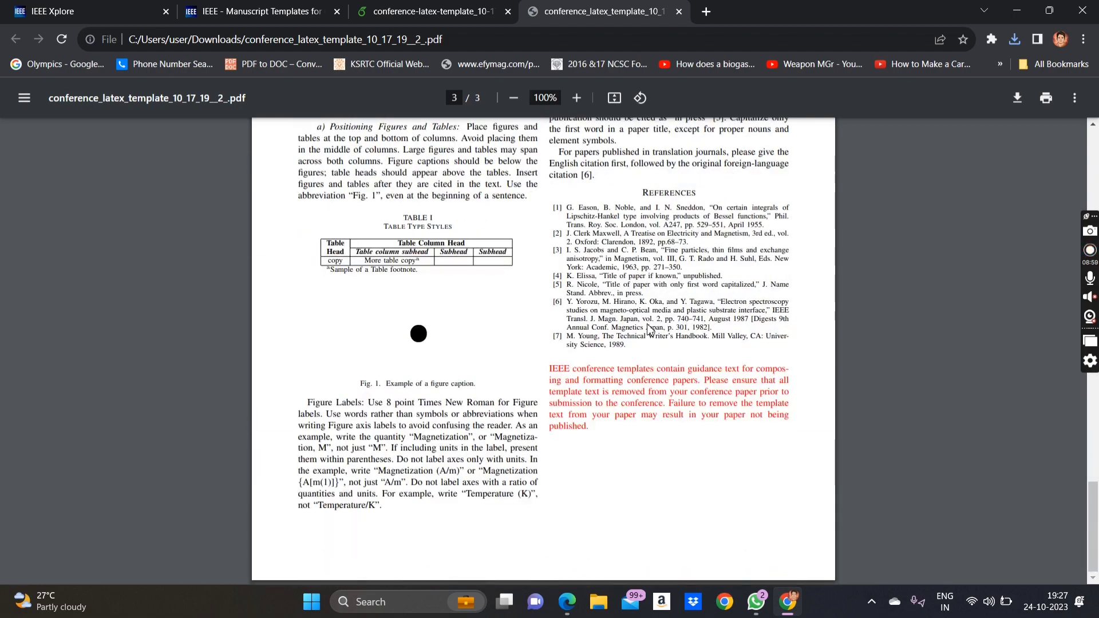
- Skim the downloaded three-page PDF, then switch back to the Overleaf project tab
scroll(649, 329, "up", 20)
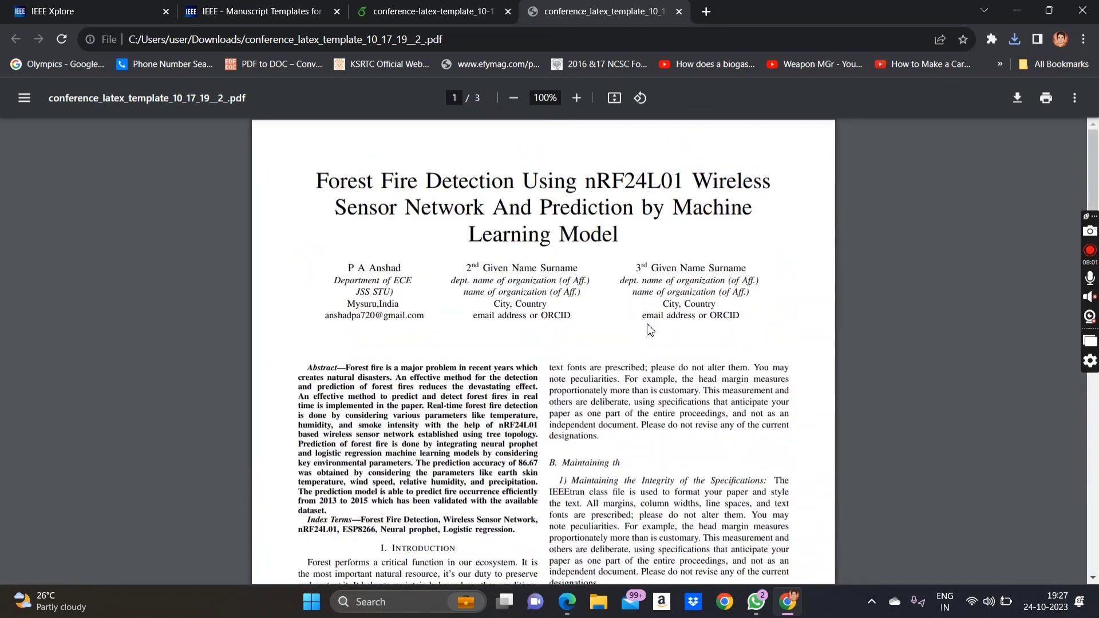
key("ctrl+shift+Tab")
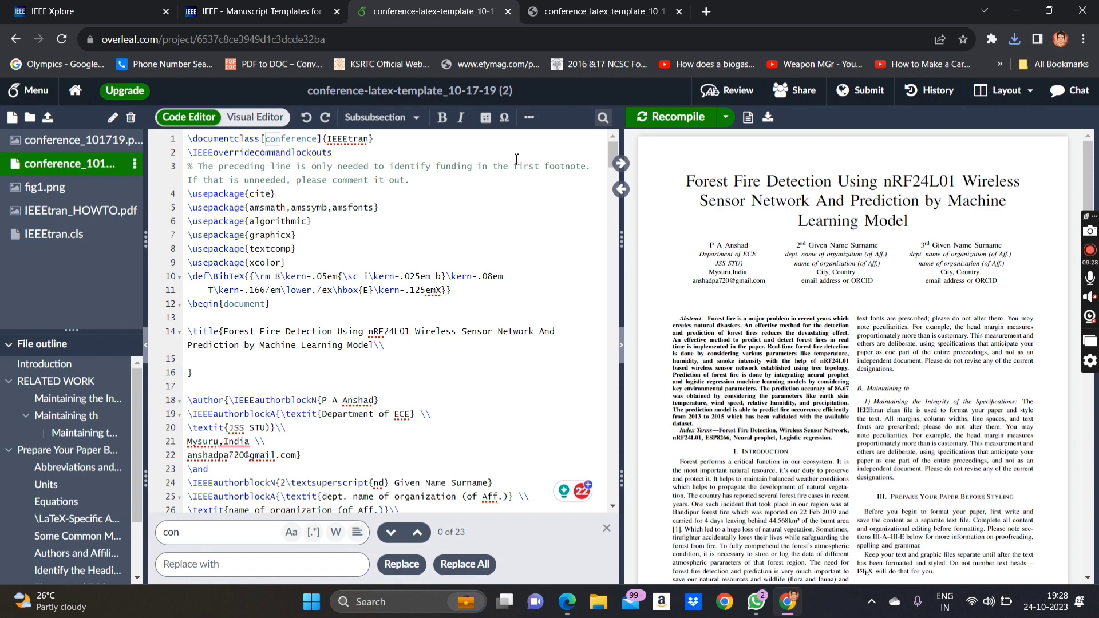
scroll(862, 361, "down", 2)
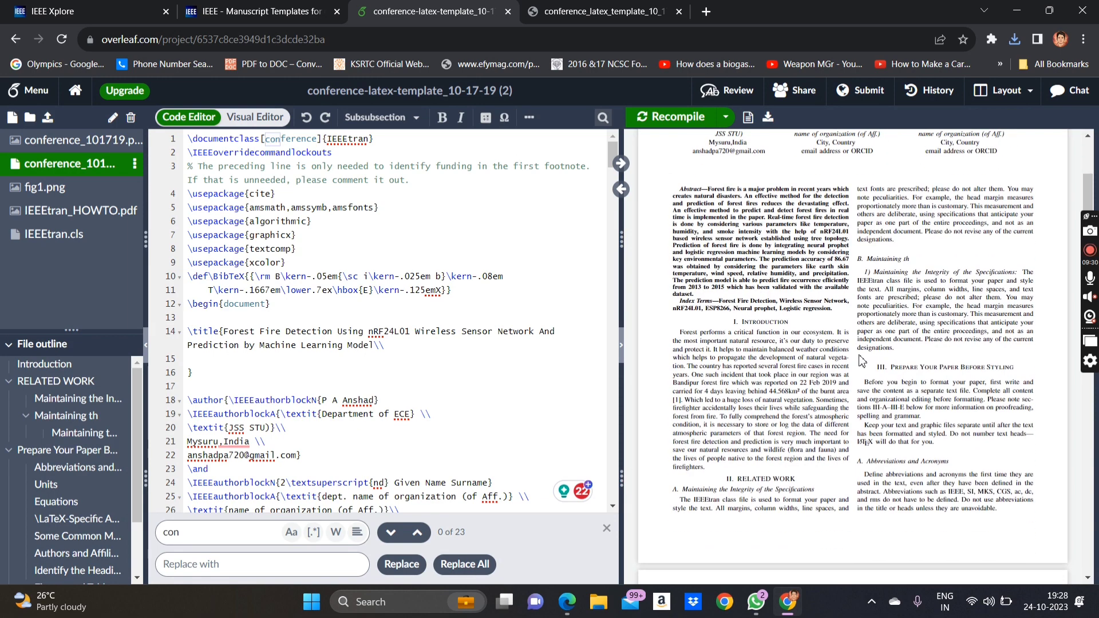